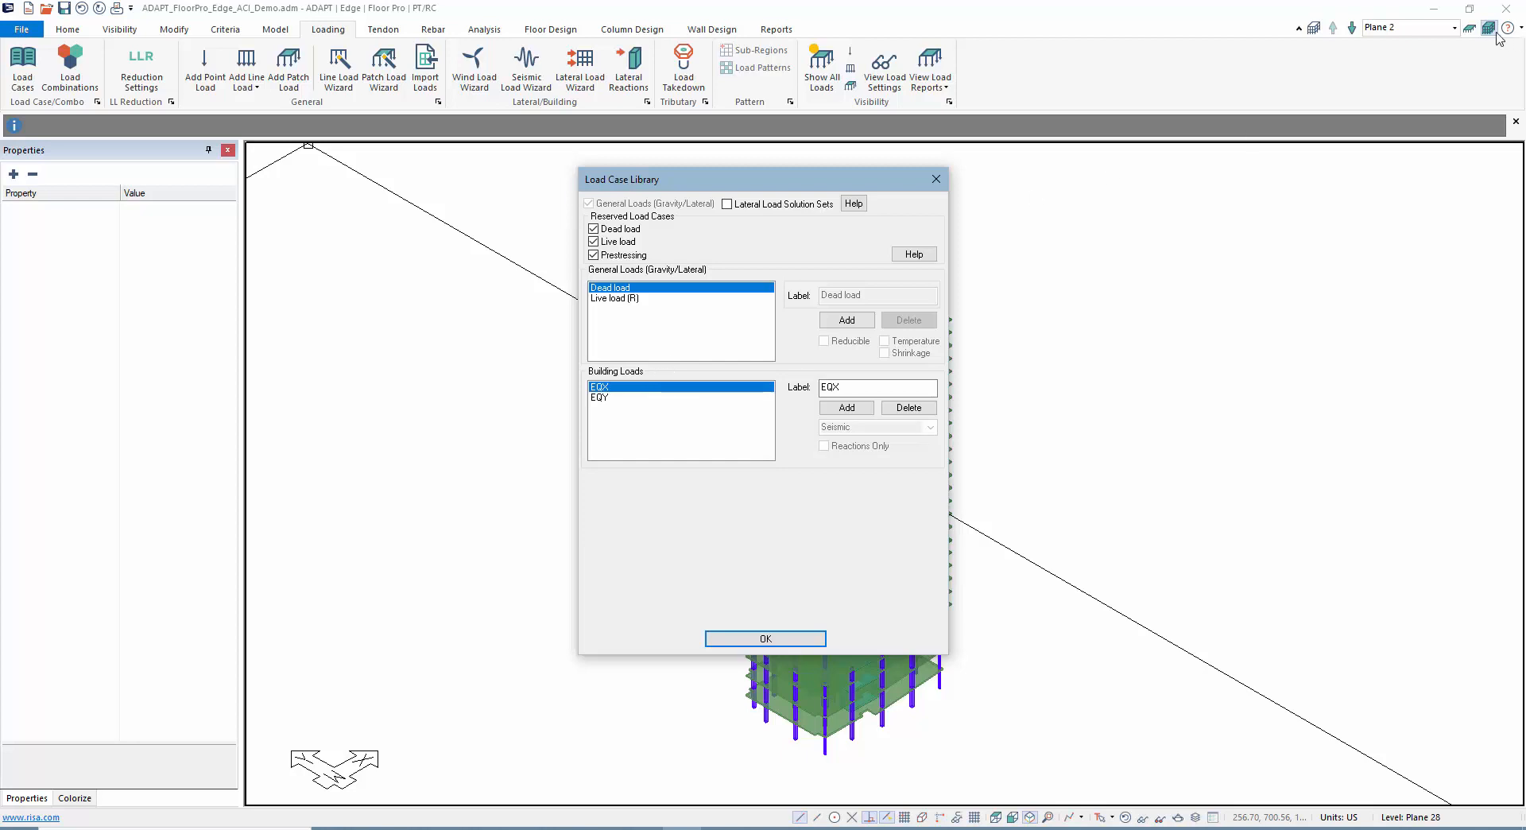
# - Close the Load Case Library and display only the single level at Plane 17
pyautogui.click(807, 640)
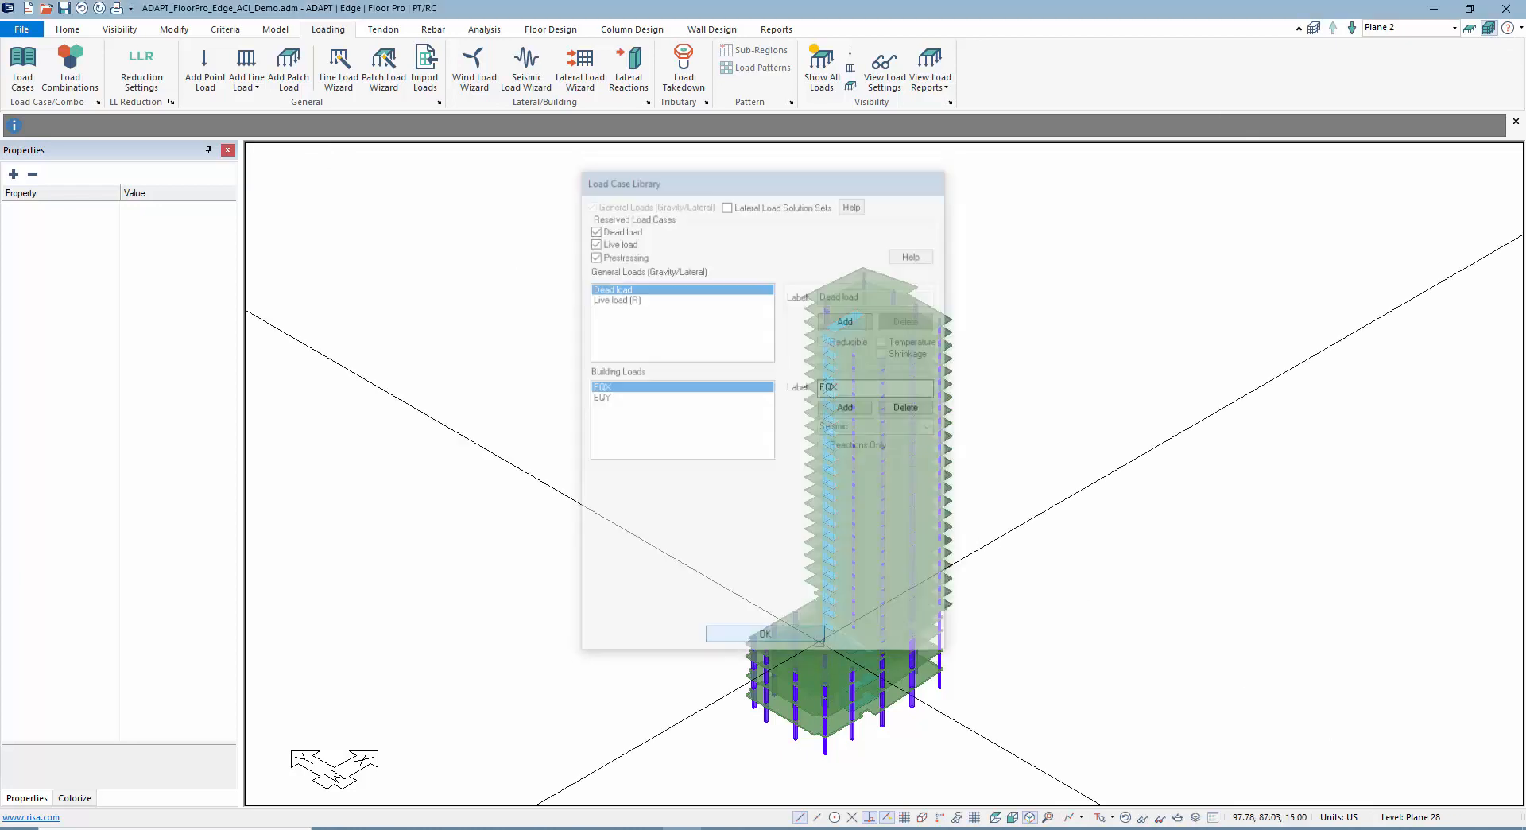
pyautogui.click(1489, 30)
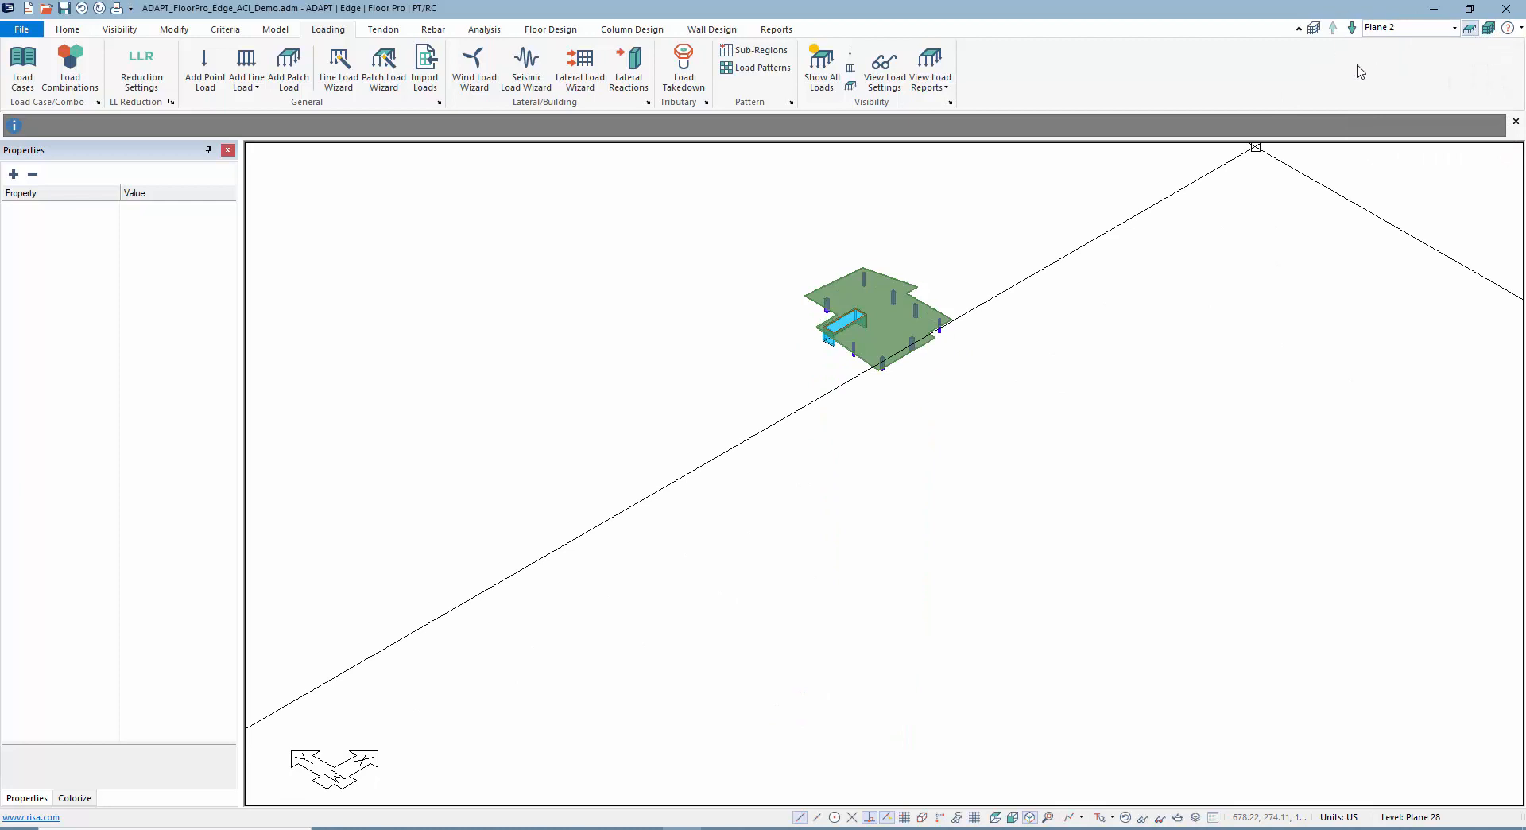
pyautogui.moveTo(995, 378); pyautogui.dragTo(923, 551, button='middle')
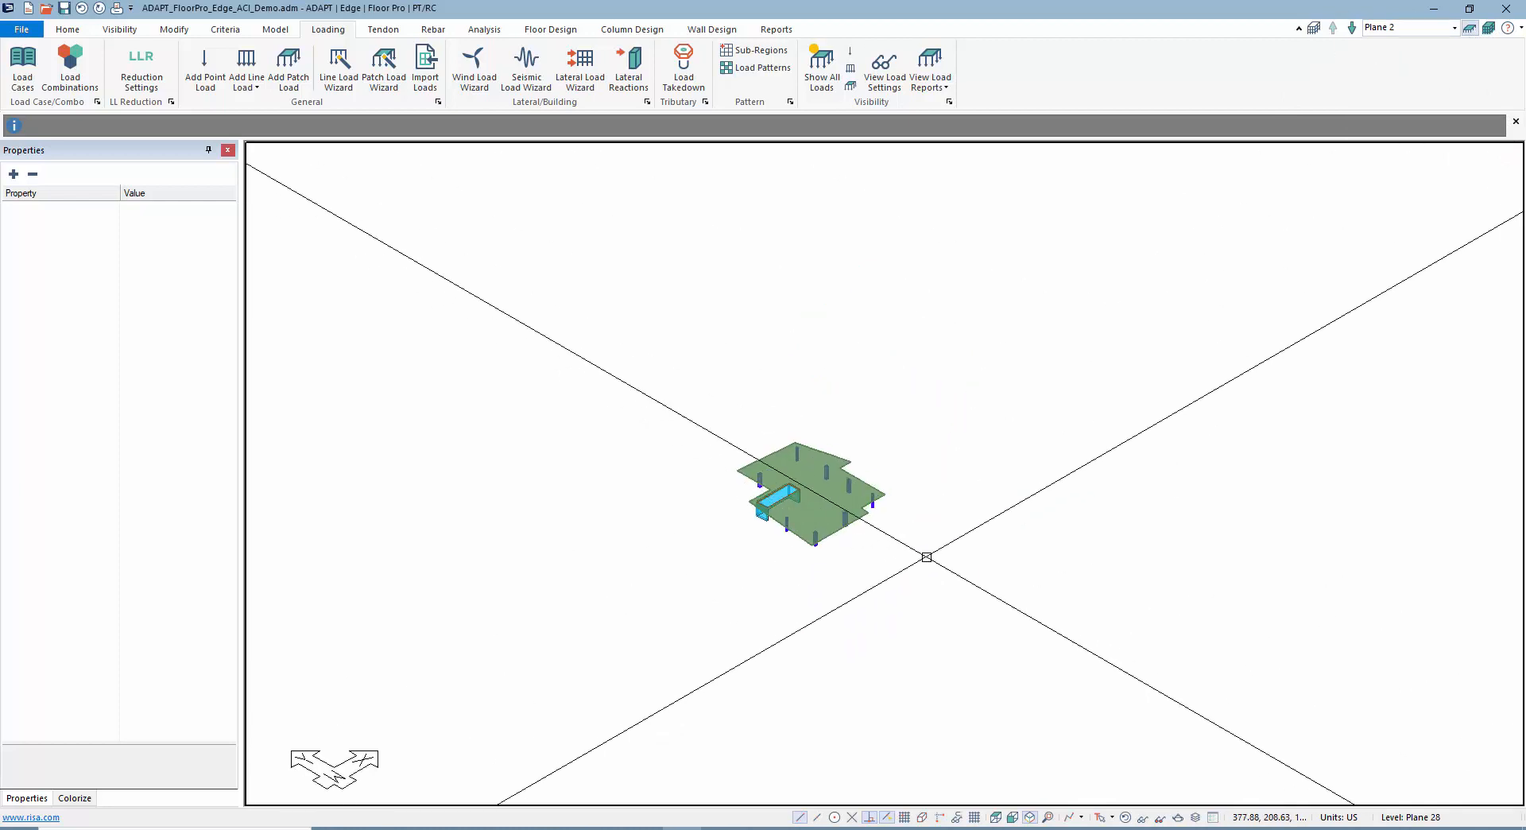
pyautogui.click(1453, 27)
pyautogui.scroll(4, 1402, 83)
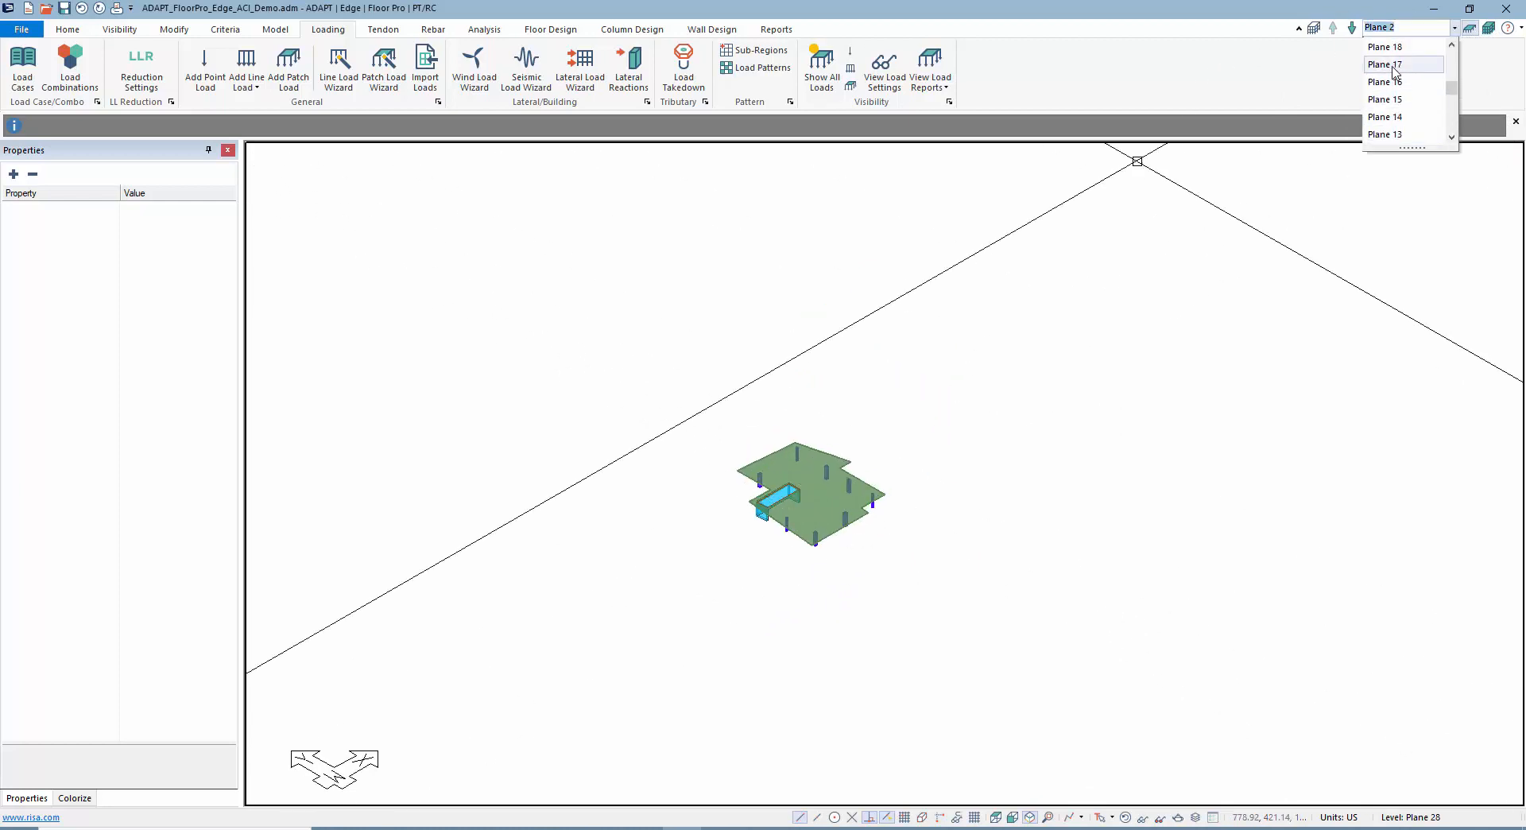
pyautogui.click(1394, 82)
pyautogui.moveTo(1159, 441); pyautogui.dragTo(1161, 255, button='middle')
pyautogui.scroll(2, 878, 435)
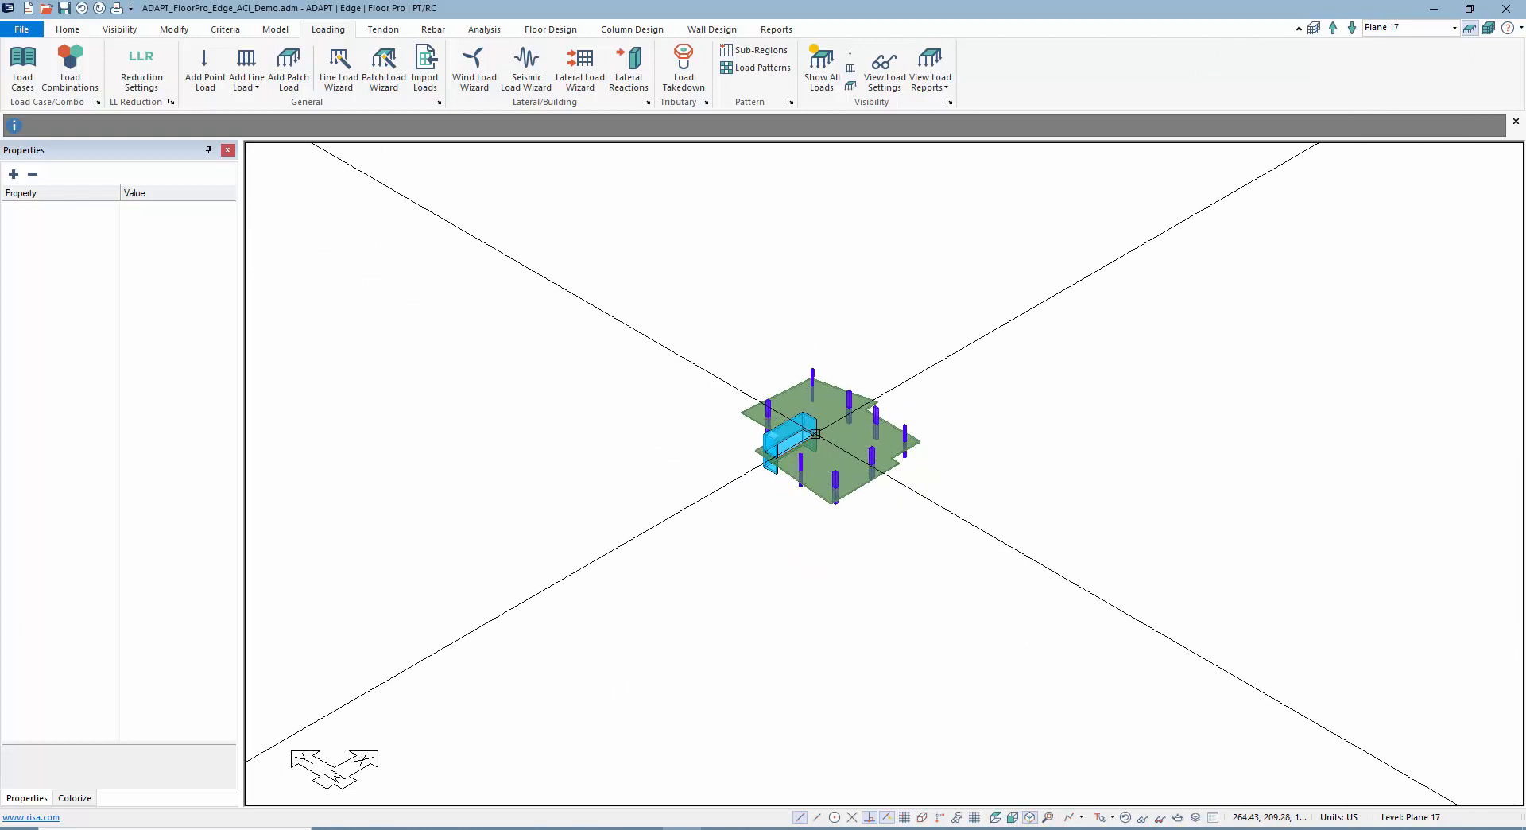
# - Review the general and building load cases in the Load Case Library, and display the full multi-level building
pyautogui.click(23, 68)
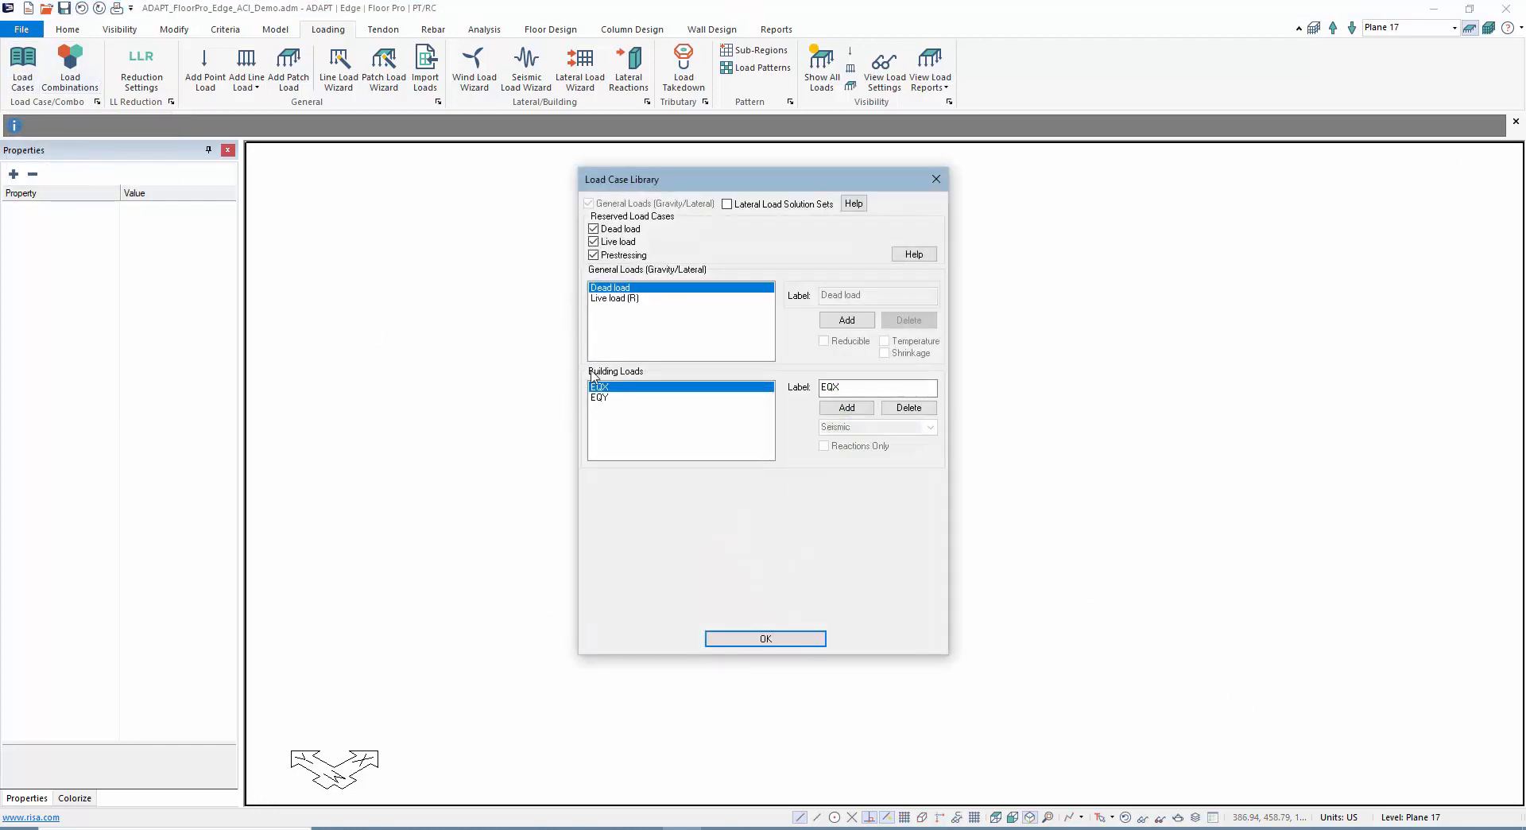
pyautogui.click(734, 640)
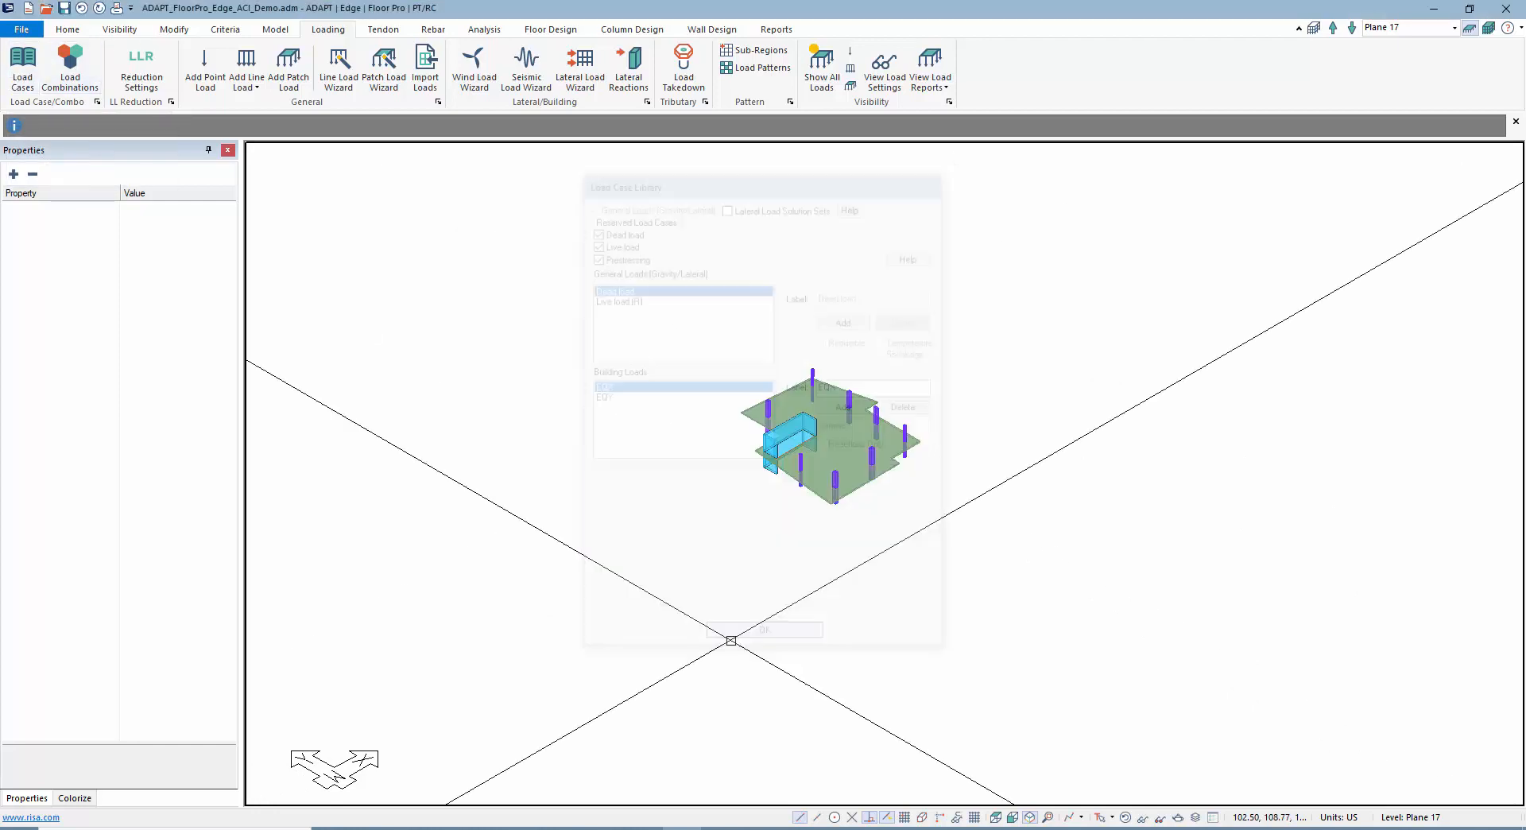
pyautogui.click(1490, 32)
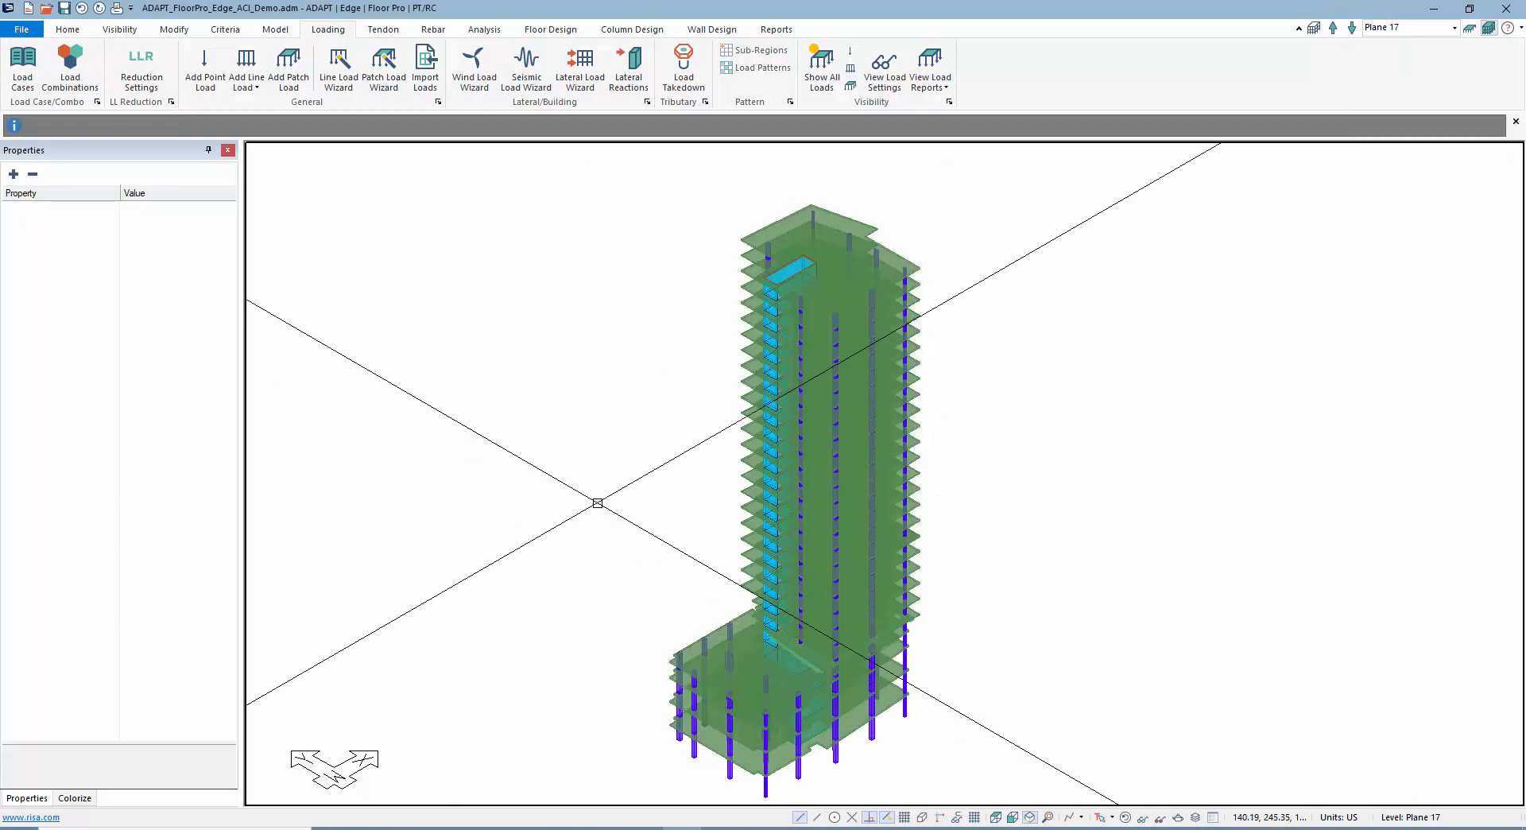
pyautogui.click(17, 79)
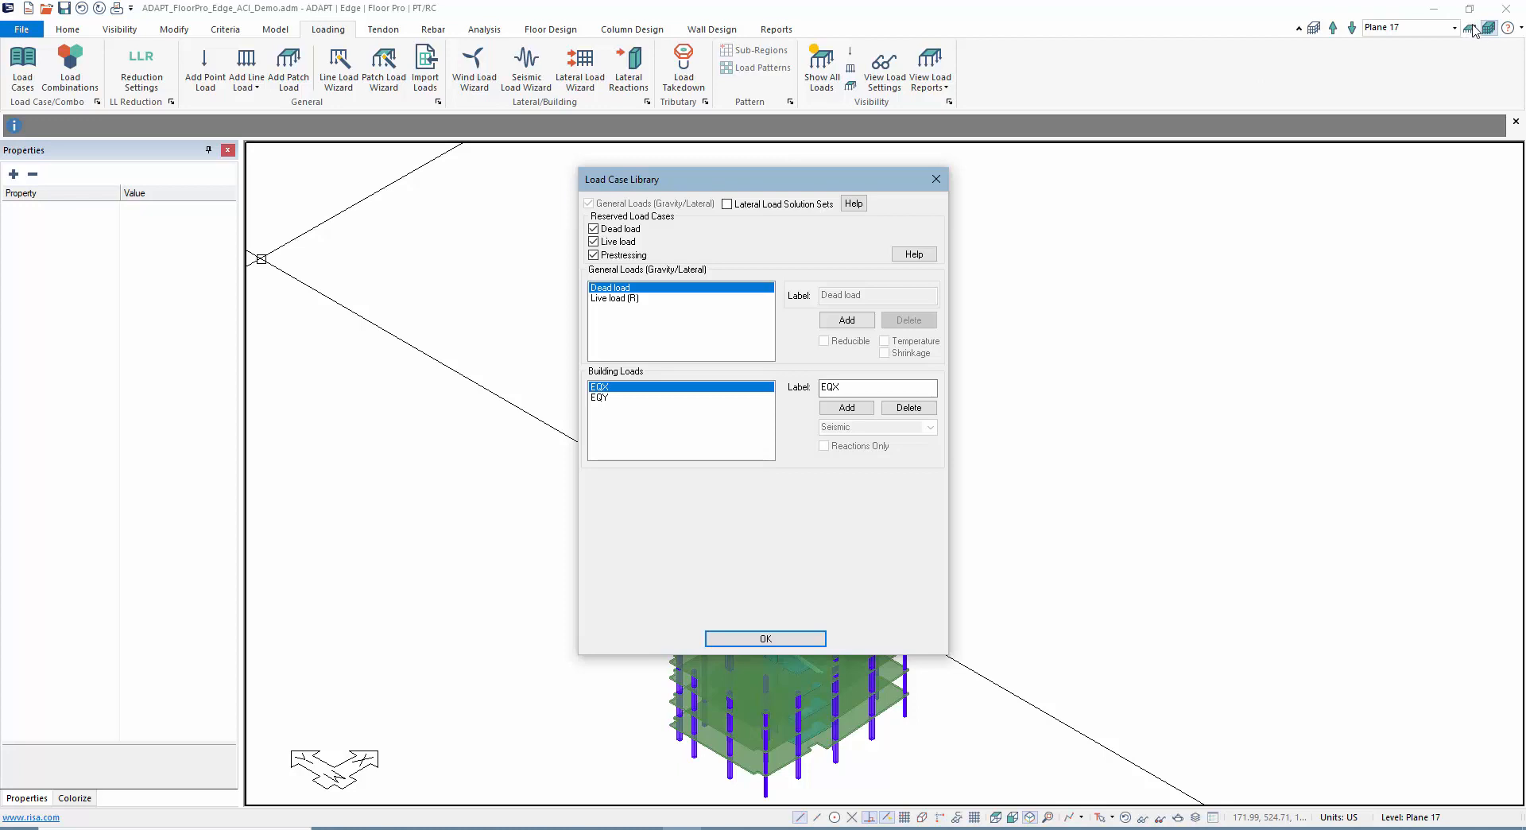
pyautogui.click(765, 639)
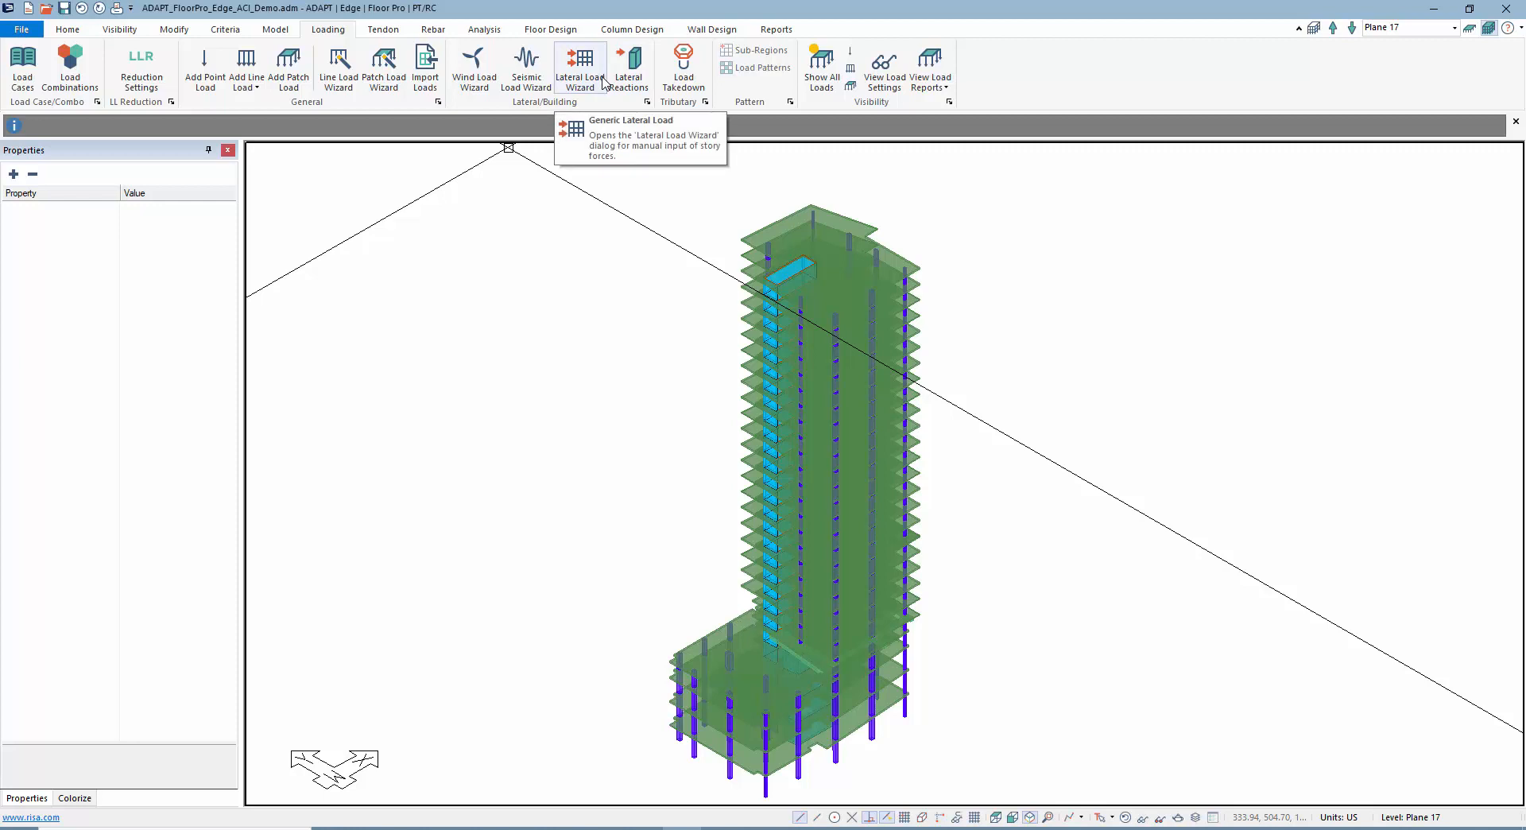
# - Start the Wind Load Wizard with User Defined load generation, a primary wind direction of 0 degrees and user-defined wind forces
pyautogui.click(488, 79)
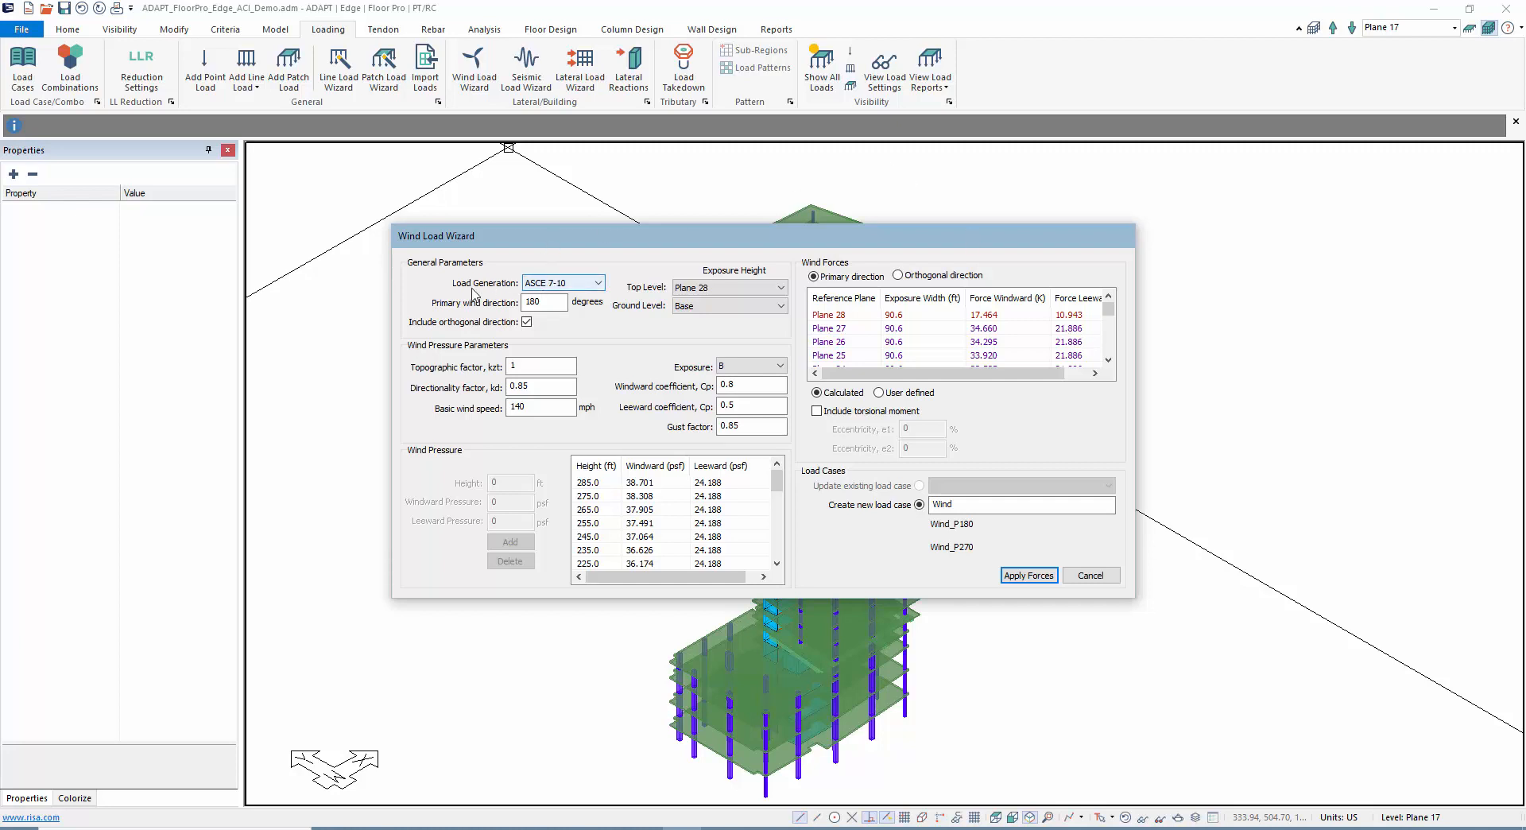
pyautogui.click(561, 287)
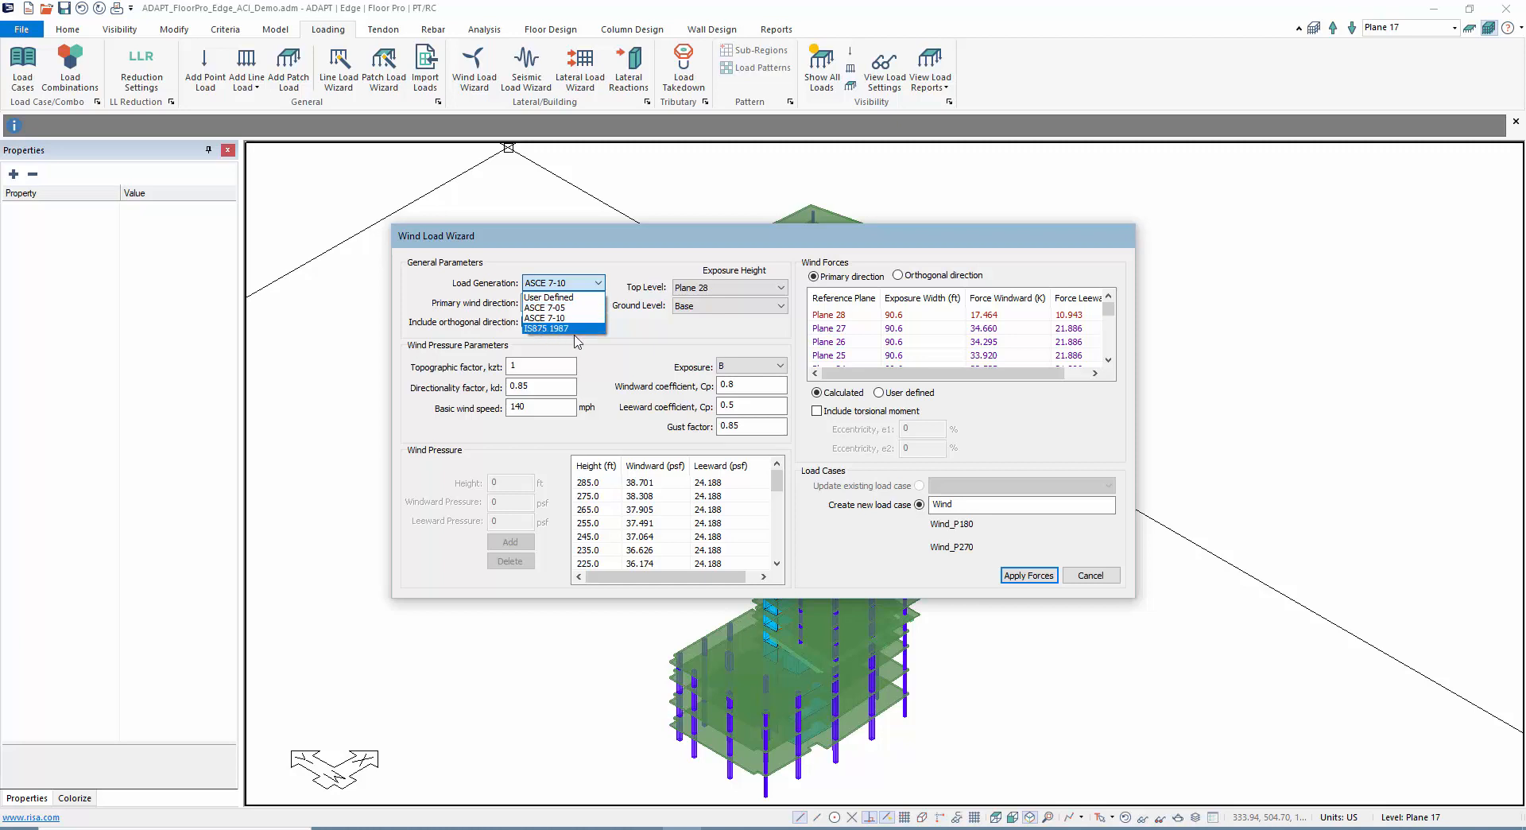
pyautogui.click(557, 298)
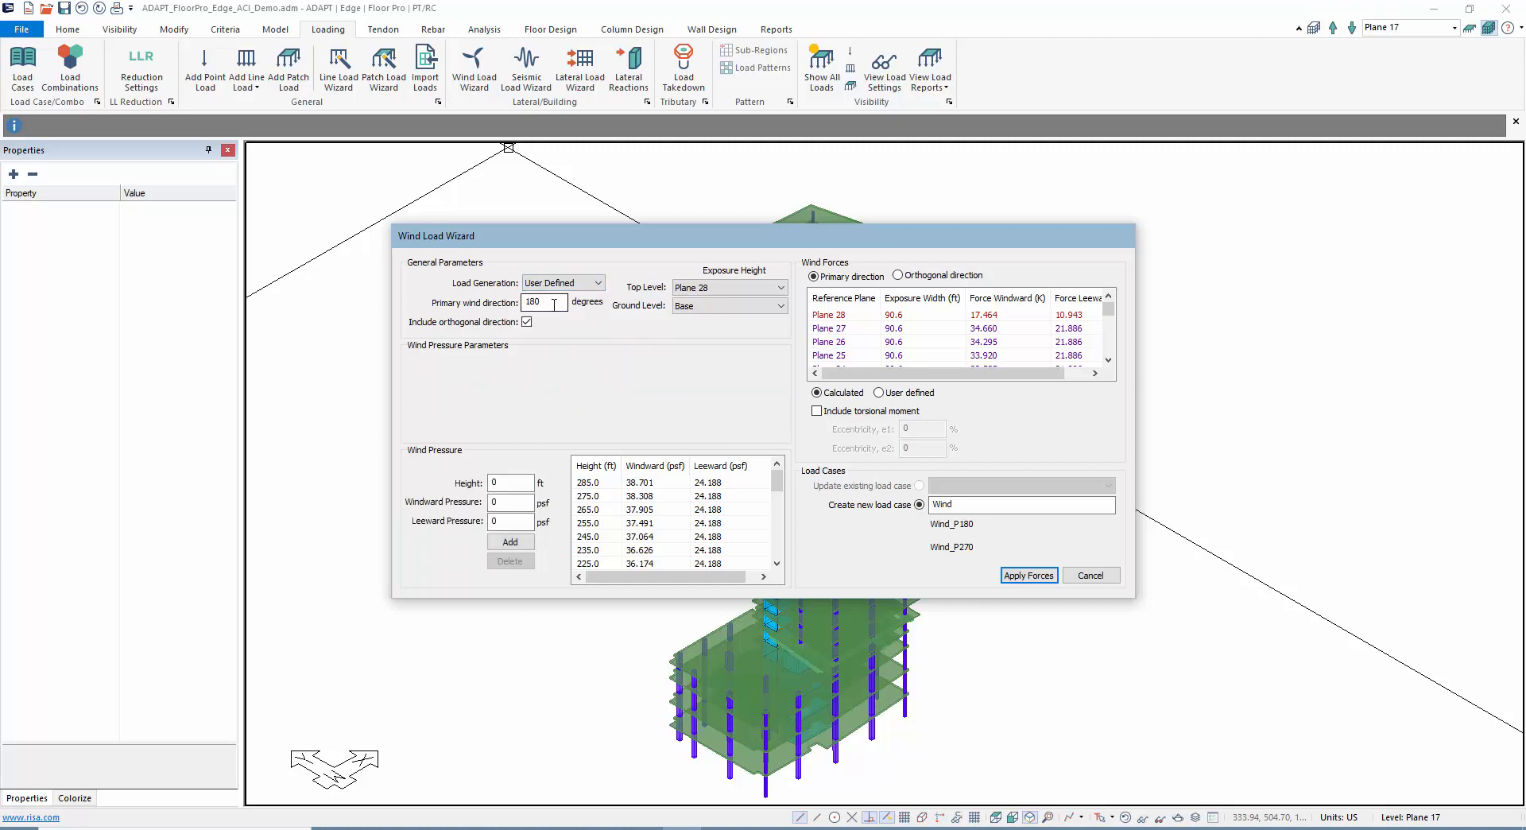
pyautogui.moveTo(551, 302); pyautogui.dragTo(477, 304)
pyautogui.write('0')
pyautogui.click(879, 393)
pyautogui.doubleClick(1004, 316)
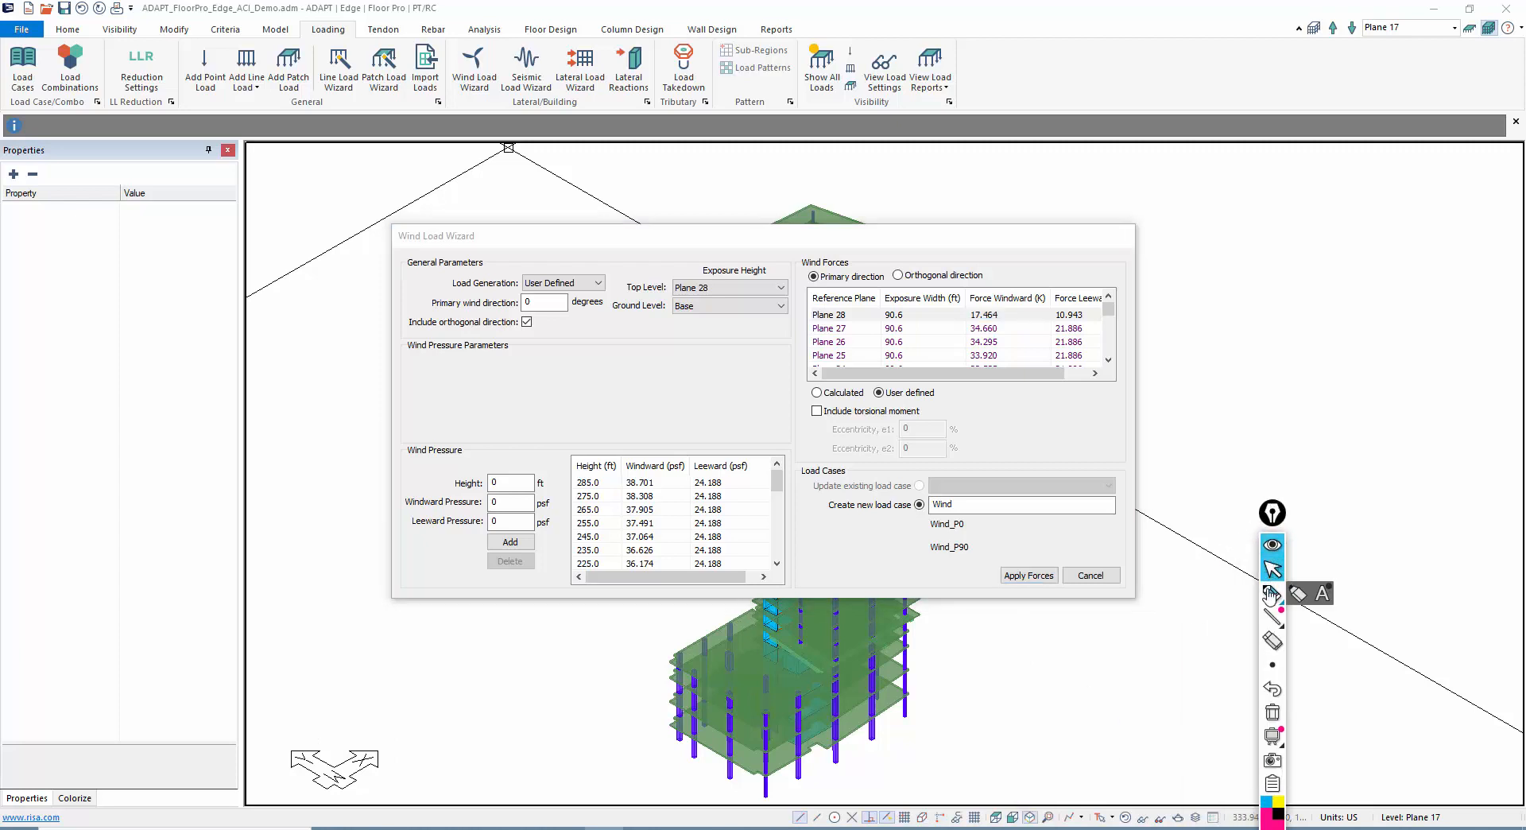
# - Annotate the axis icon with freehand arrows for the wind directions, including labels 0, -X and -Z, and a vertical line through it
pyautogui.click(1272, 592)
pyautogui.moveTo(368, 765)
pyautogui.mouseDown()
pyautogui.moveTo(493, 688)
pyautogui.moveTo(474, 716)
pyautogui.mouseUp()
pyautogui.moveTo(505, 650)
pyautogui.mouseDown()
pyautogui.moveTo(510, 666)
pyautogui.moveTo(520, 650)
pyautogui.mouseUp()
pyautogui.moveTo(318, 763)
pyautogui.mouseDown()
pyautogui.moveTo(250, 709)
pyautogui.moveTo(309, 683)
pyautogui.mouseUp()
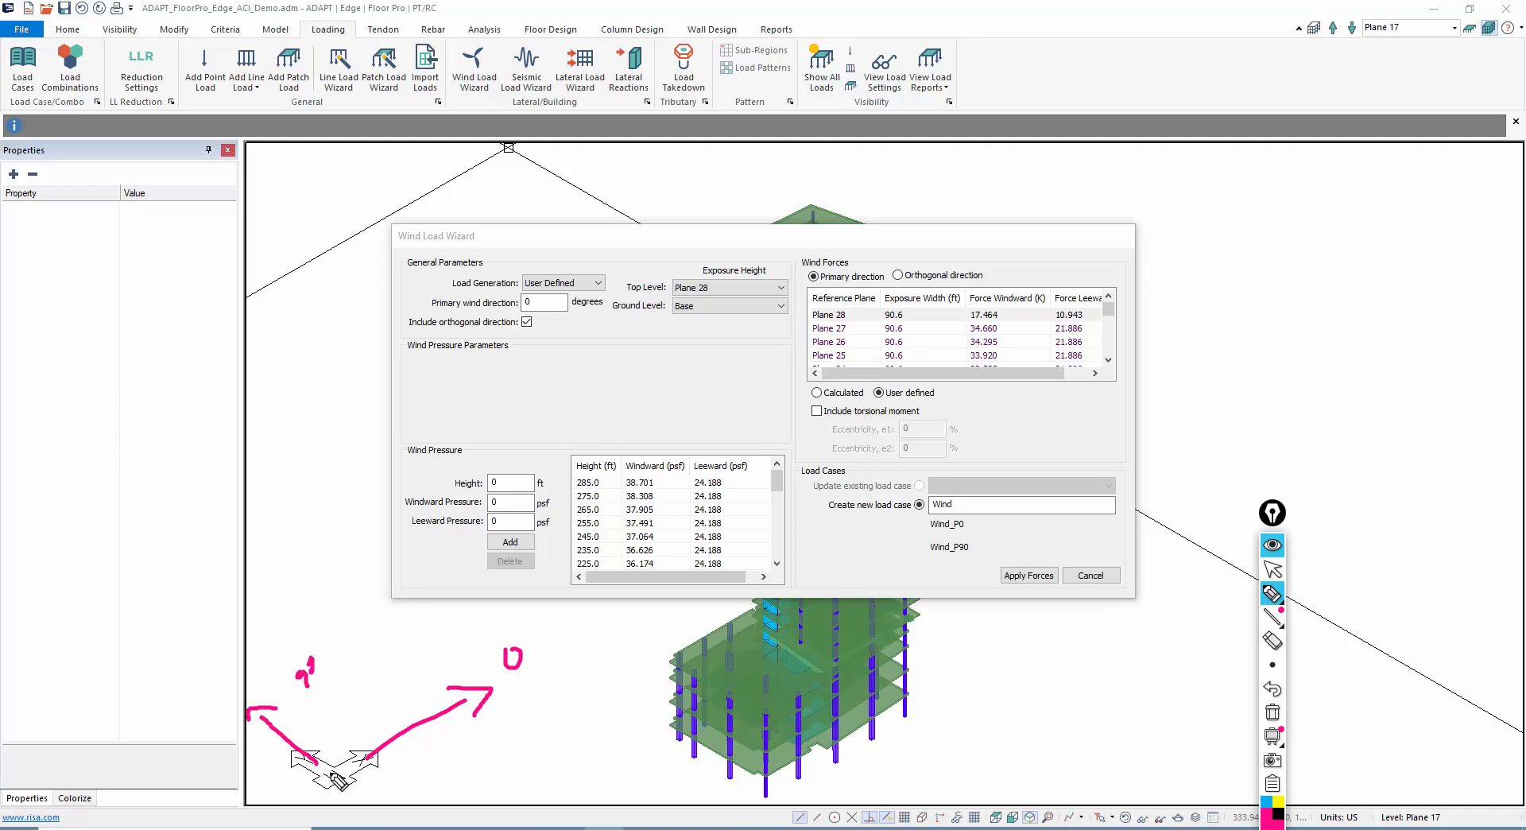
pyautogui.moveTo(334, 771)
pyautogui.mouseDown()
pyautogui.moveTo(256, 825)
pyautogui.moveTo(263, 789)
pyautogui.moveTo(284, 780)
pyautogui.moveTo(429, 826)
pyautogui.moveTo(409, 795)
pyautogui.moveTo(519, 798)
pyautogui.mouseUp()
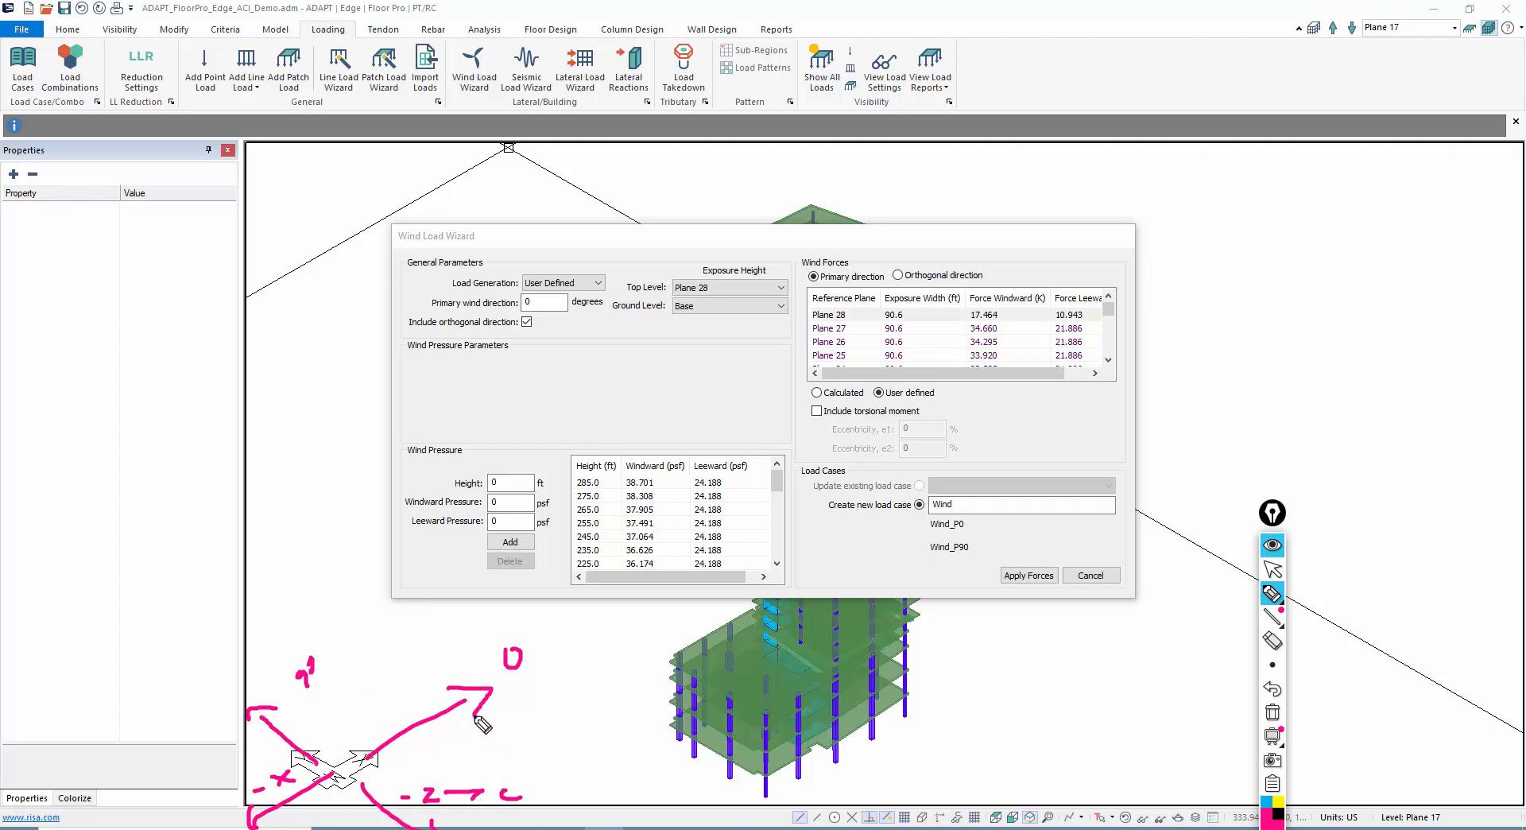
pyautogui.moveTo(344, 677); pyautogui.dragTo(340, 826)
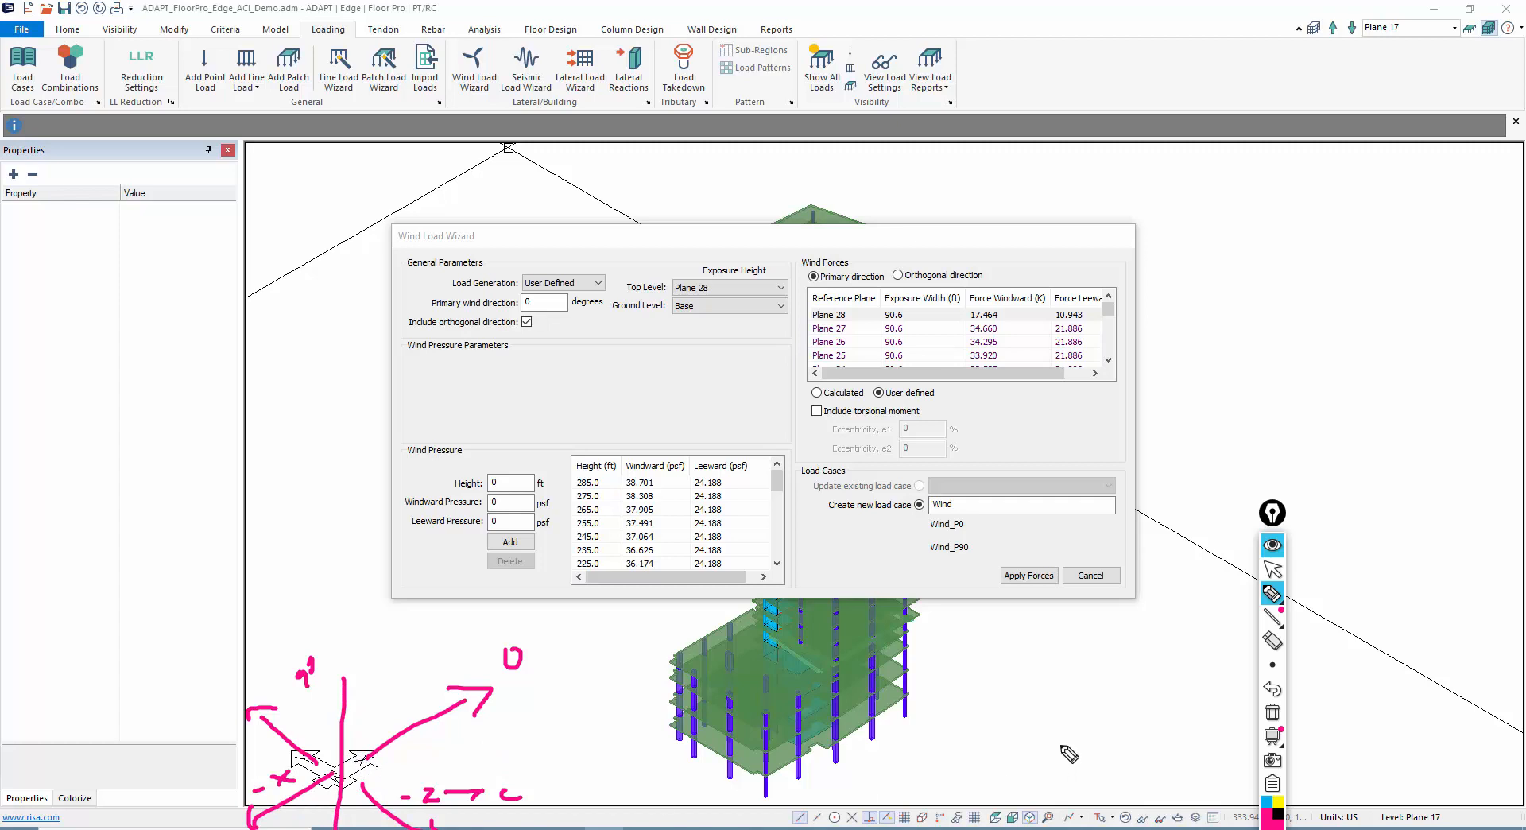
pyautogui.click(1272, 570)
# - Set the wind load generation to ASCE 7-10 and apply the forces as a new load case named Wind
pyautogui.click(542, 282)
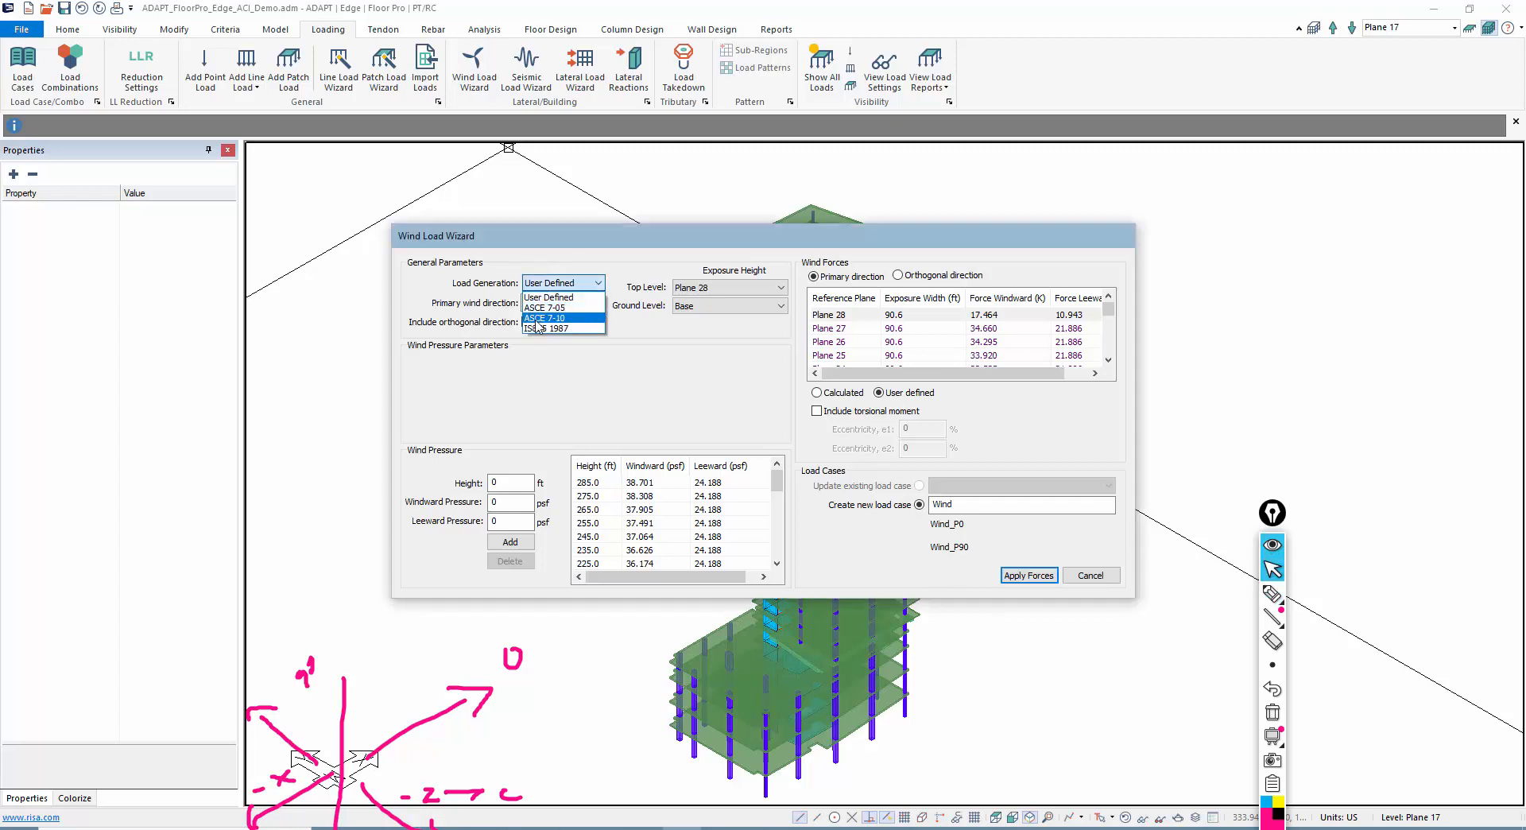
pyautogui.click(537, 318)
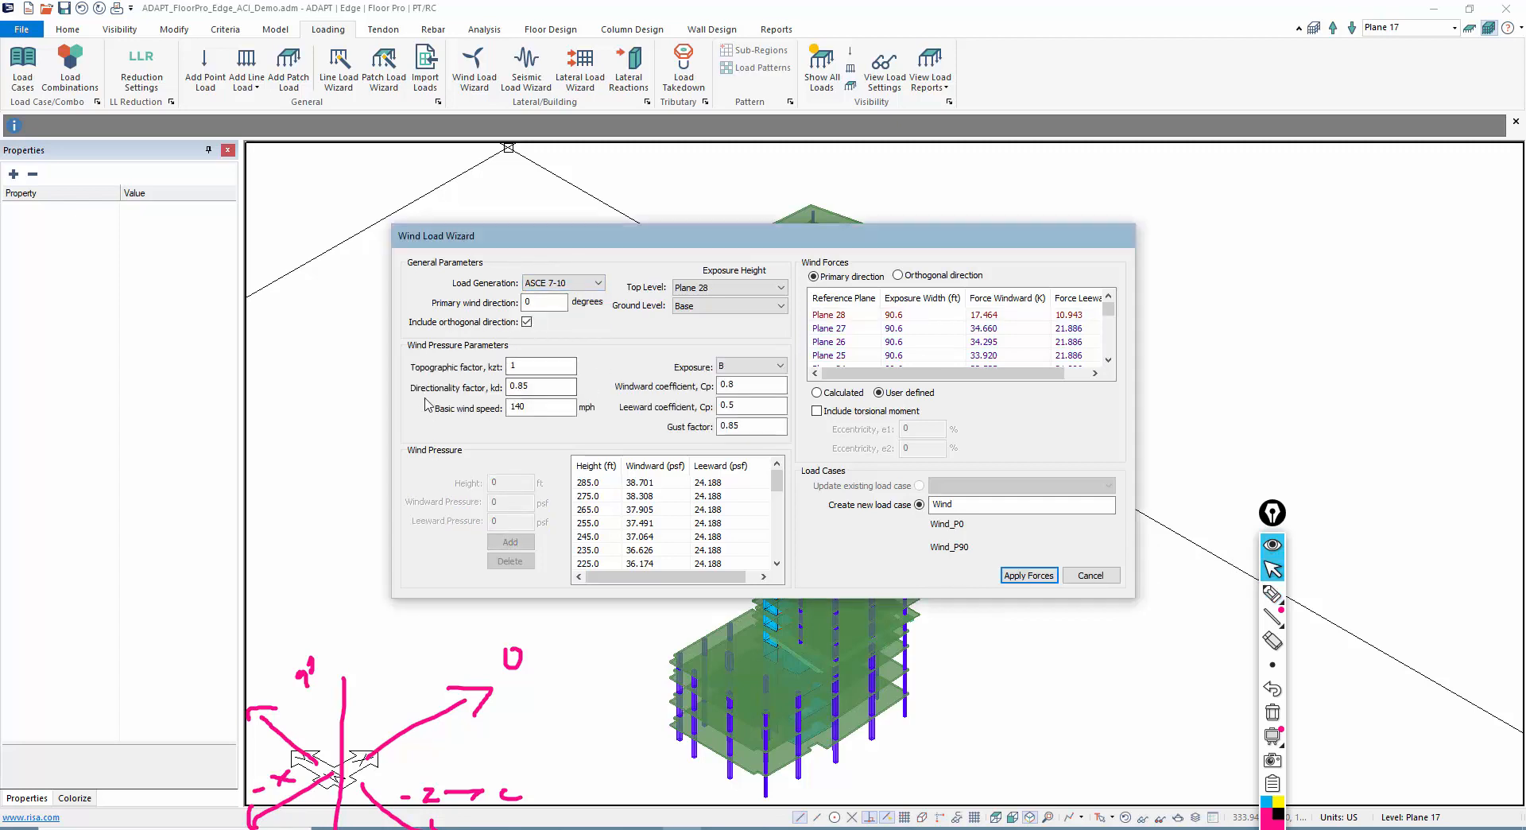
pyautogui.doubleClick(536, 300)
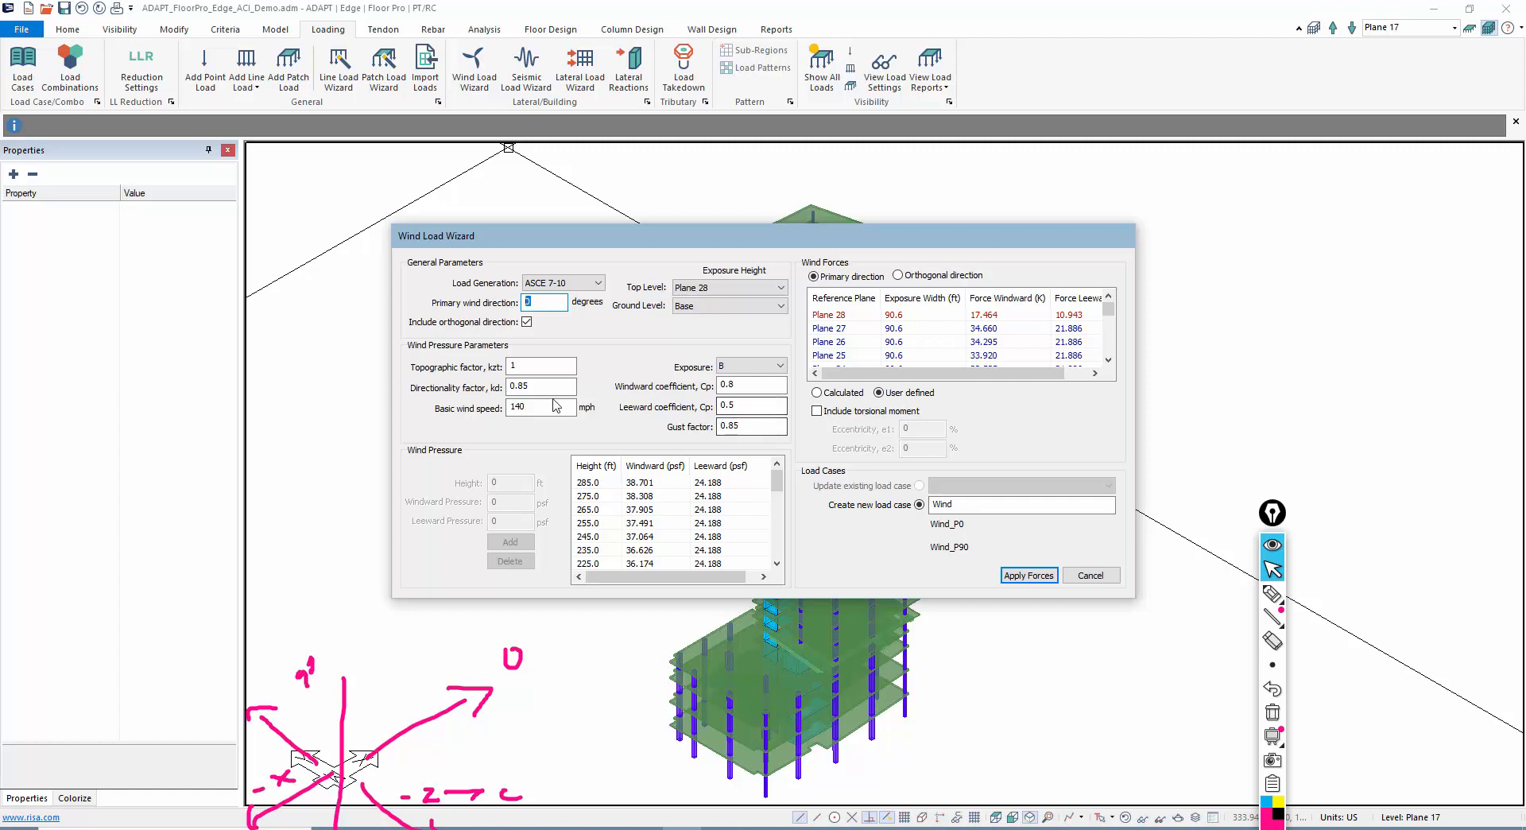
pyautogui.doubleClick(528, 406)
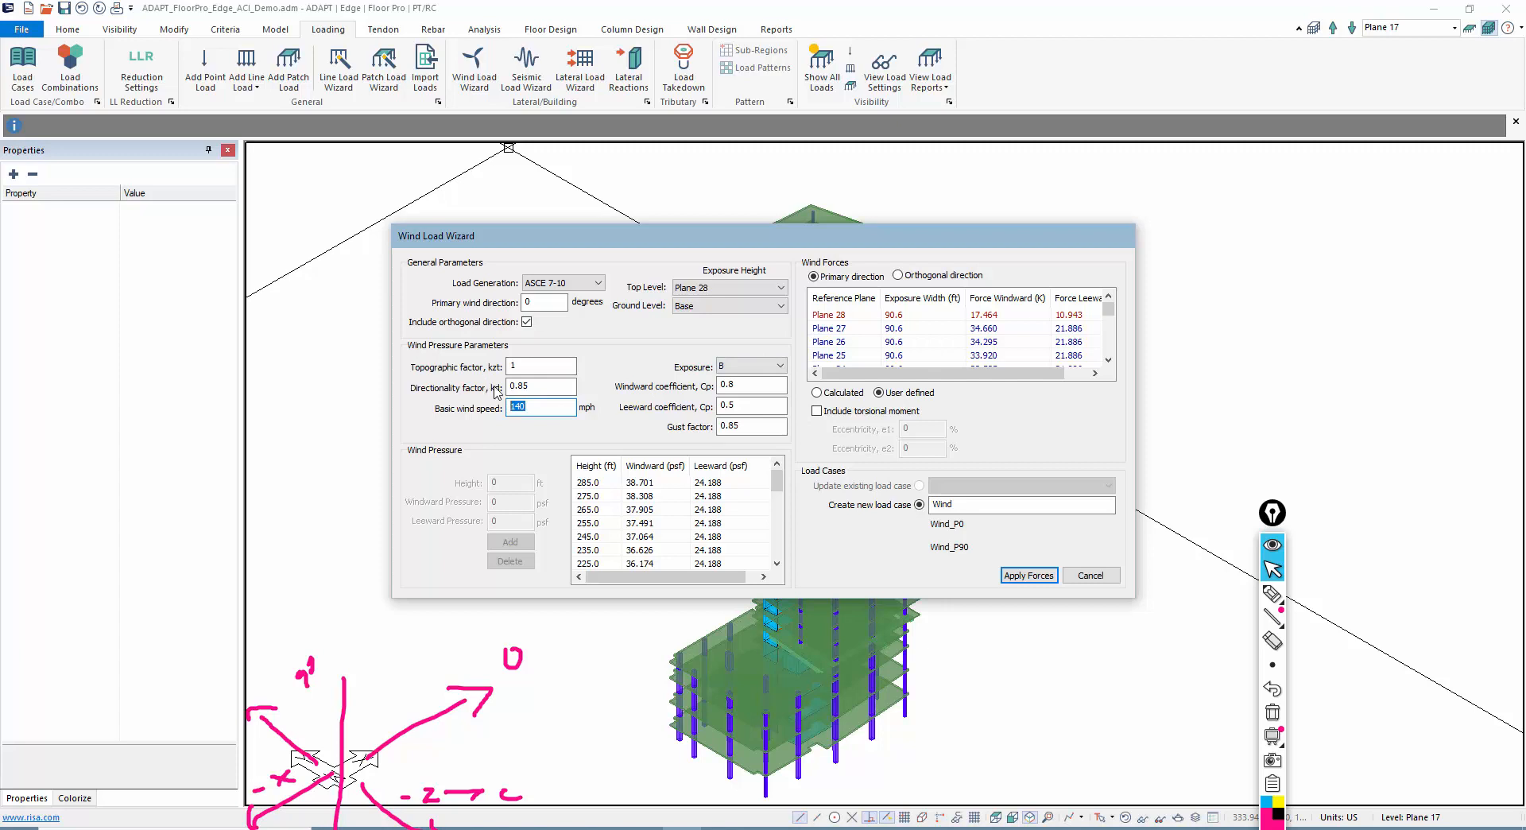
pyautogui.moveTo(676, 236); pyautogui.dragTo(688, 295)
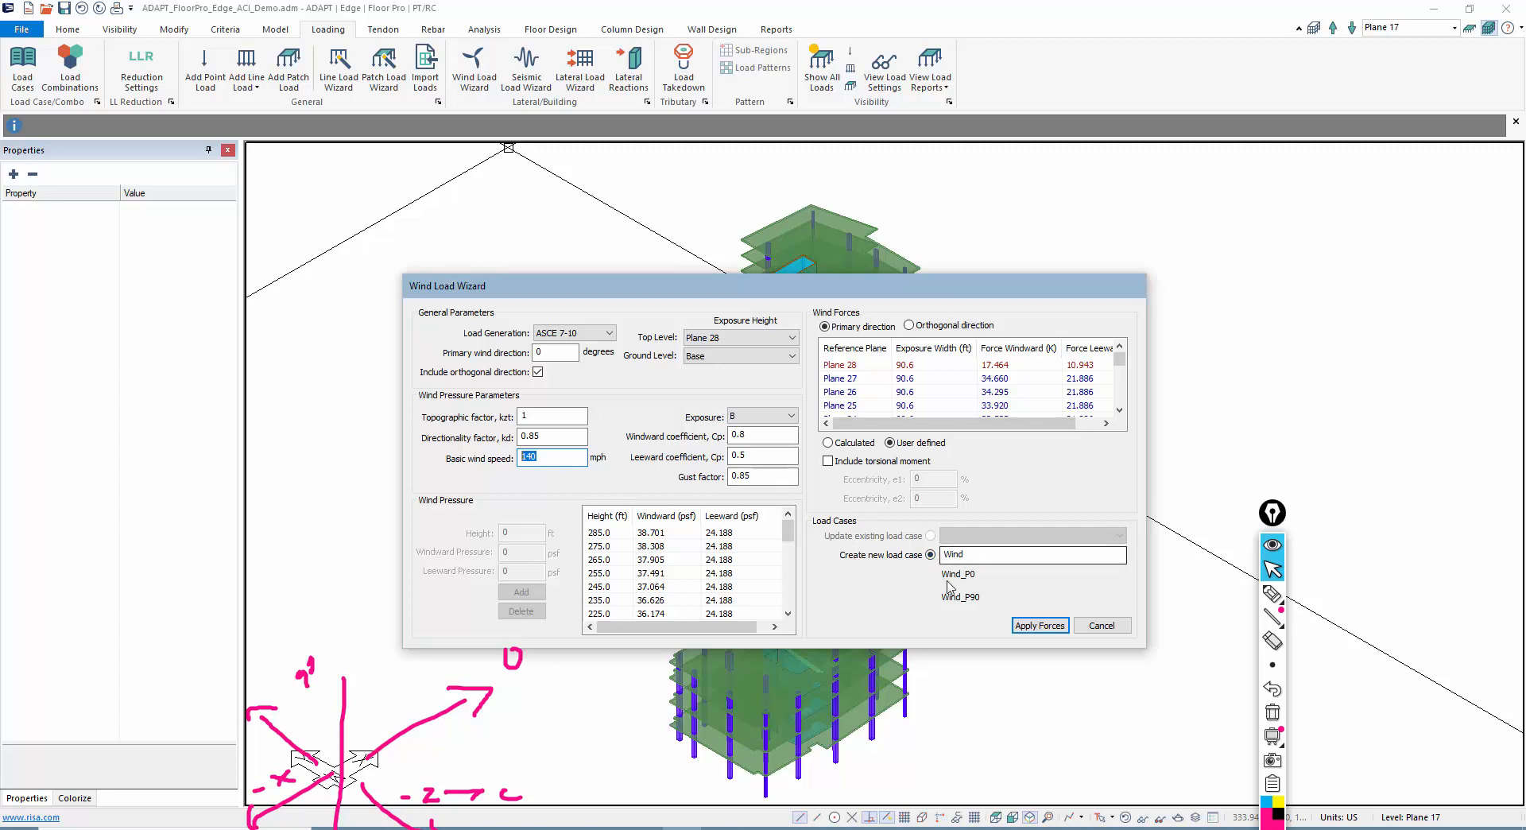
pyautogui.click(1031, 627)
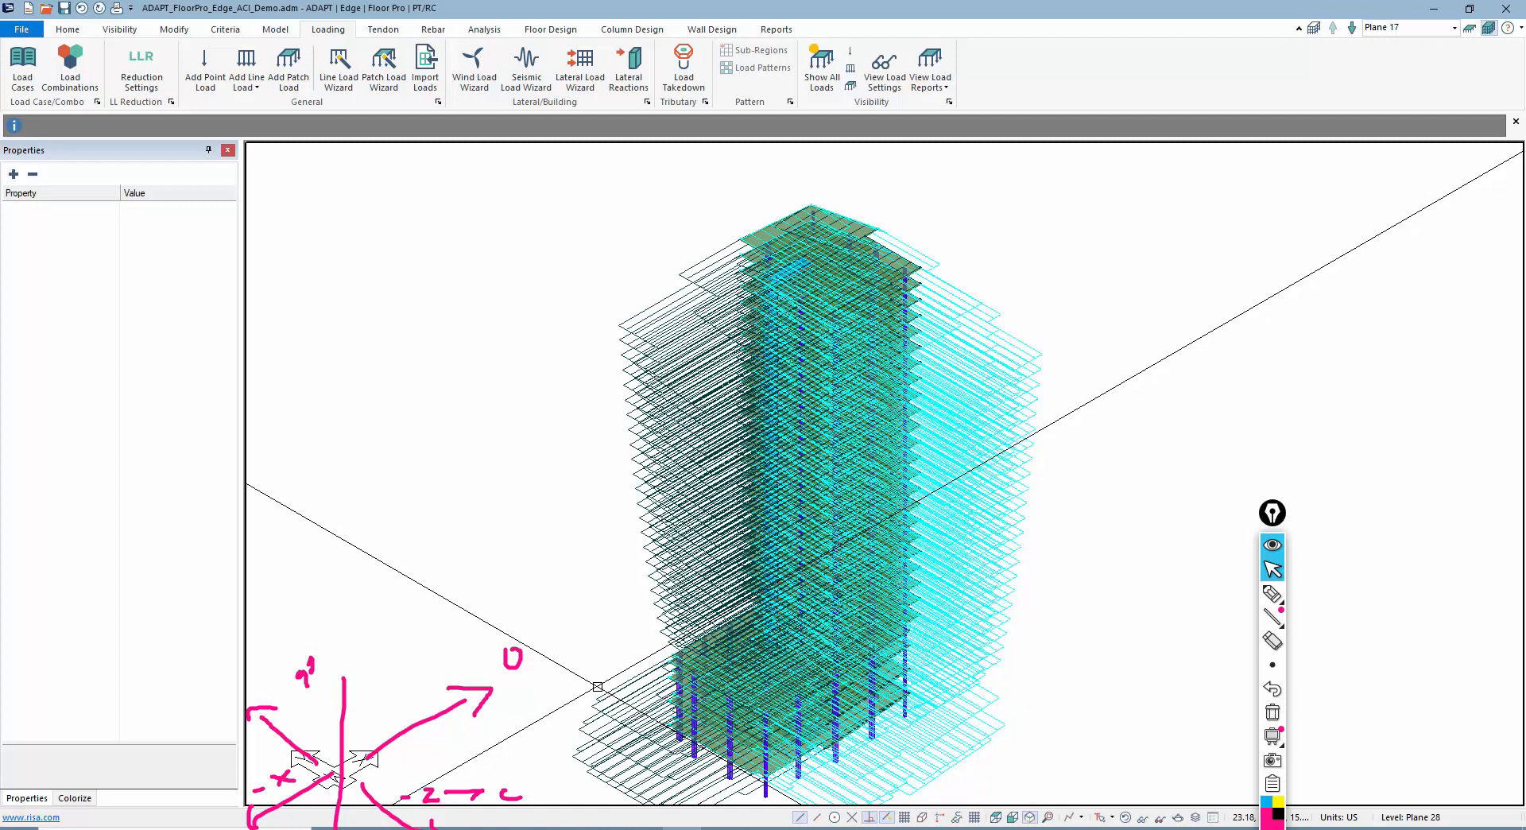
# - Isolate the top level and inspect the load case and force components of its Wind_P0 line loads
pyautogui.click(1471, 31)
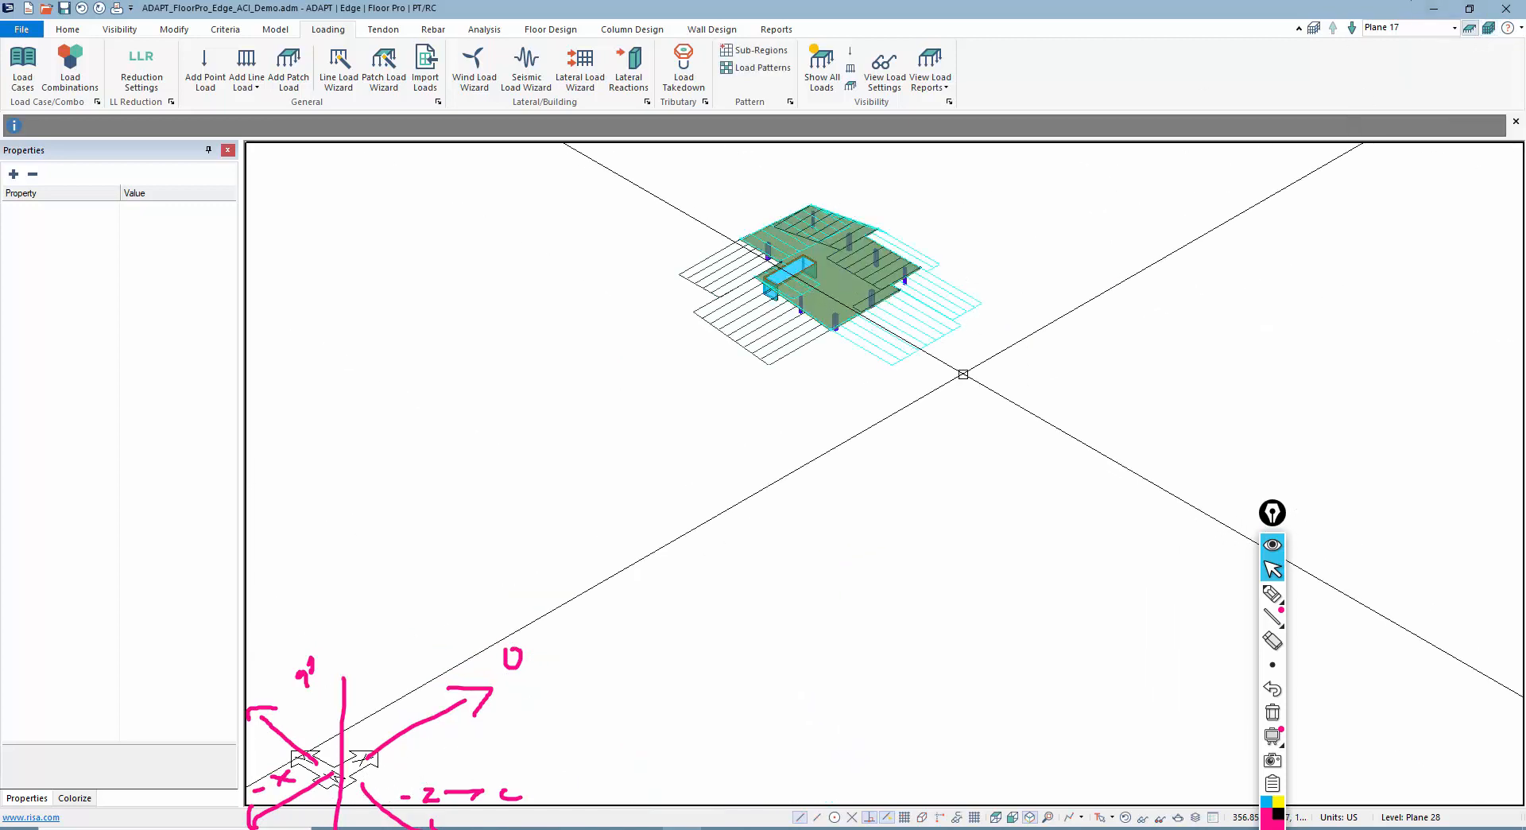
pyautogui.scroll(3, 623, 334)
pyautogui.click(614, 335)
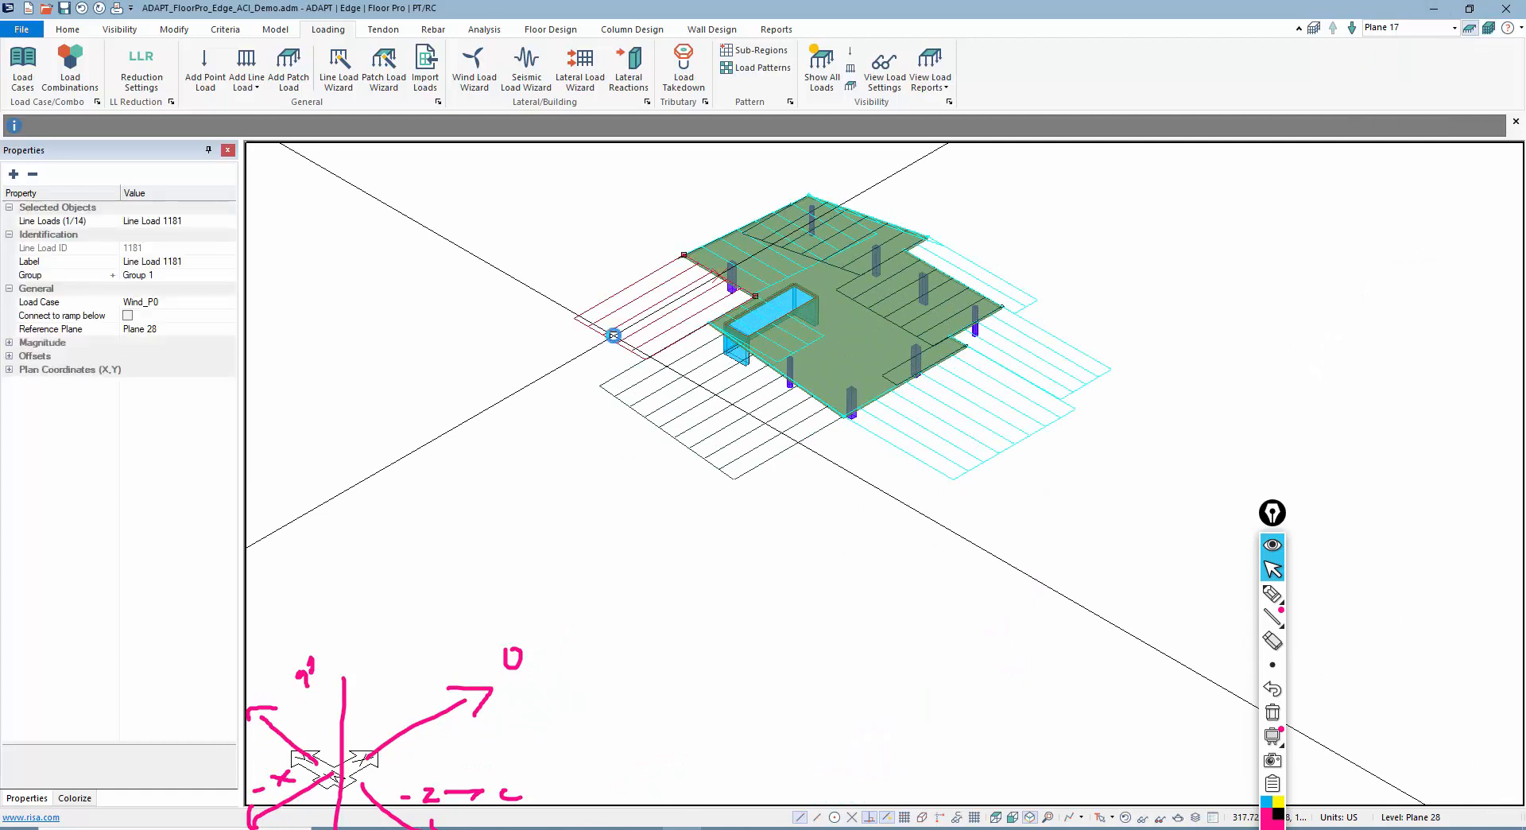
pyautogui.doubleClick(614, 335)
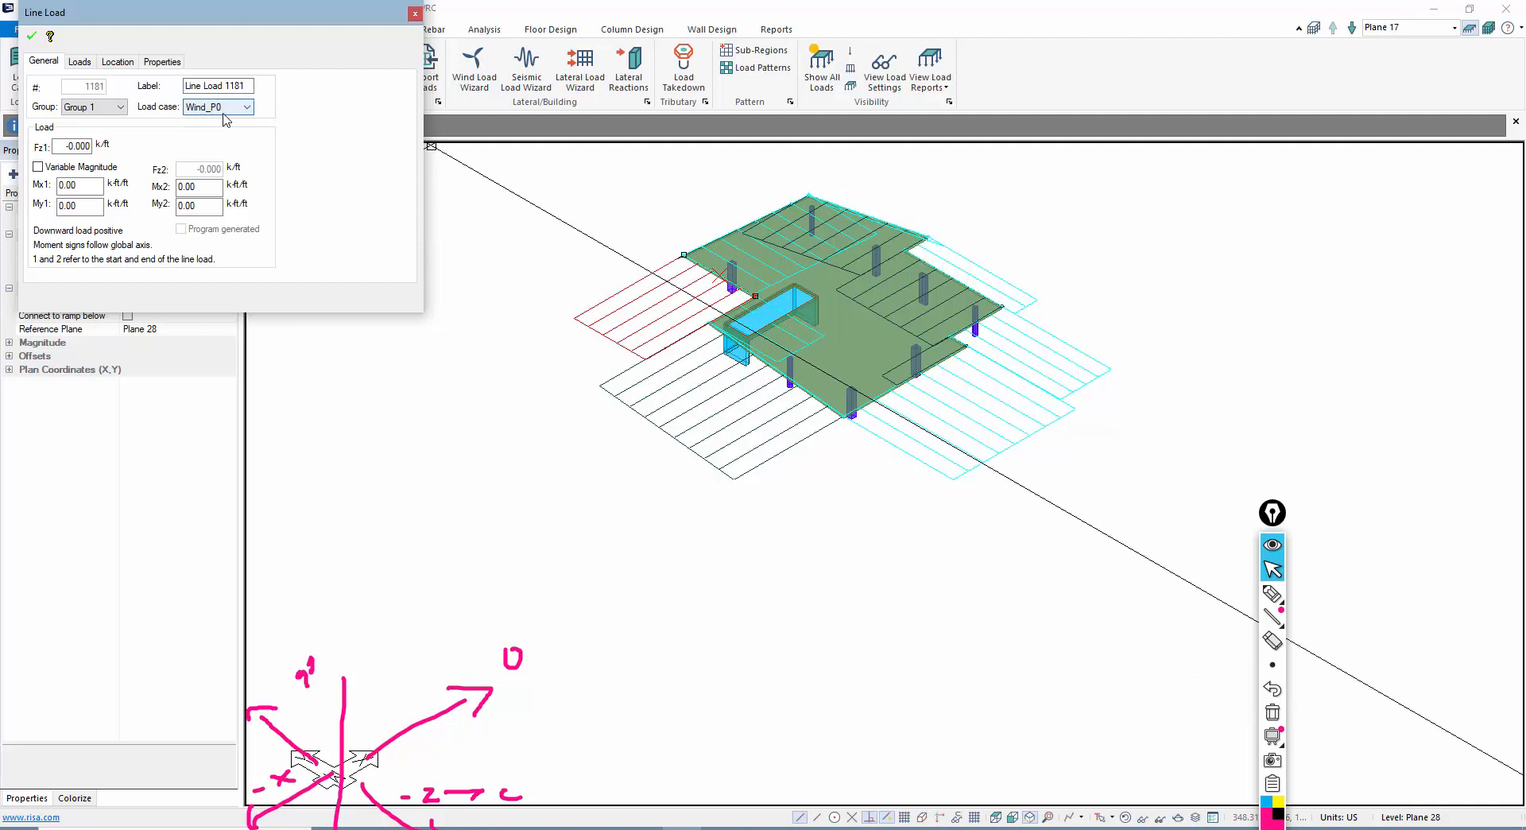
pyautogui.click(79, 61)
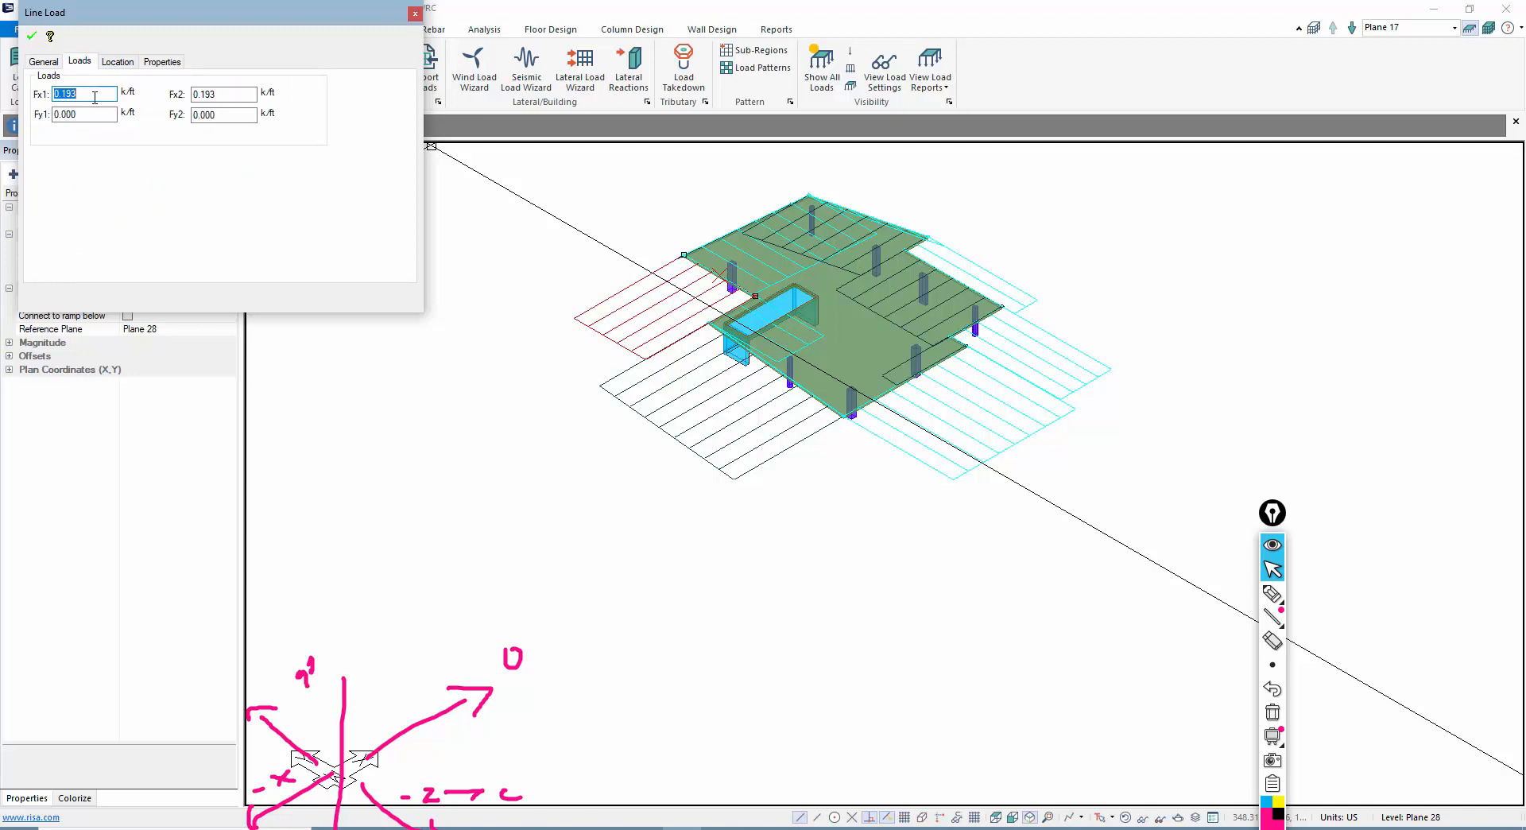
pyautogui.click(864, 308)
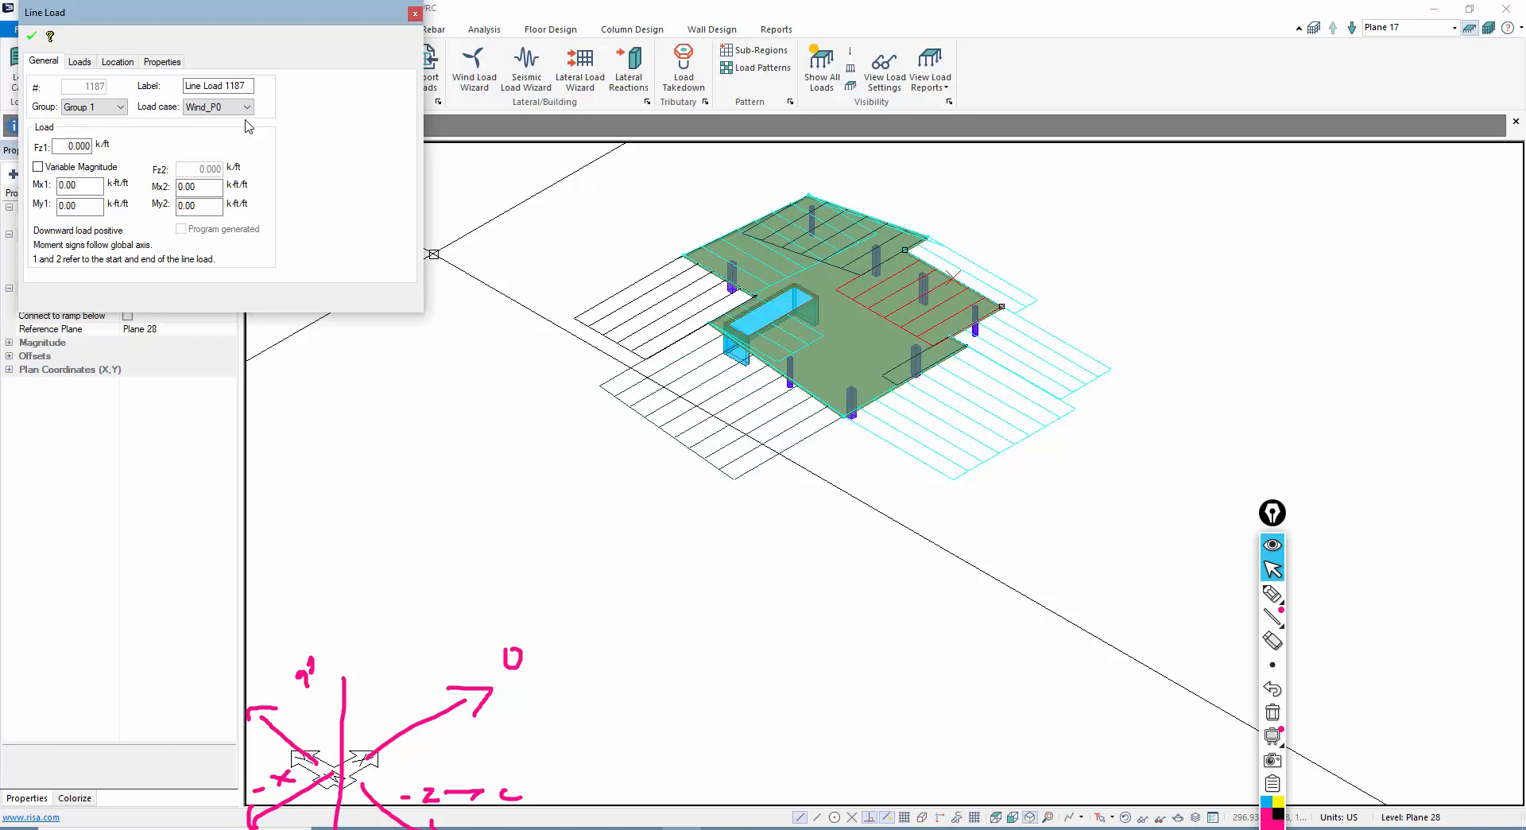
# - Inspect the Wind_P90 line loads on opposite slab edges of the top level, and clear the selection
pyautogui.click(905, 417)
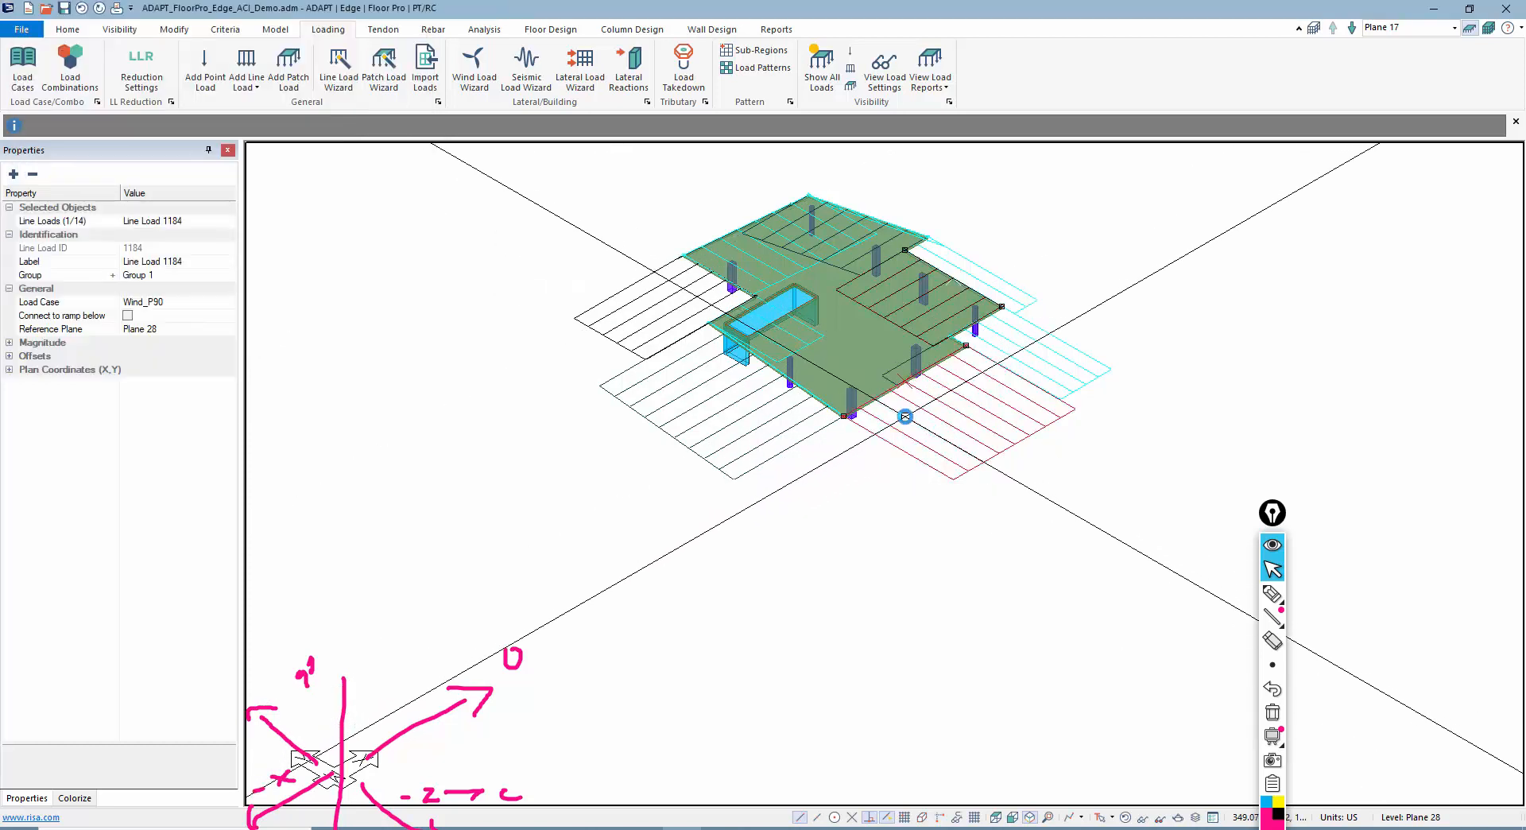
pyautogui.doubleClick(906, 416)
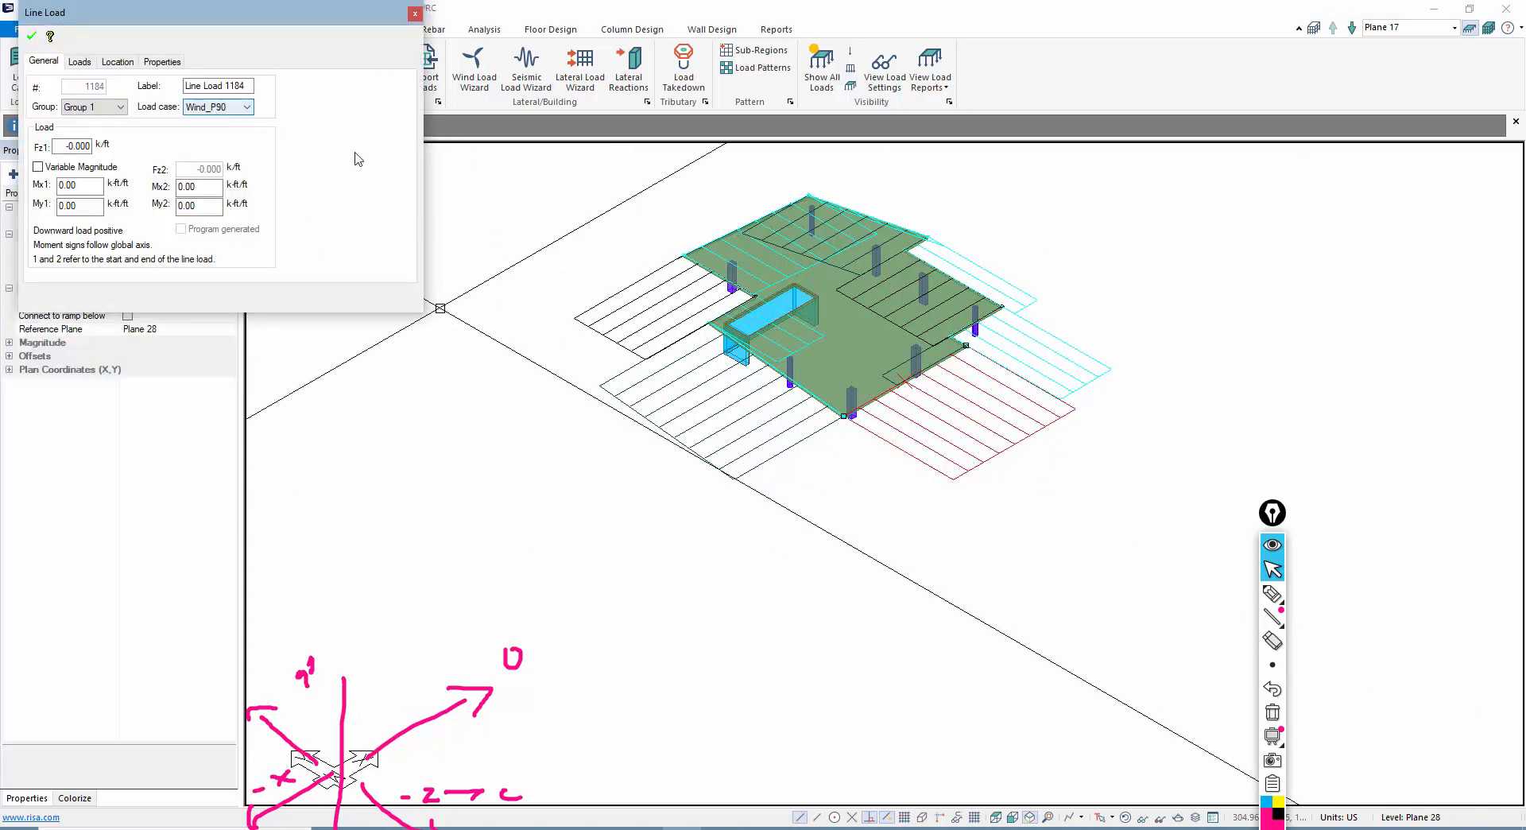
pyautogui.click(722, 256)
pyautogui.doubleClick(722, 255)
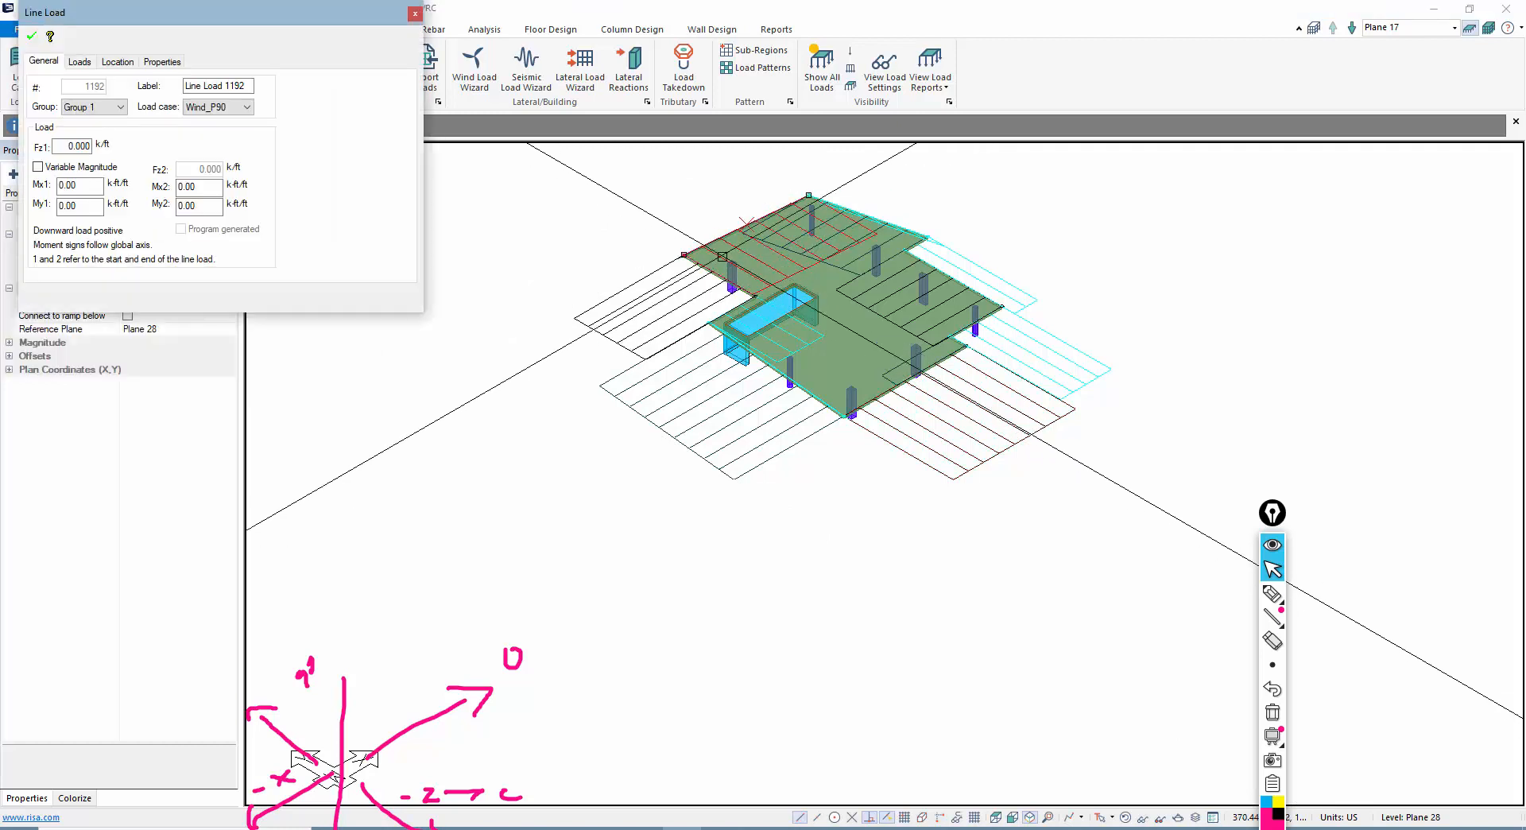
pyautogui.press('Escape')
pyautogui.press('Escape')
# - Display the wind loads on the full building and check the building load cases in the Load Case Library
pyautogui.click(1488, 28)
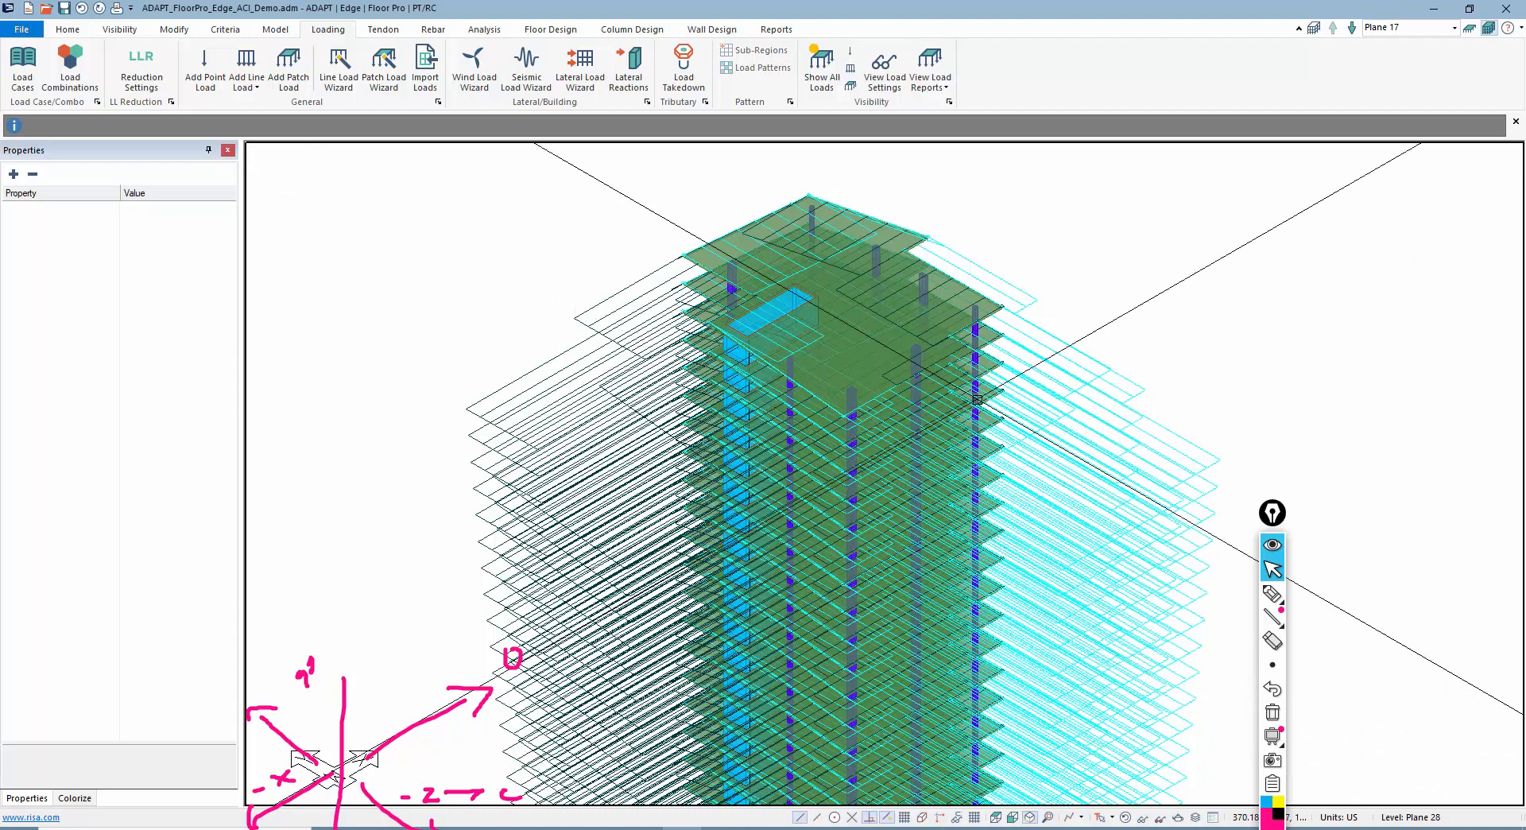
pyautogui.moveTo(1088, 297); pyautogui.dragTo(1094, 268, button='middle')
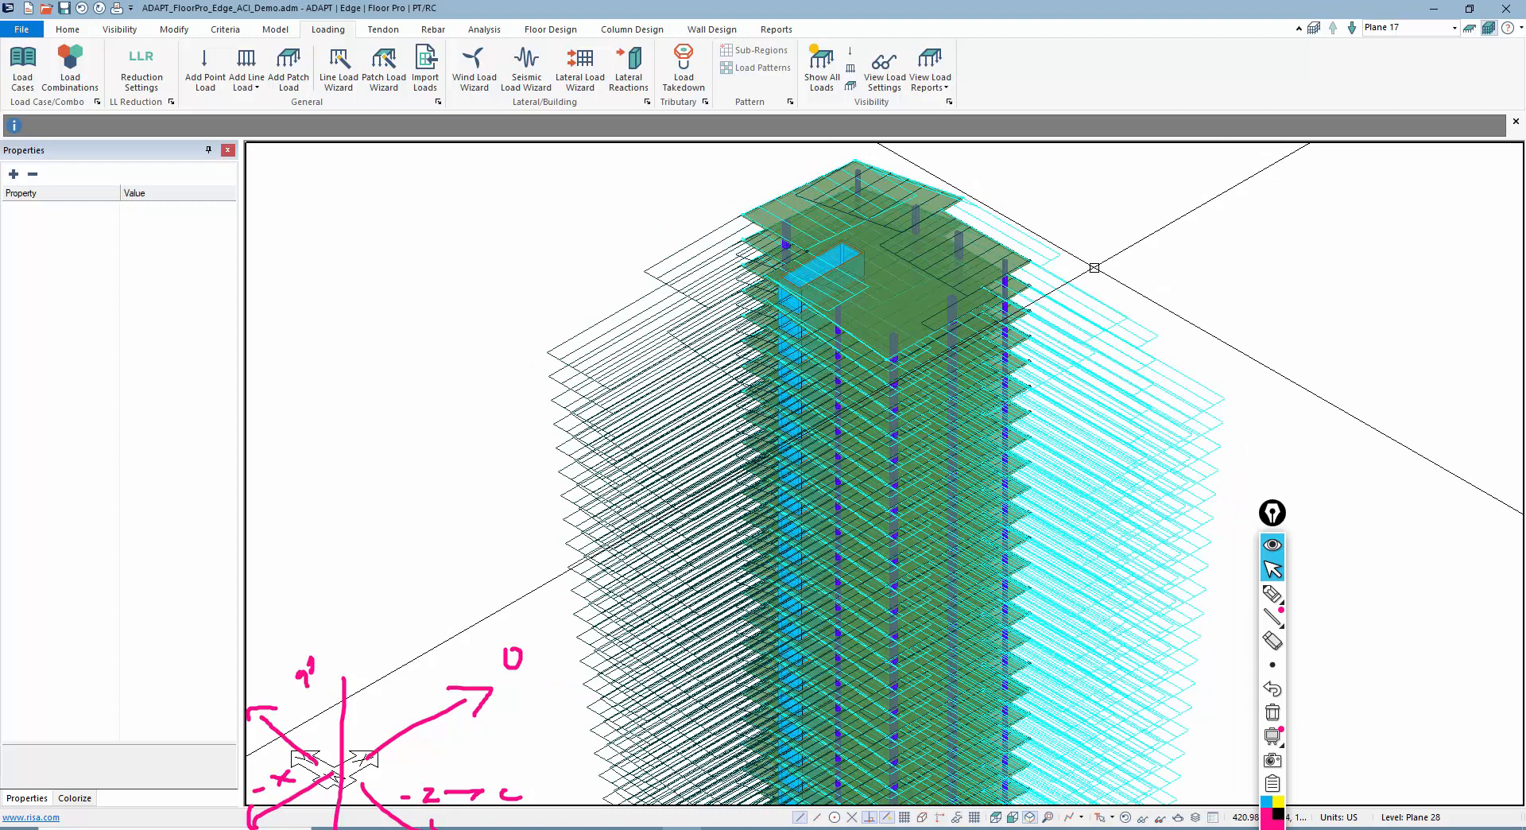
pyautogui.click(27, 73)
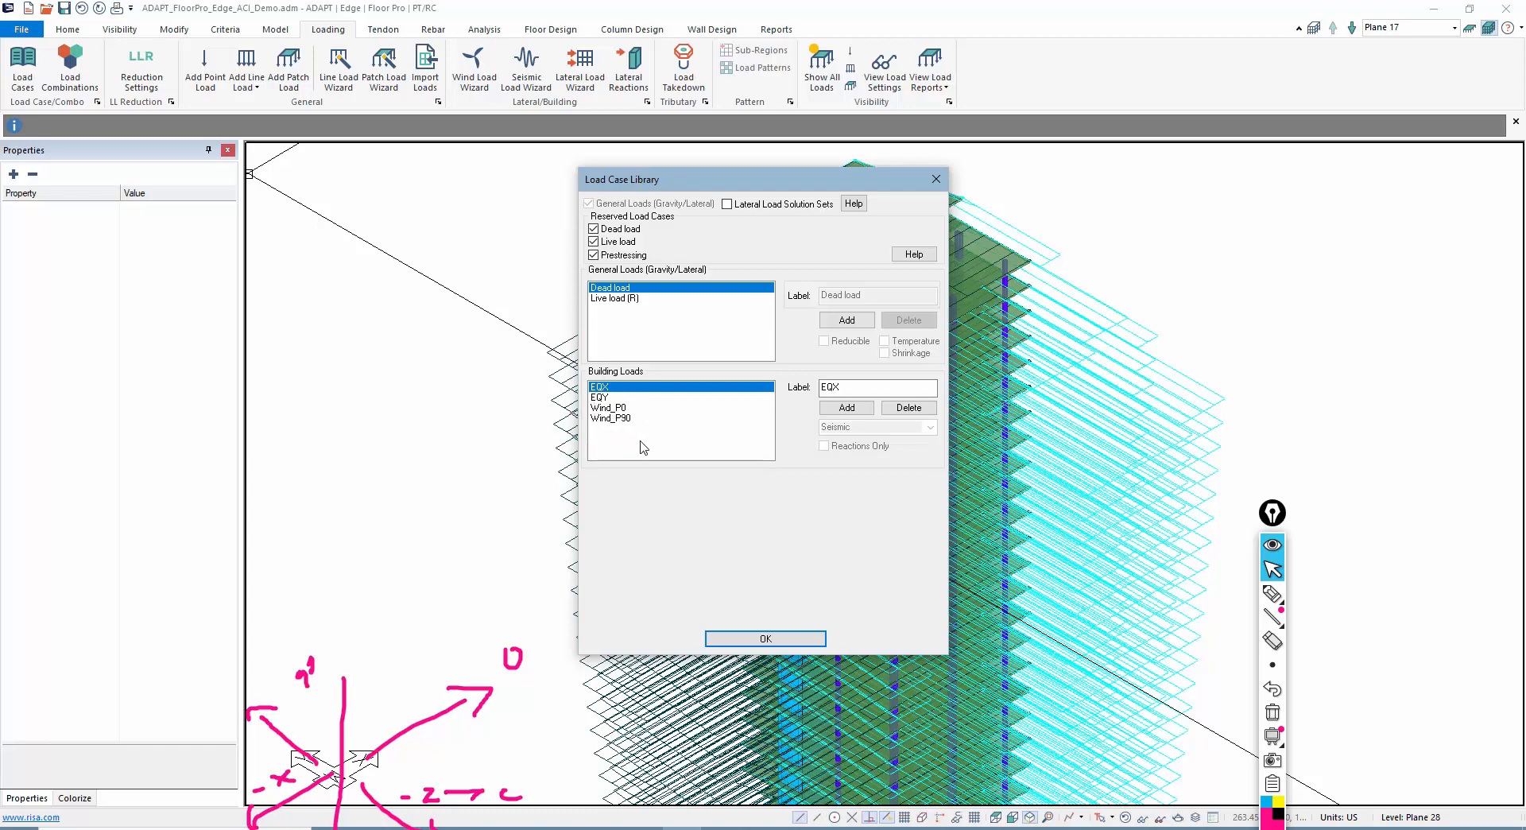
pyautogui.click(781, 637)
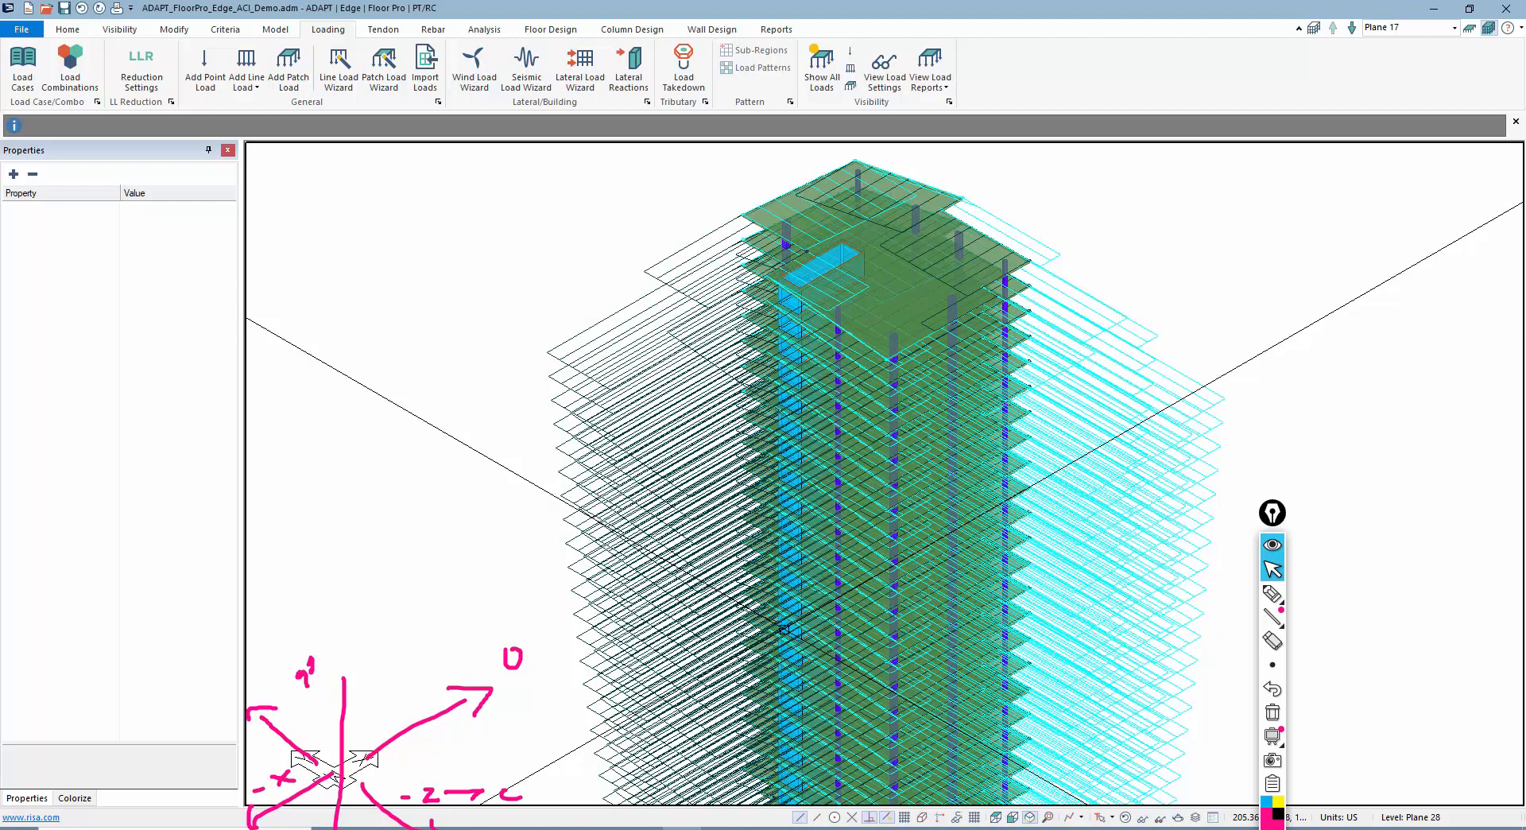
# - Review the load combinations table across its load case columns, including Wind_P0 and Wind_P90, and close it without changes
pyautogui.click(70, 68)
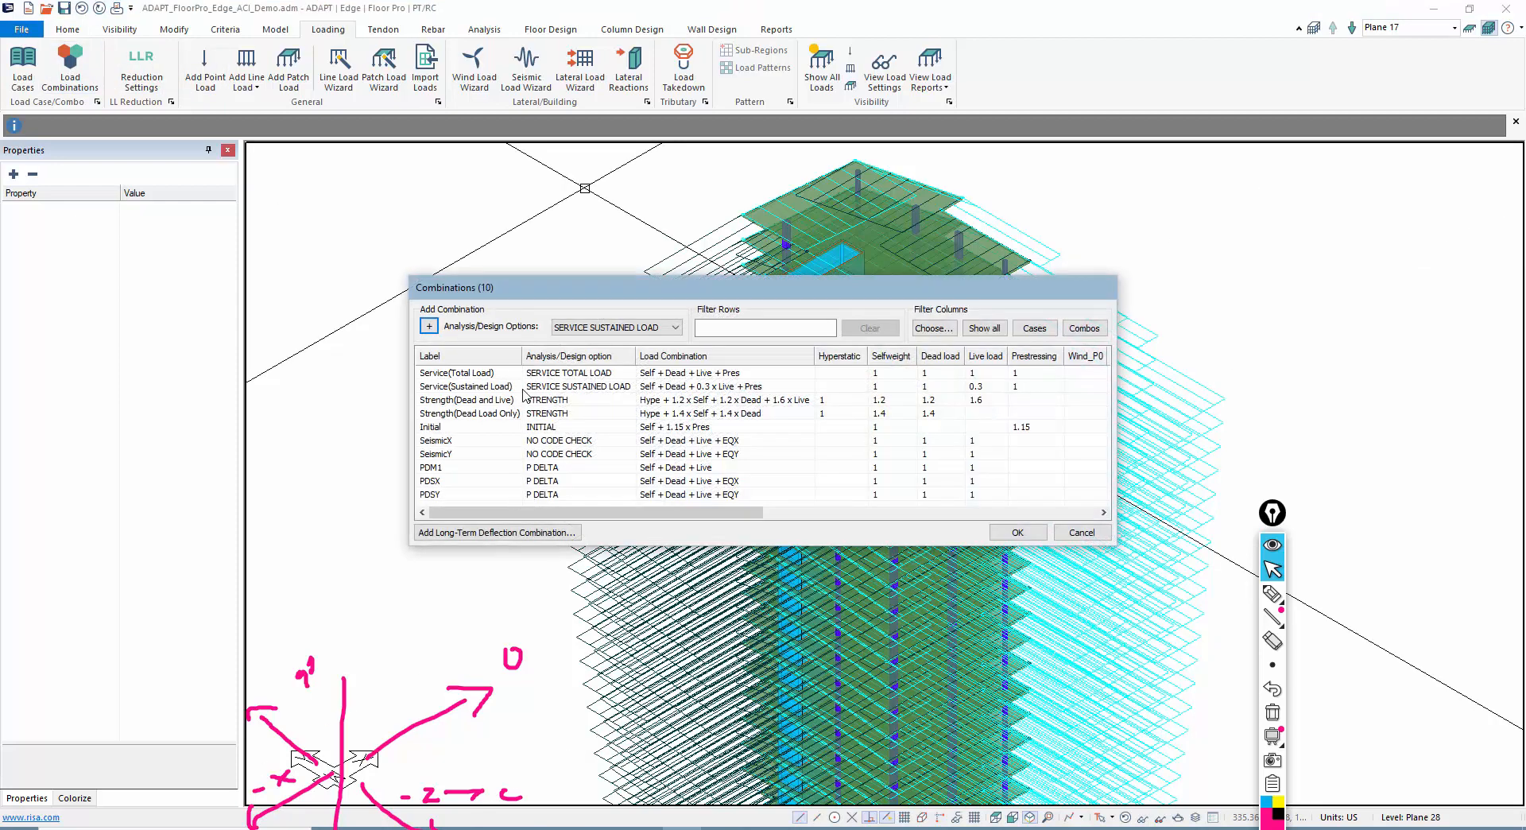
pyautogui.scroll(-1, 524, 433)
pyautogui.scroll(1, 548, 453)
pyautogui.moveTo(702, 511); pyautogui.dragTo(831, 507)
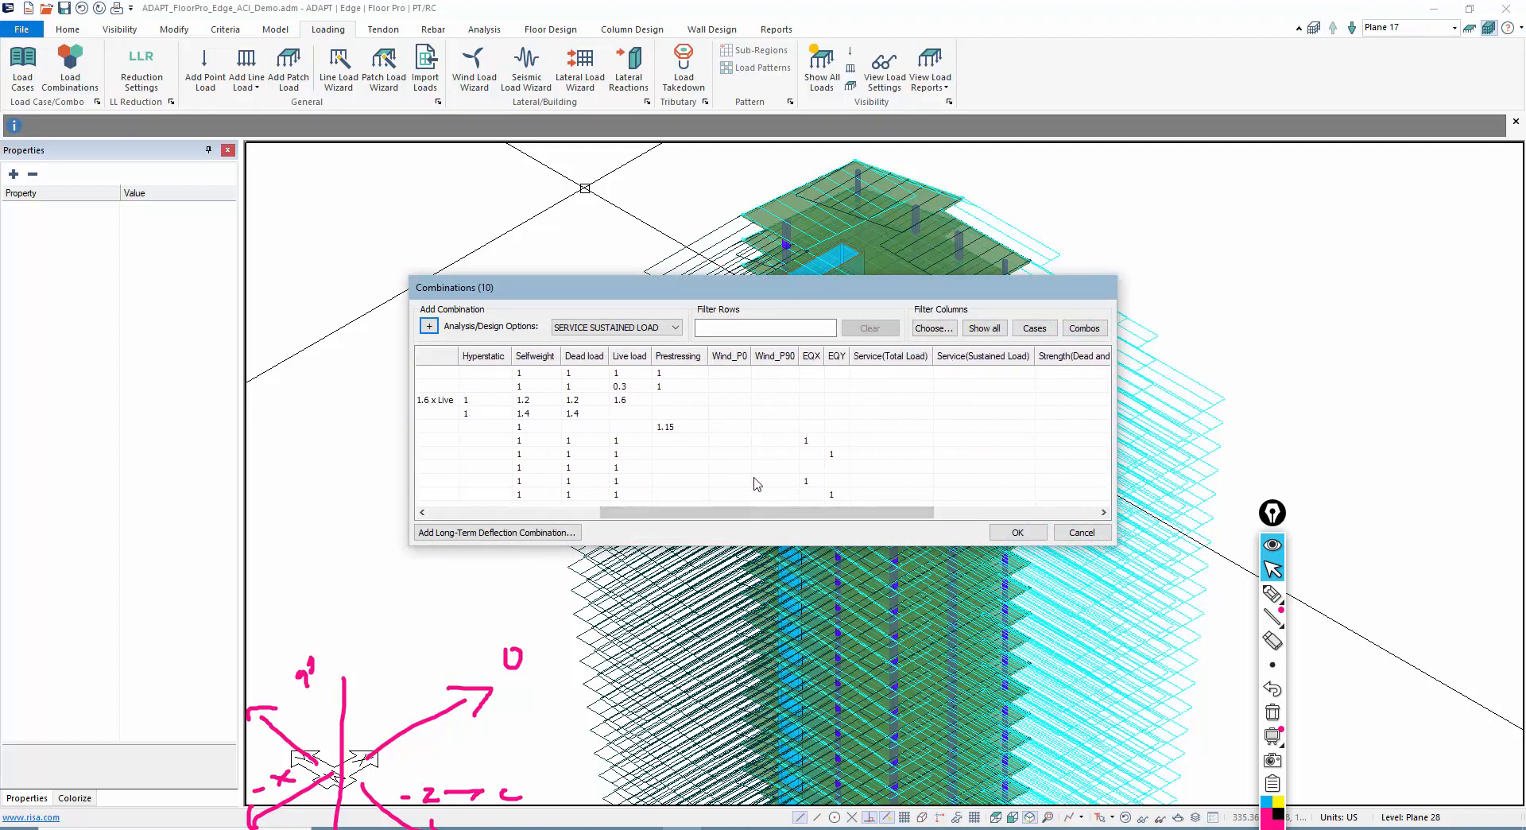
pyautogui.click(1081, 532)
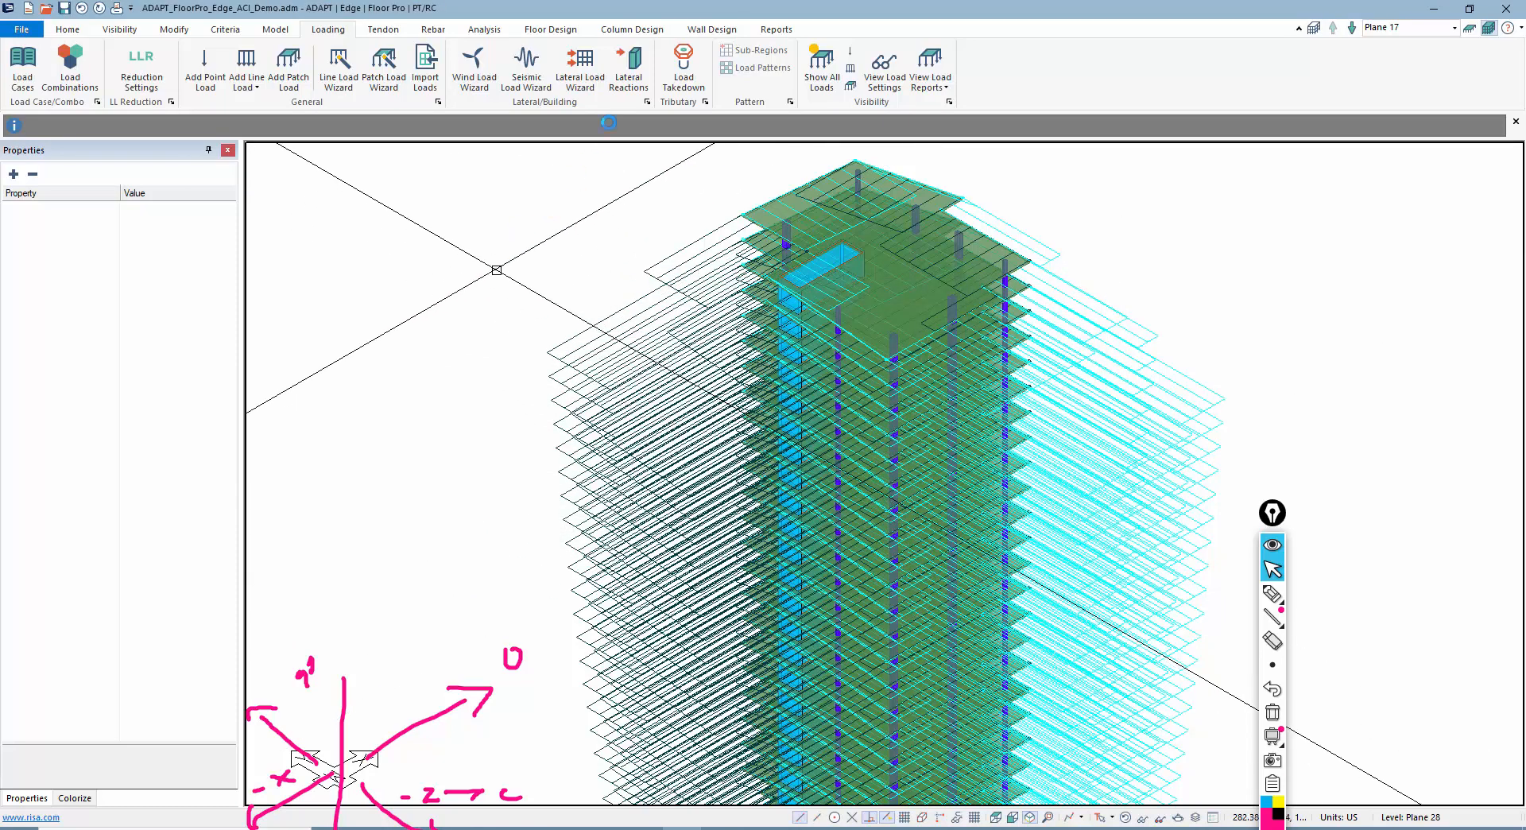
# - Generate wind loads with a primary direction of 180 degrees and apply the forces as a new load case named Wind
pyautogui.click(475, 79)
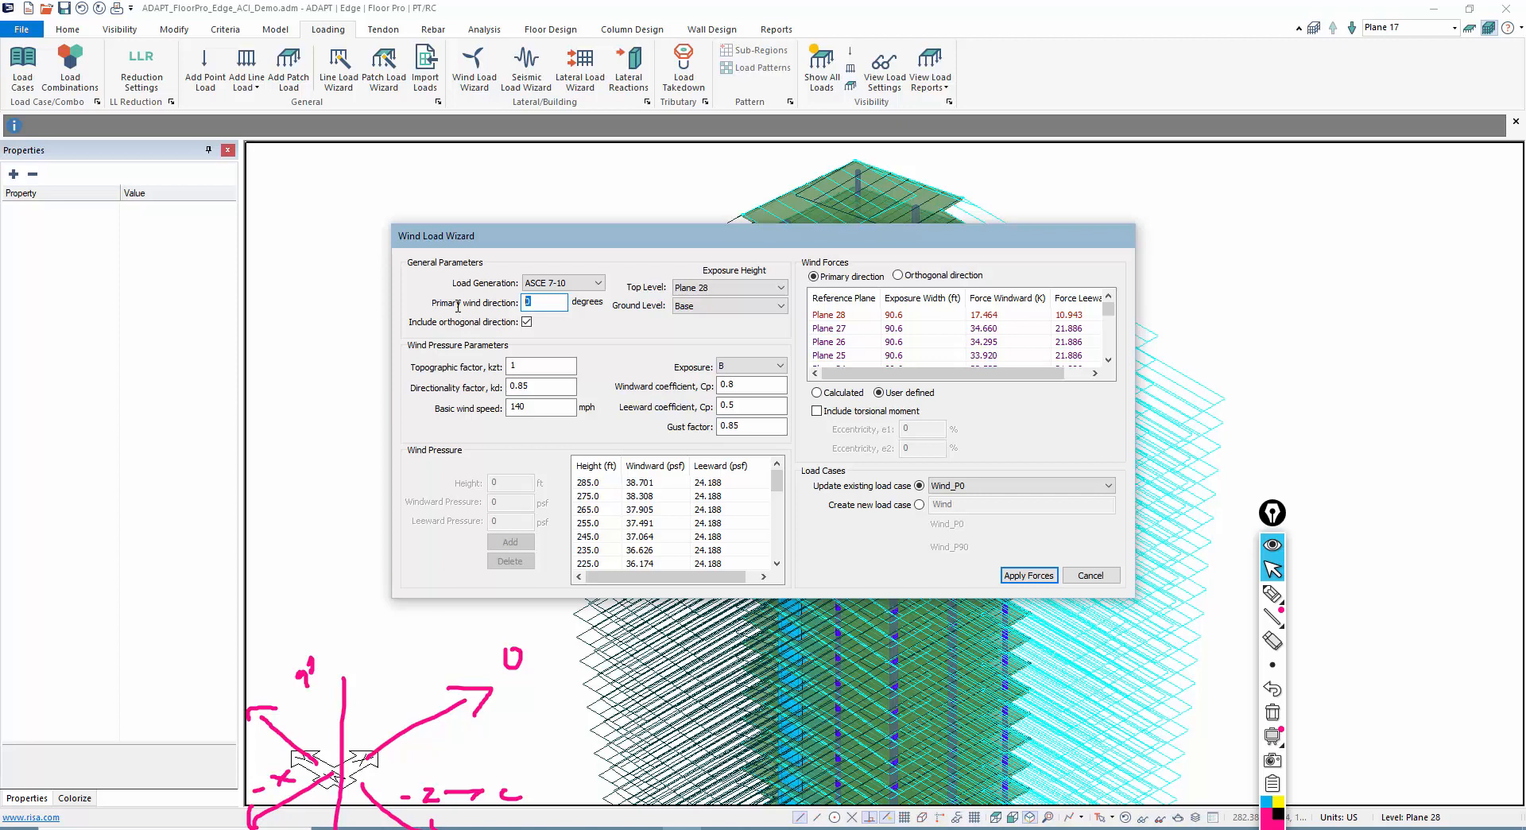
pyautogui.press('Tab')
pyautogui.click(919, 505)
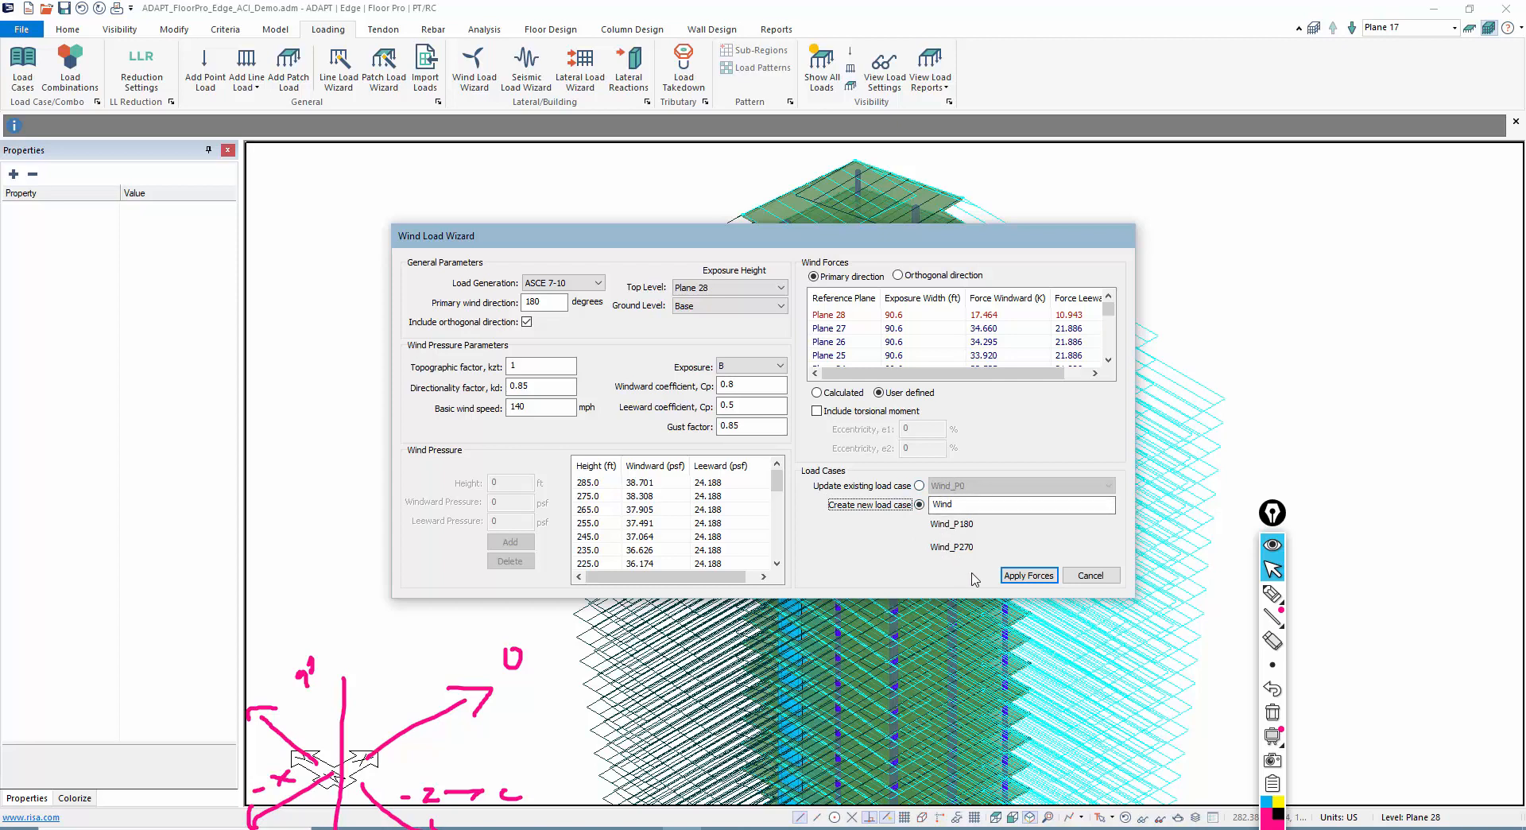
pyautogui.click(1025, 580)
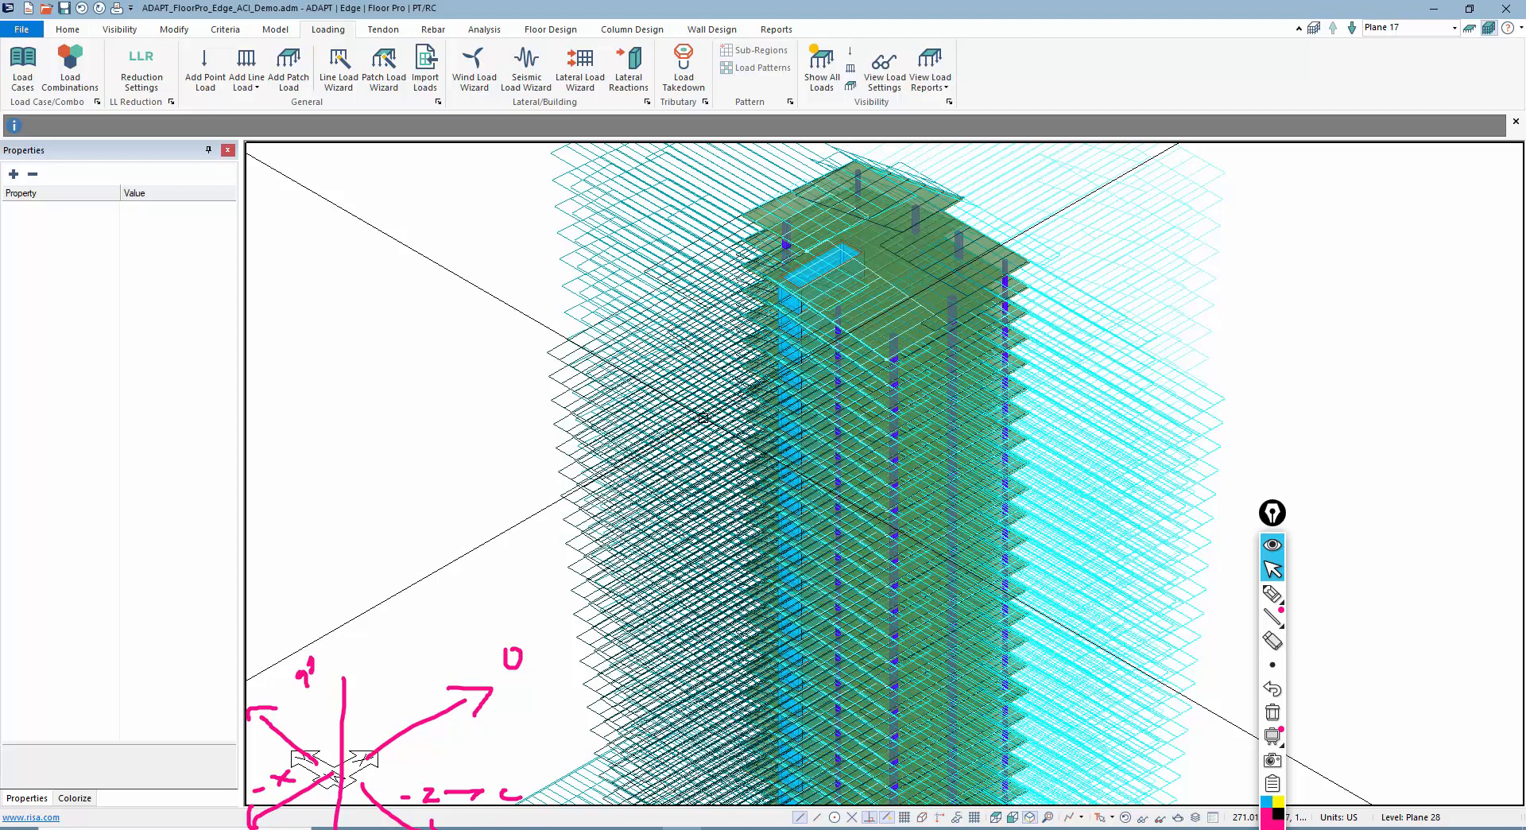
# - Check the wind cases in the Load Case Library, clear the screen annotations, and view the Wind Load Wizard's load case options
pyautogui.click(27, 73)
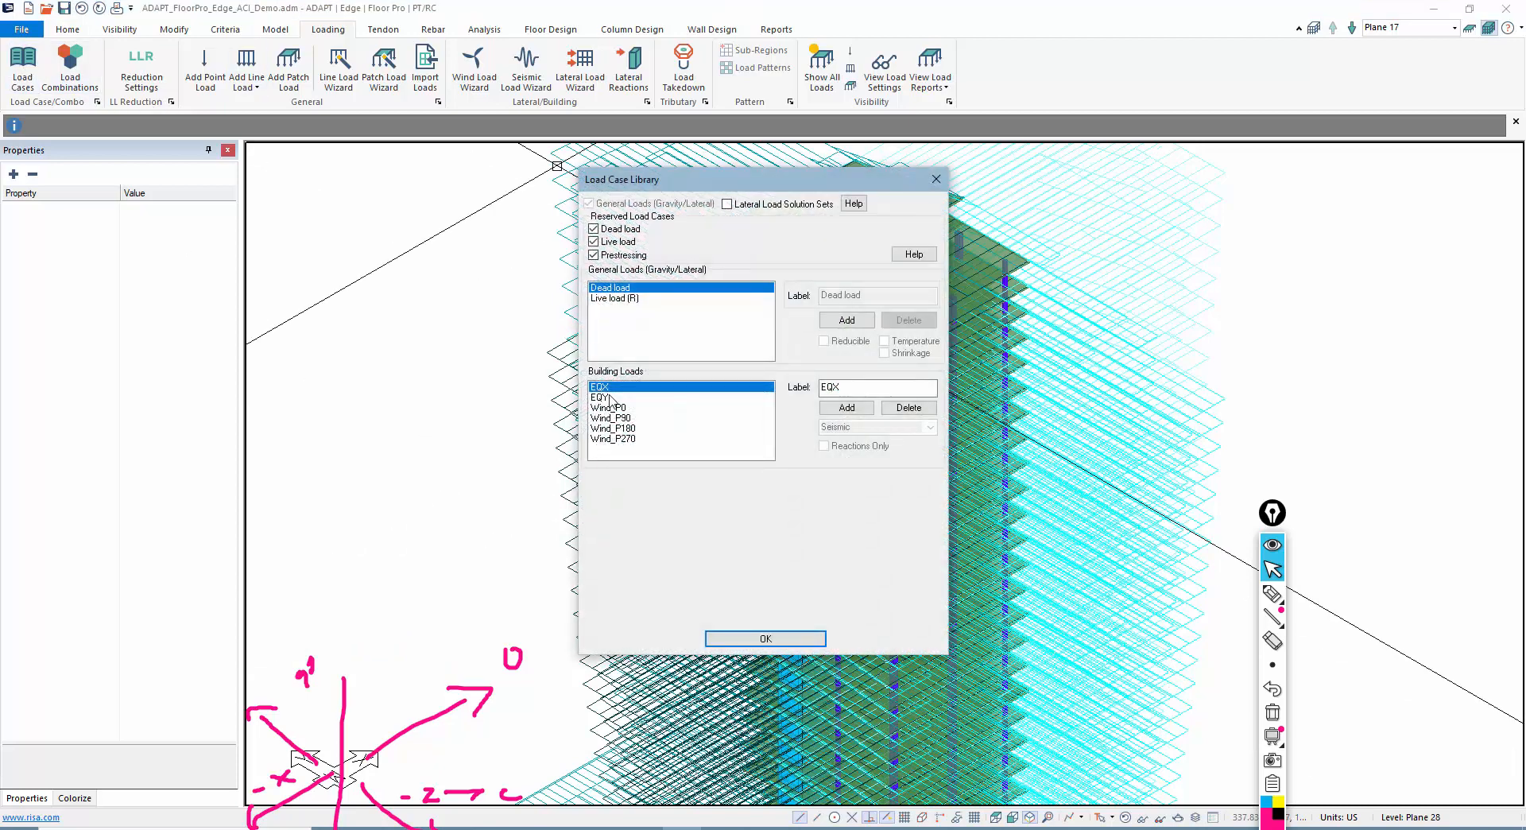
pyautogui.click(1271, 711)
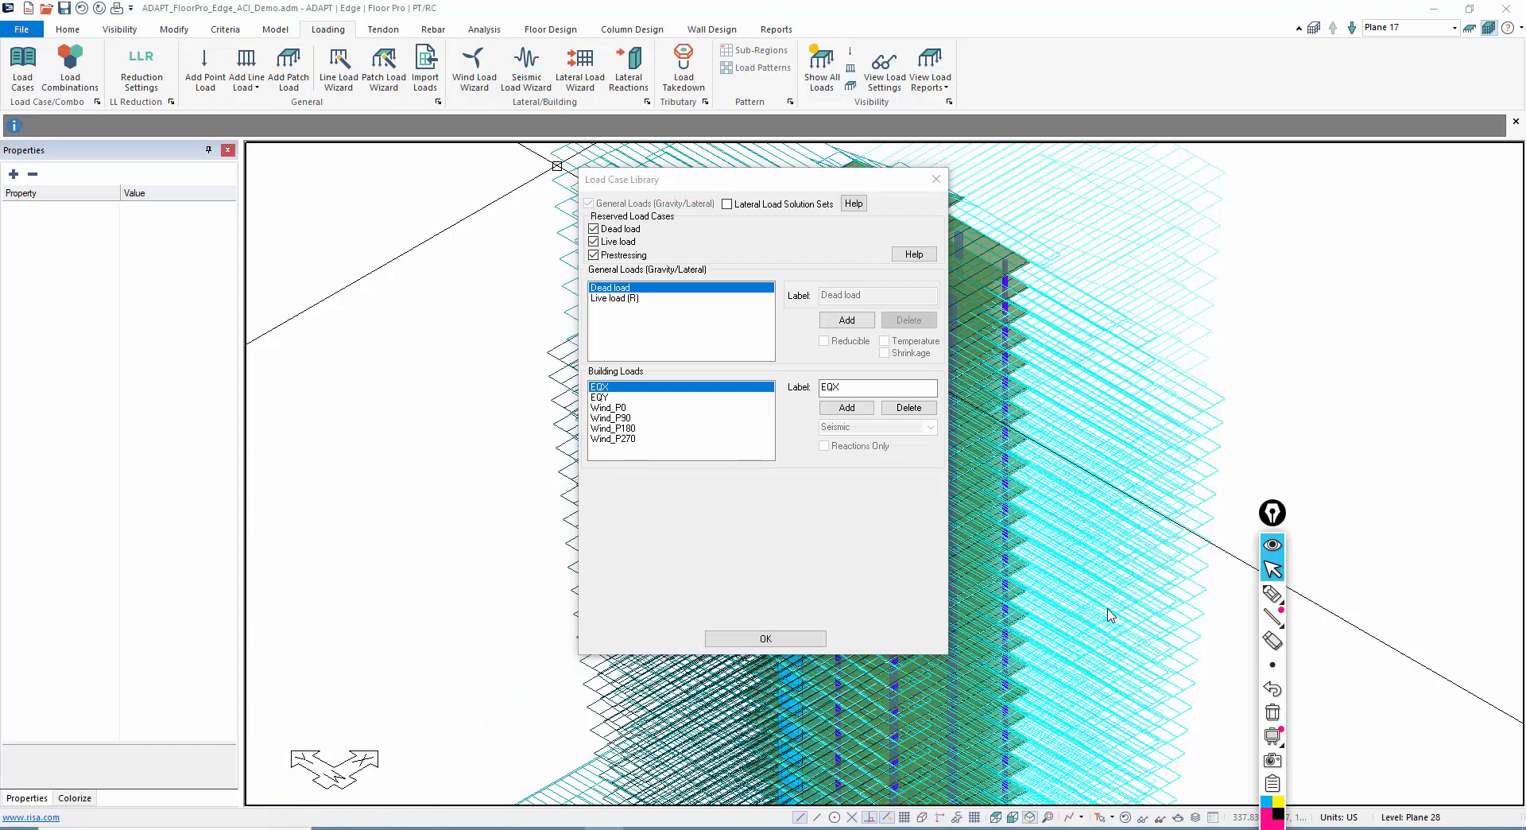
pyautogui.click(819, 638)
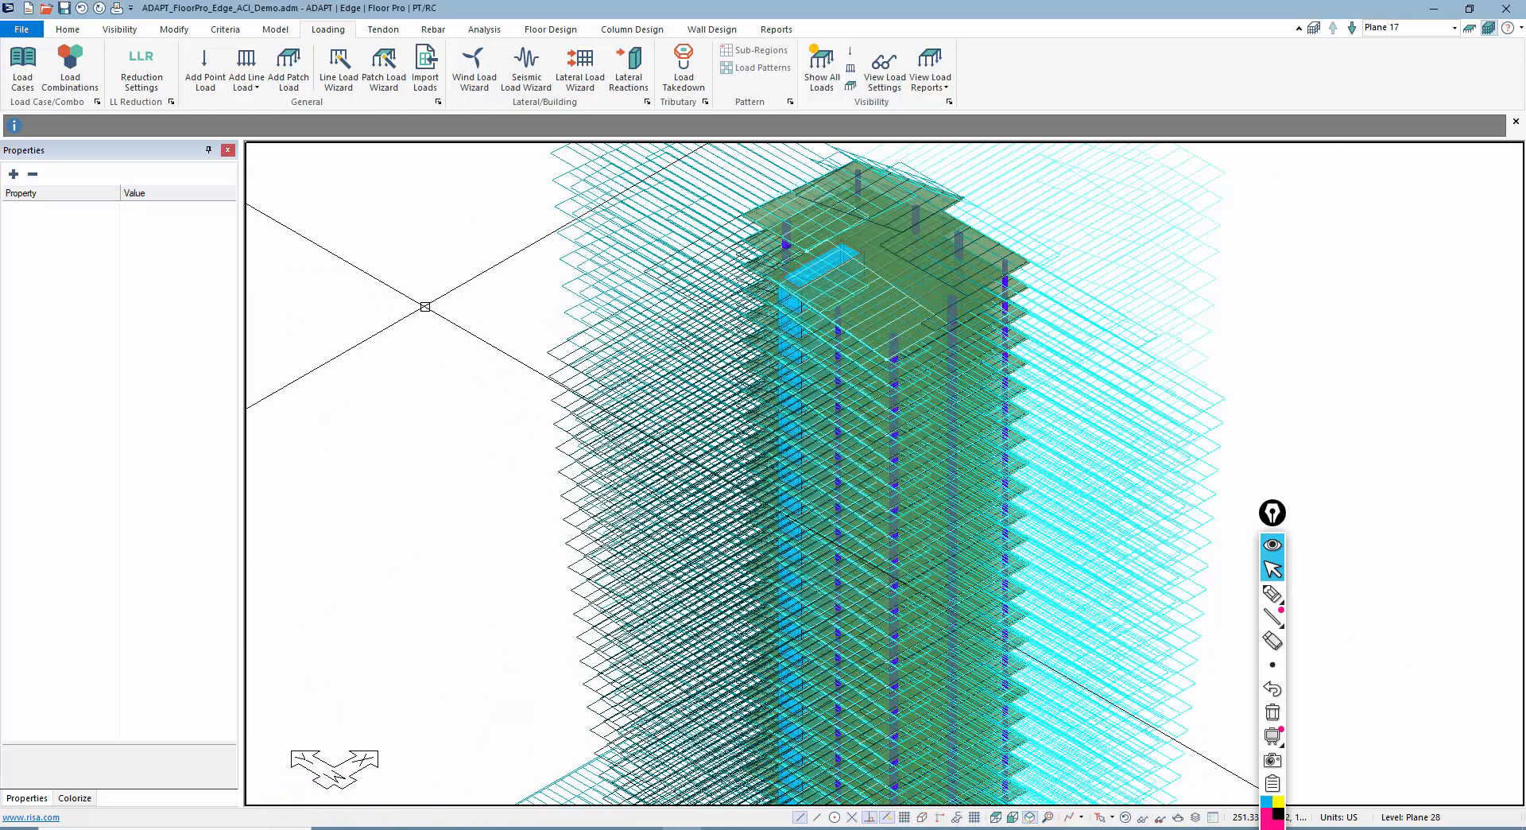
pyautogui.click(469, 75)
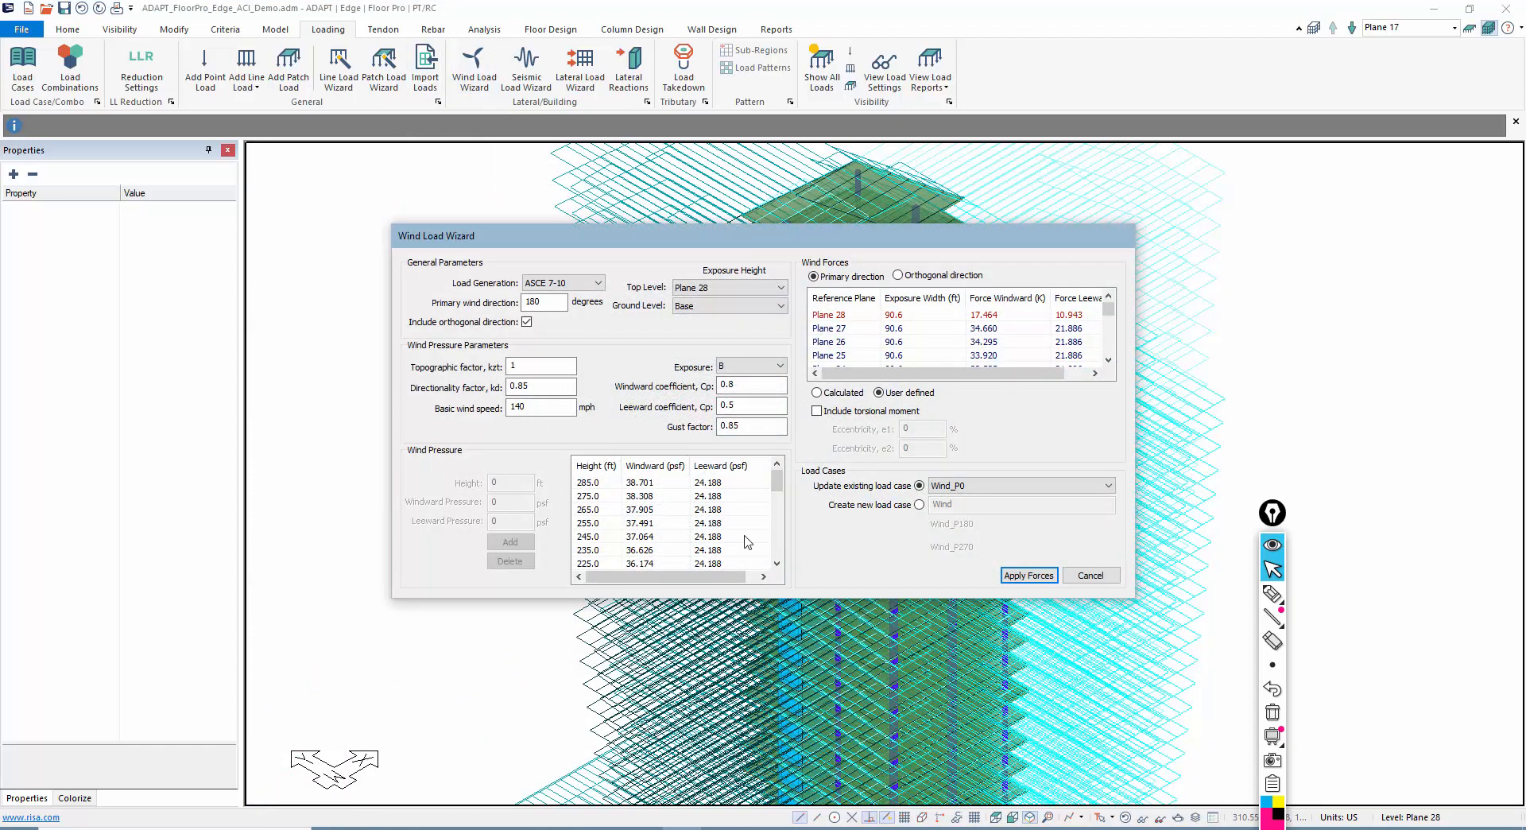
pyautogui.click(1095, 576)
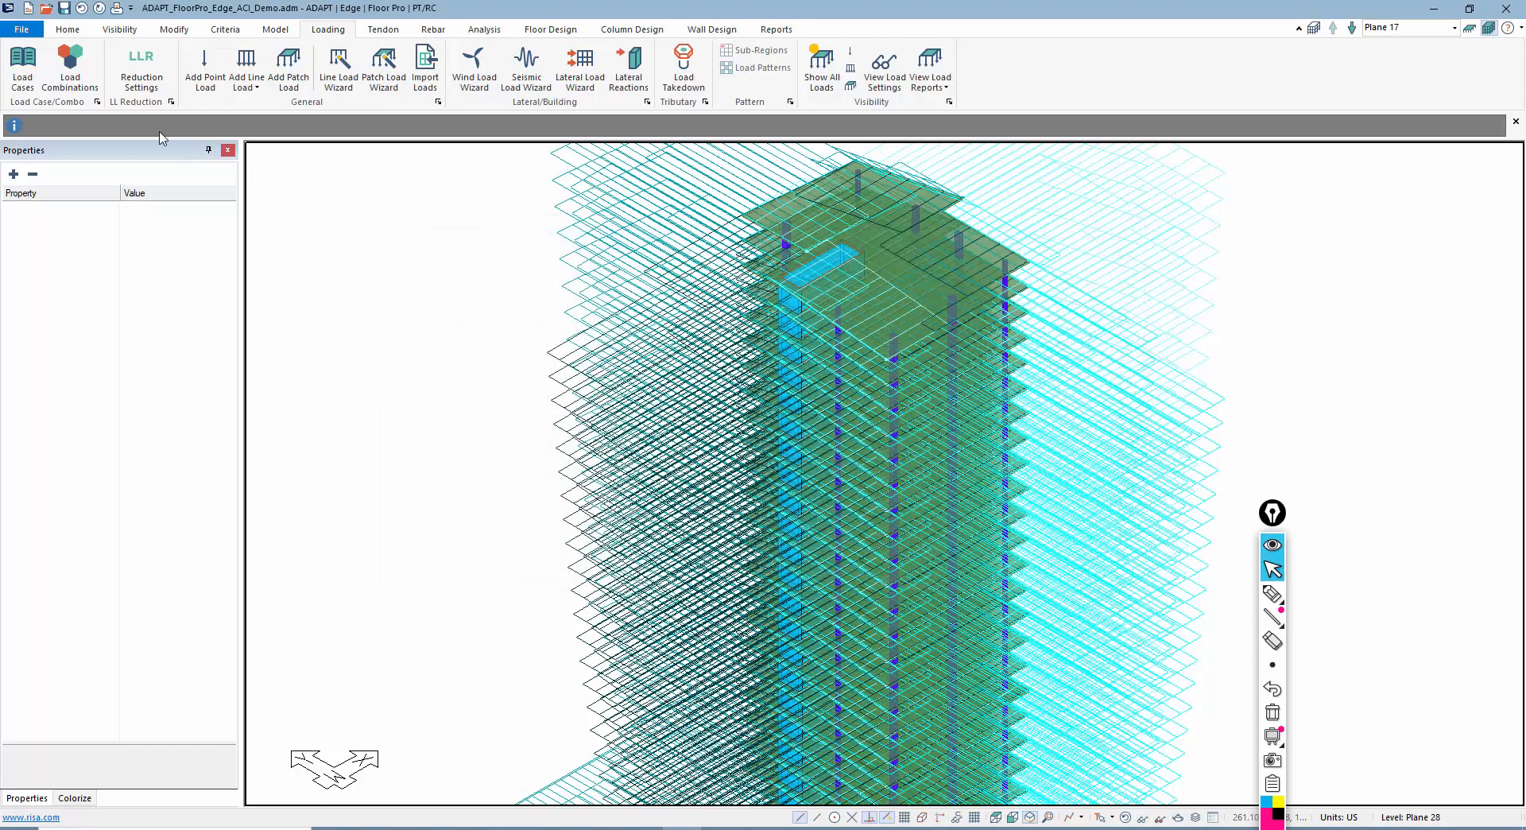
# - Delete the building load cases Wind_P0, Wind_P90, Wind_P180 and Wind_P270 together with their loads from the Load Case Library
pyautogui.click(29, 83)
pyautogui.click(610, 407)
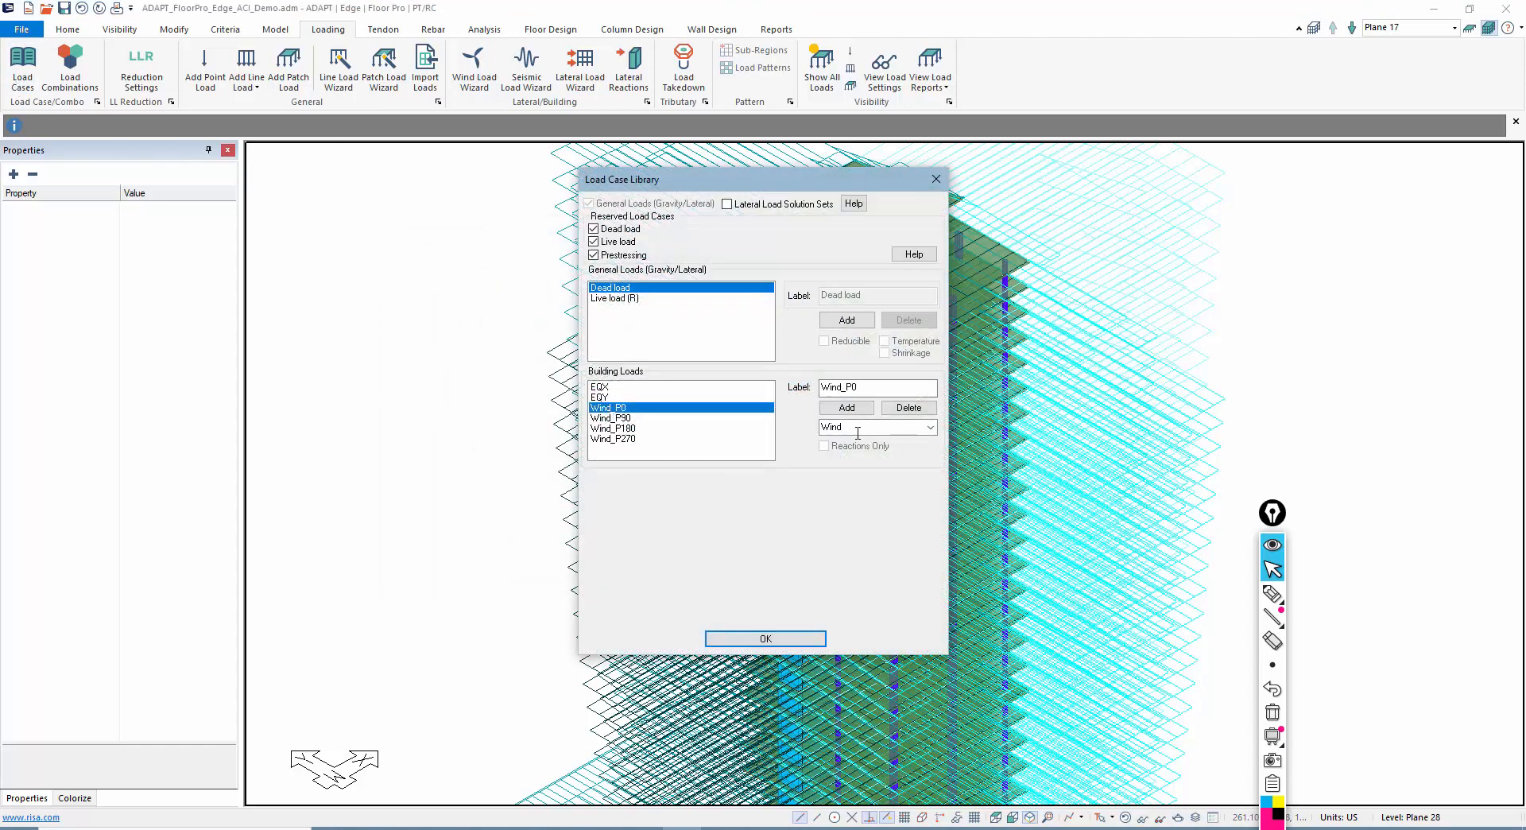
pyautogui.click(920, 410)
pyautogui.click(813, 452)
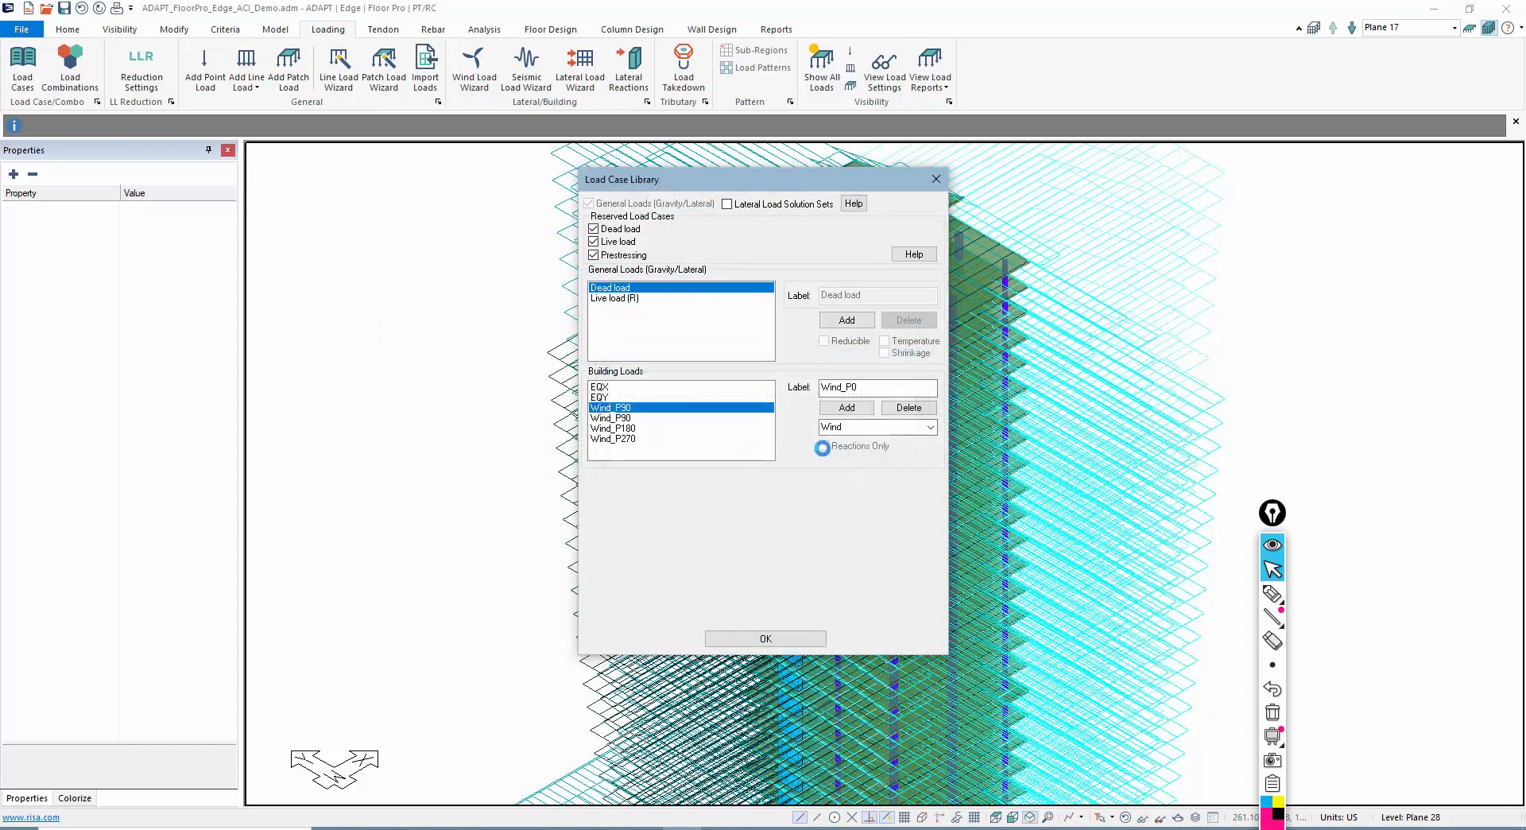
pyautogui.click(908, 410)
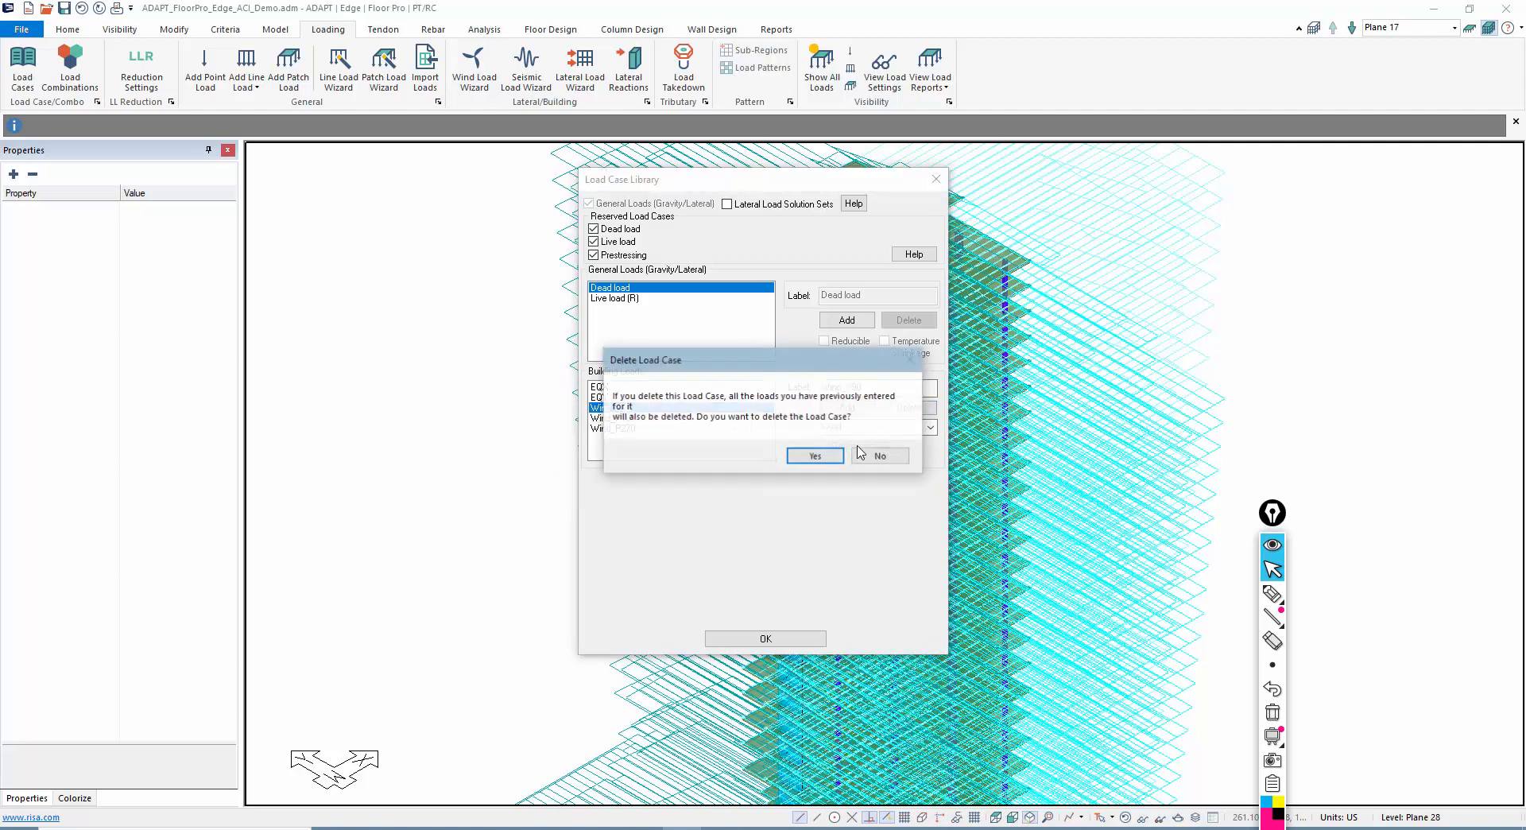
pyautogui.click(814, 454)
pyautogui.click(900, 413)
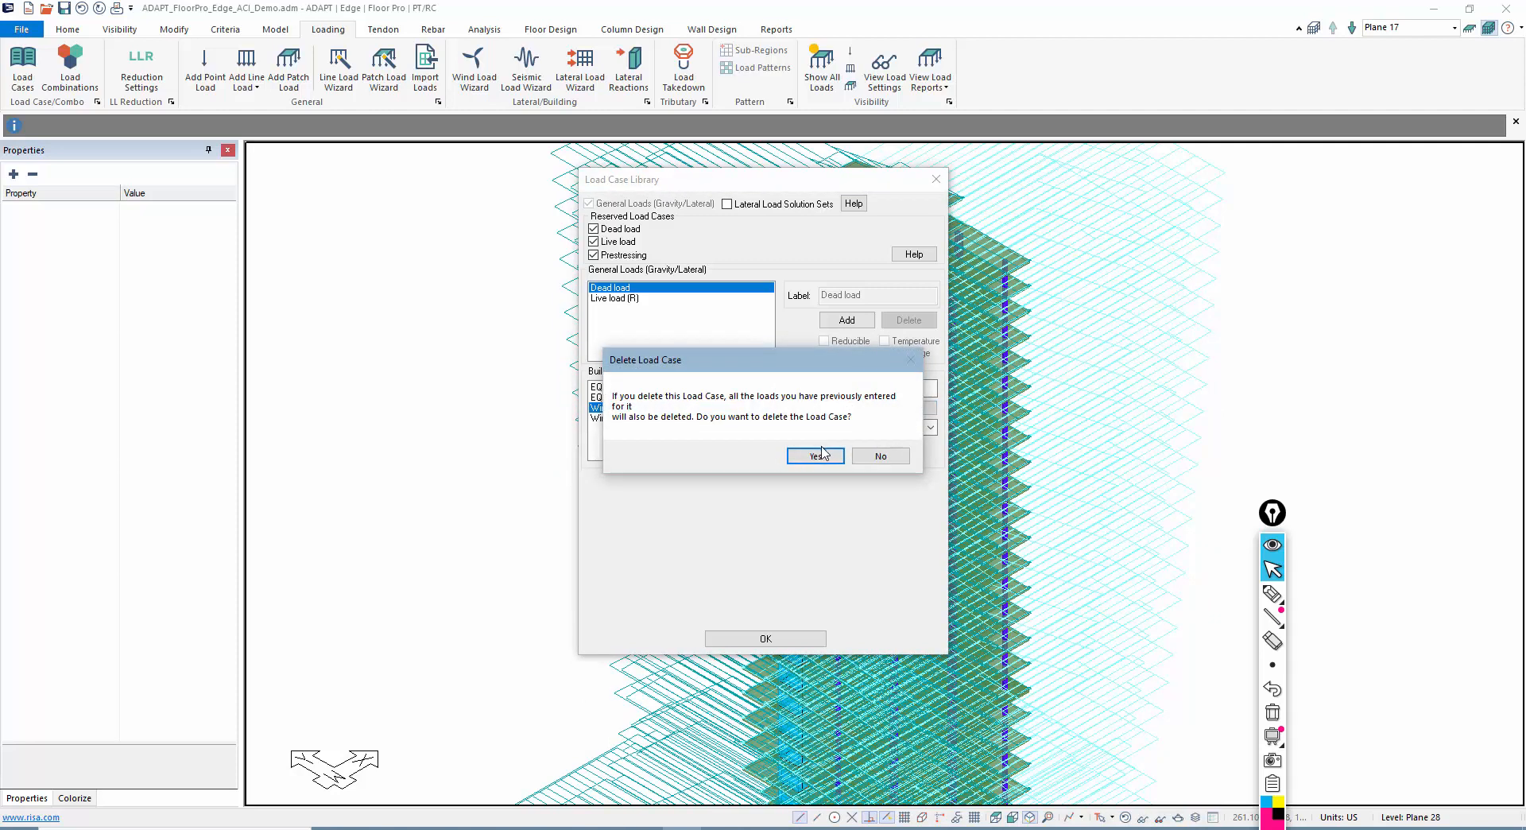
pyautogui.click(817, 455)
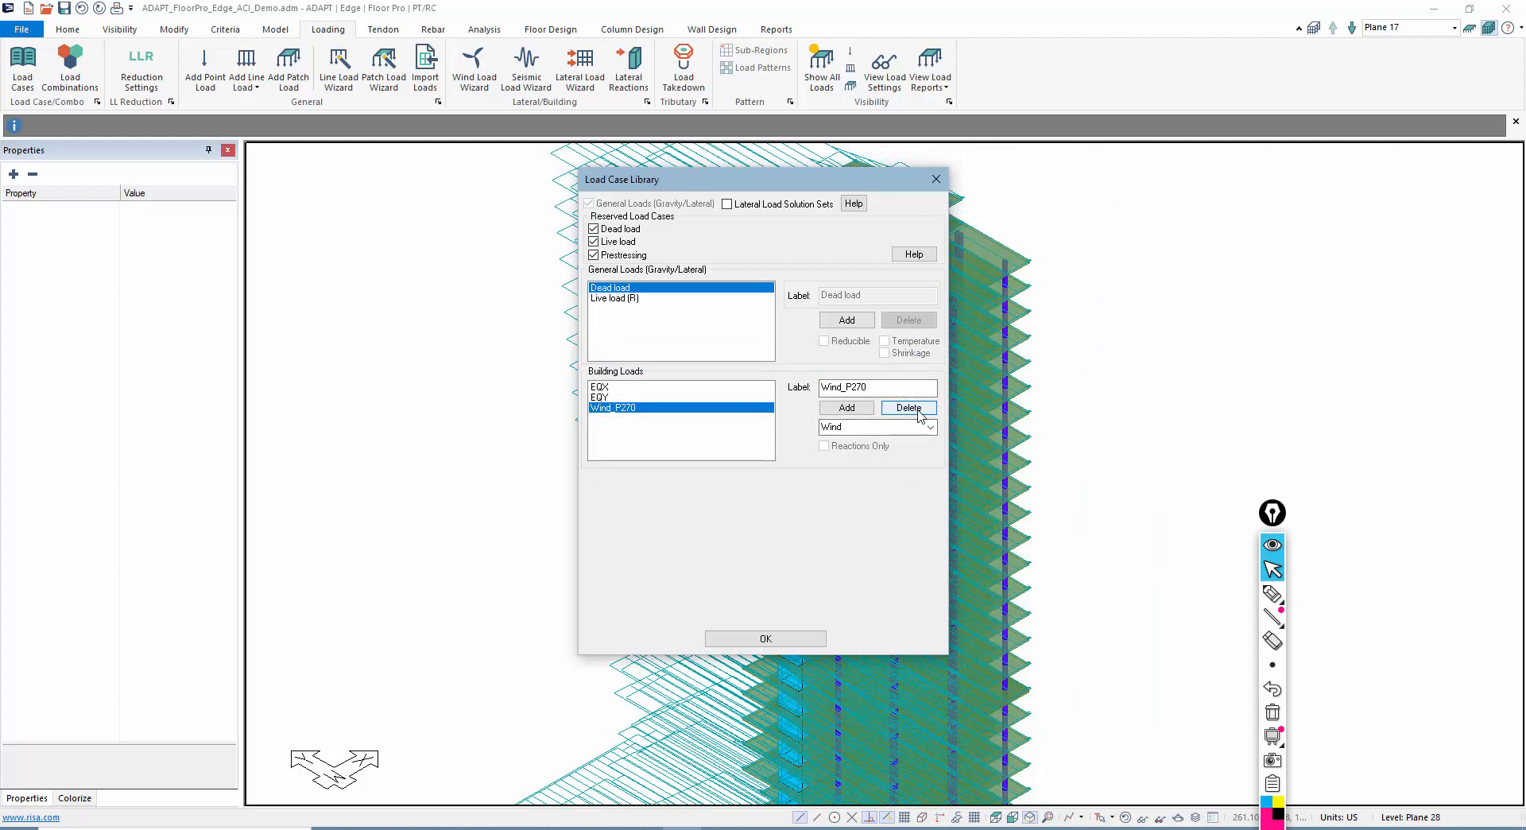
pyautogui.click(908, 408)
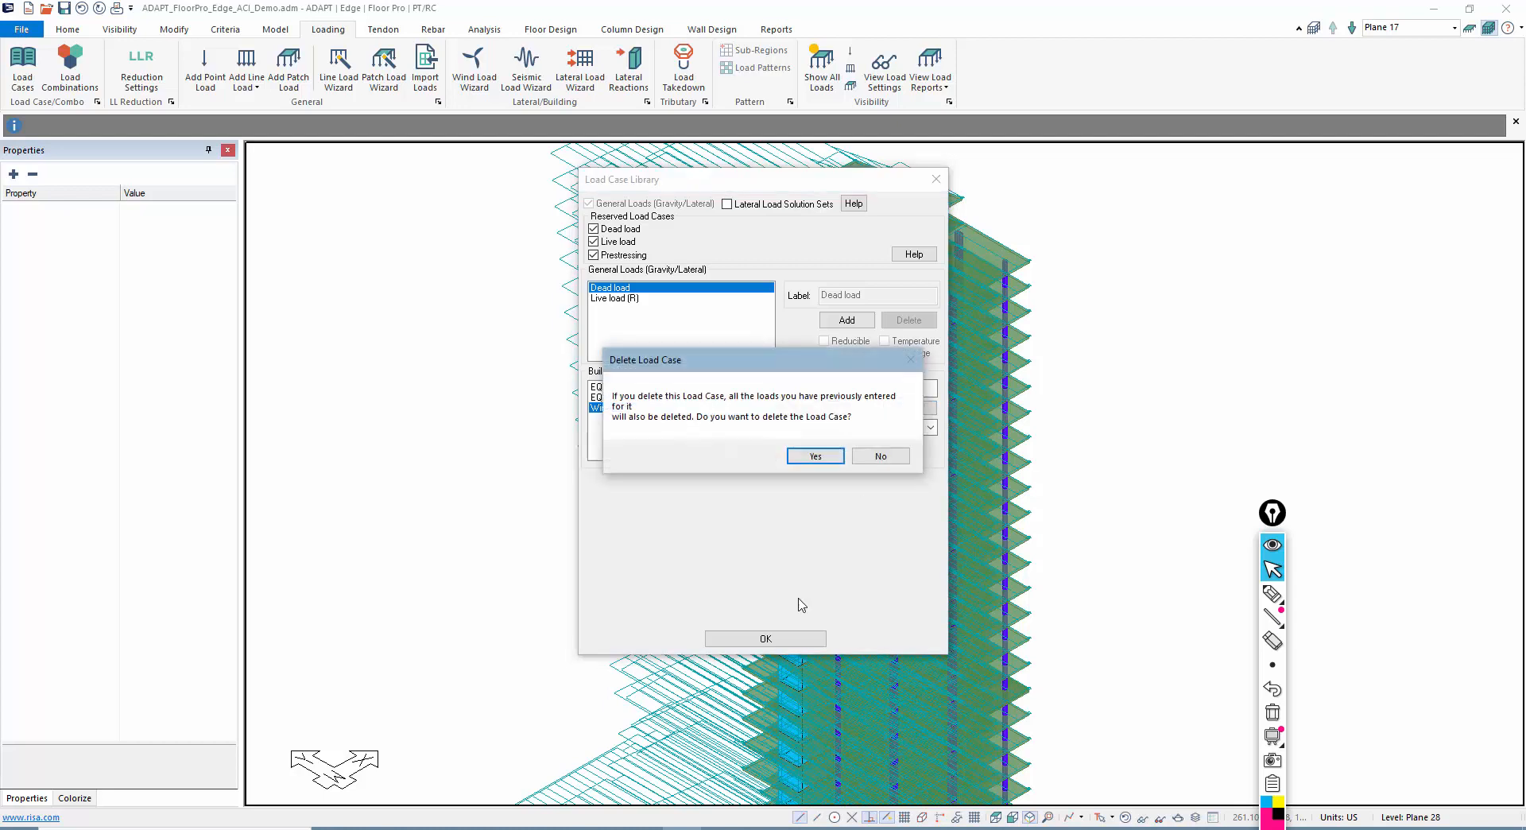
pyautogui.click(818, 456)
pyautogui.click(775, 640)
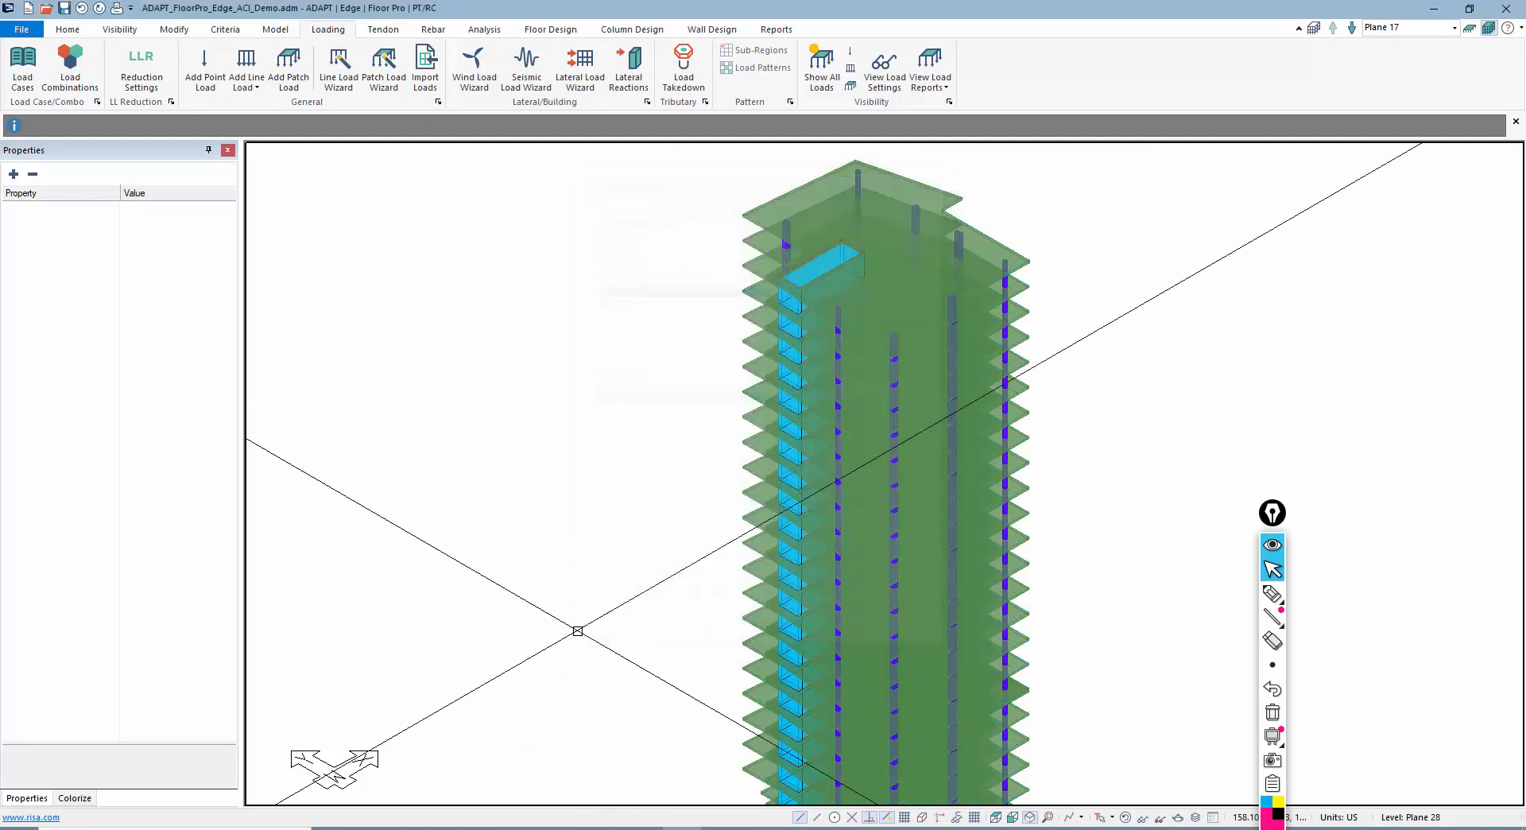
# - Set the Wind Load Wizard's primary wind direction to 0 degrees
pyautogui.moveTo(578, 560); pyautogui.dragTo(574, 526, button='middle')
pyautogui.scroll(-1, 574, 520)
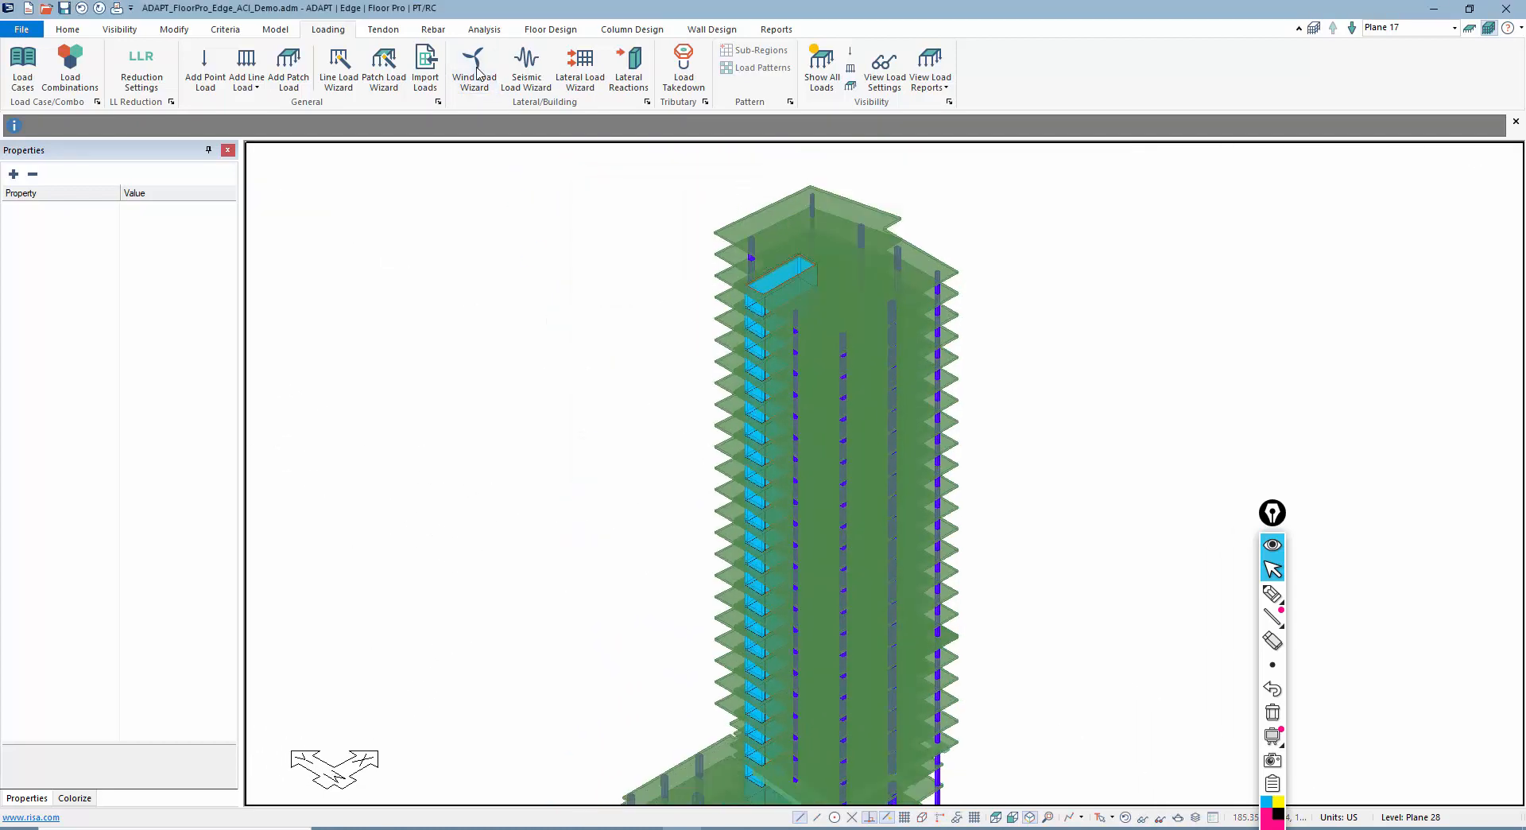
pyautogui.click(475, 67)
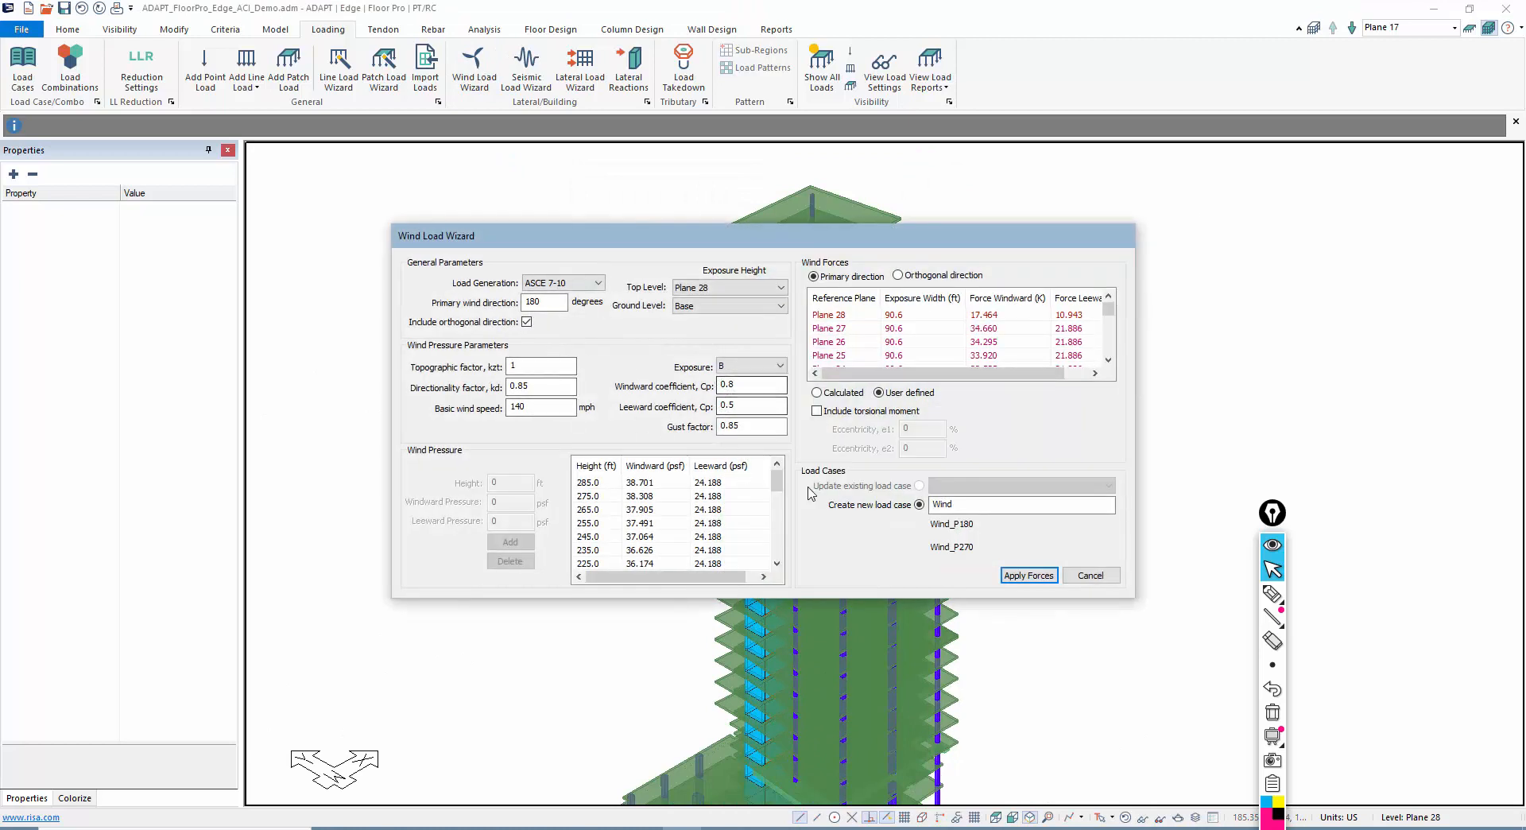
pyautogui.doubleClick(540, 302)
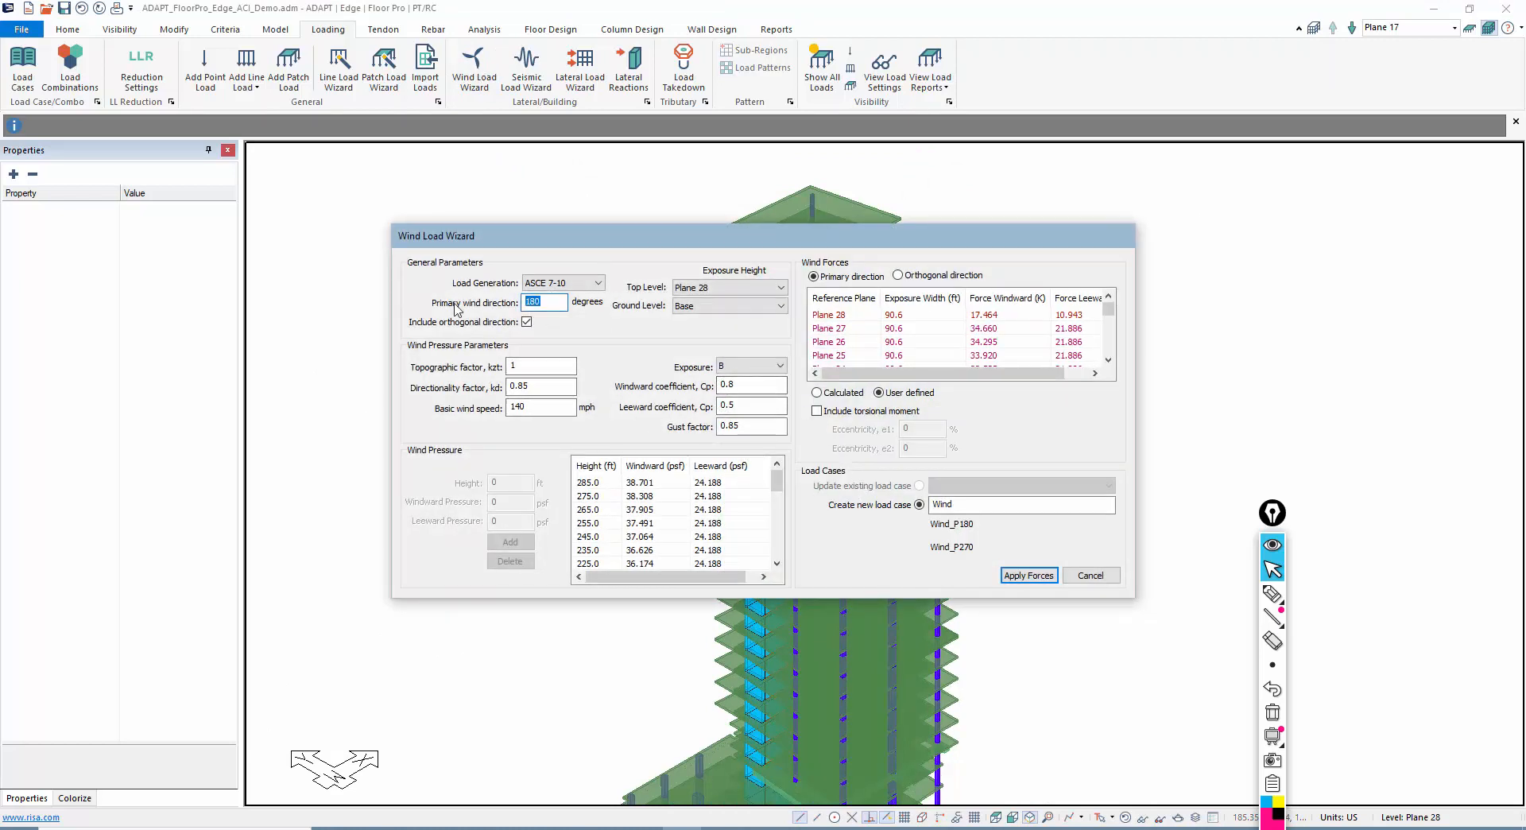
pyautogui.write('0')
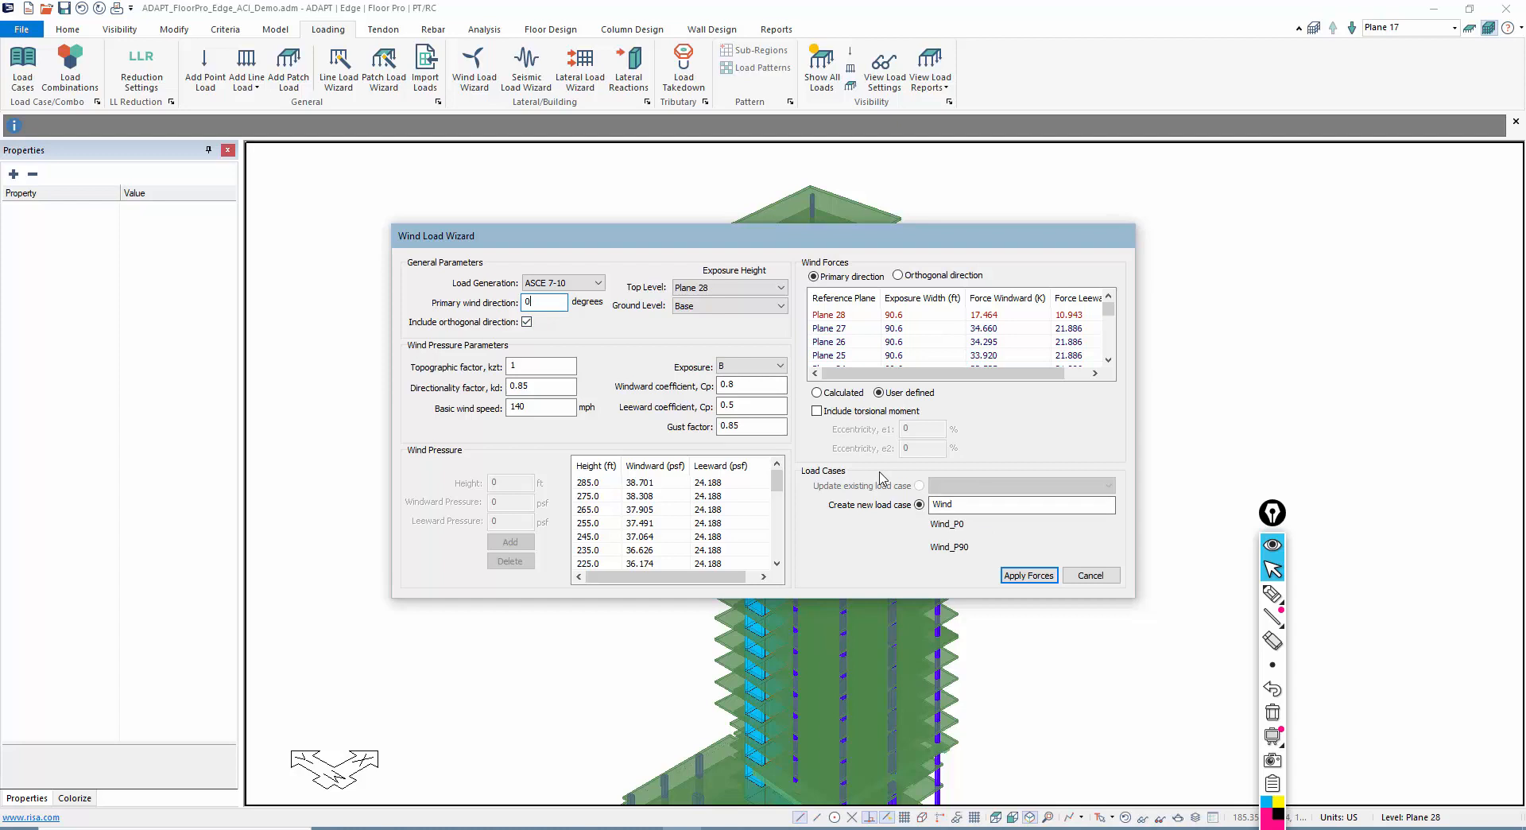
# - Include torsional moment with eccentricities e1 and e2 of 15%, and apply the wind forces as a new load case named Wind
pyautogui.click(816, 410)
pyautogui.write('15')
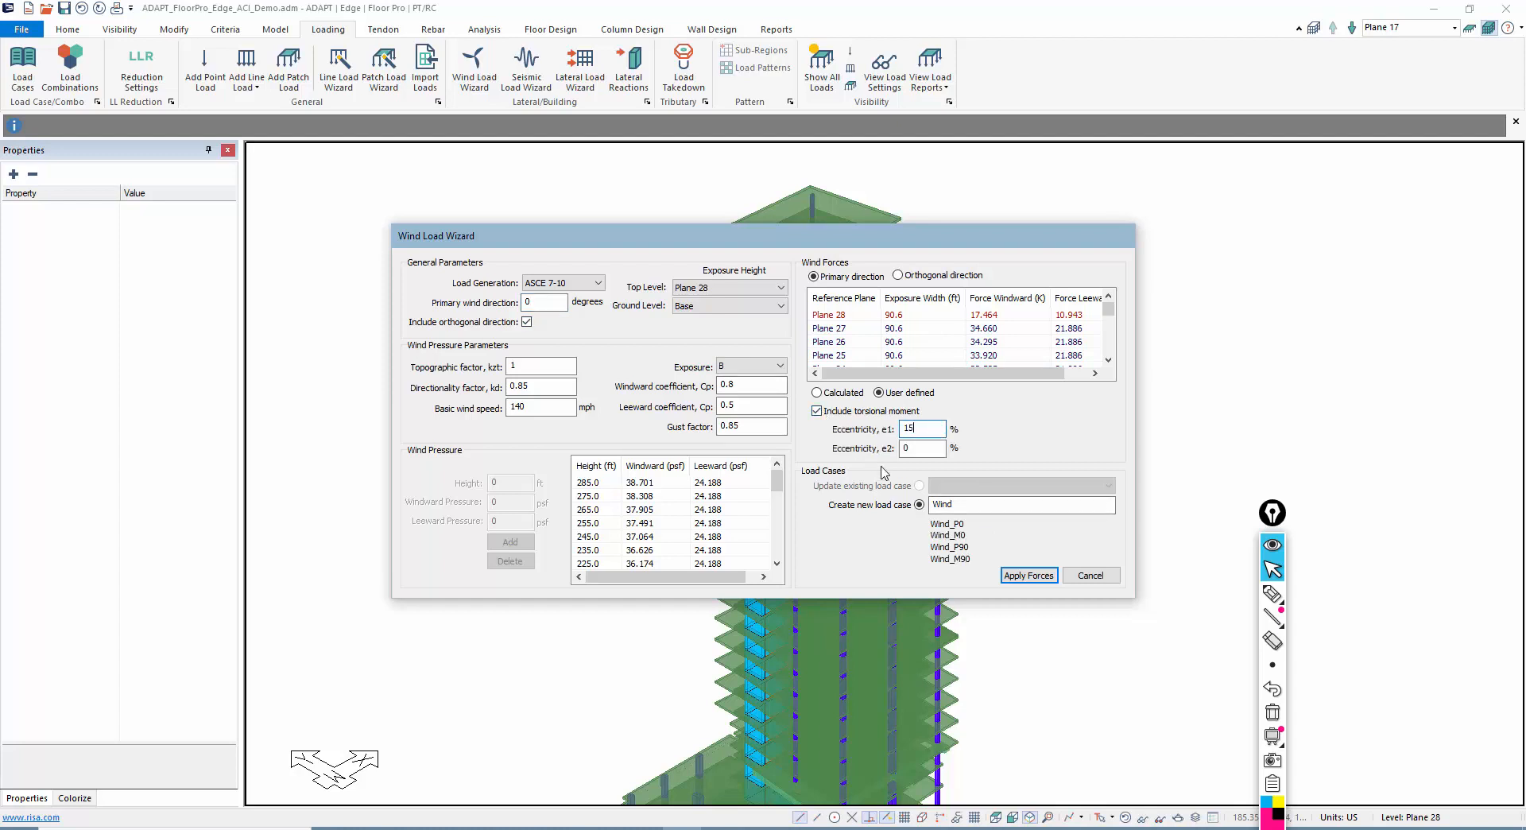
pyautogui.press('Tab')
pyautogui.write('15')
pyautogui.click(1033, 576)
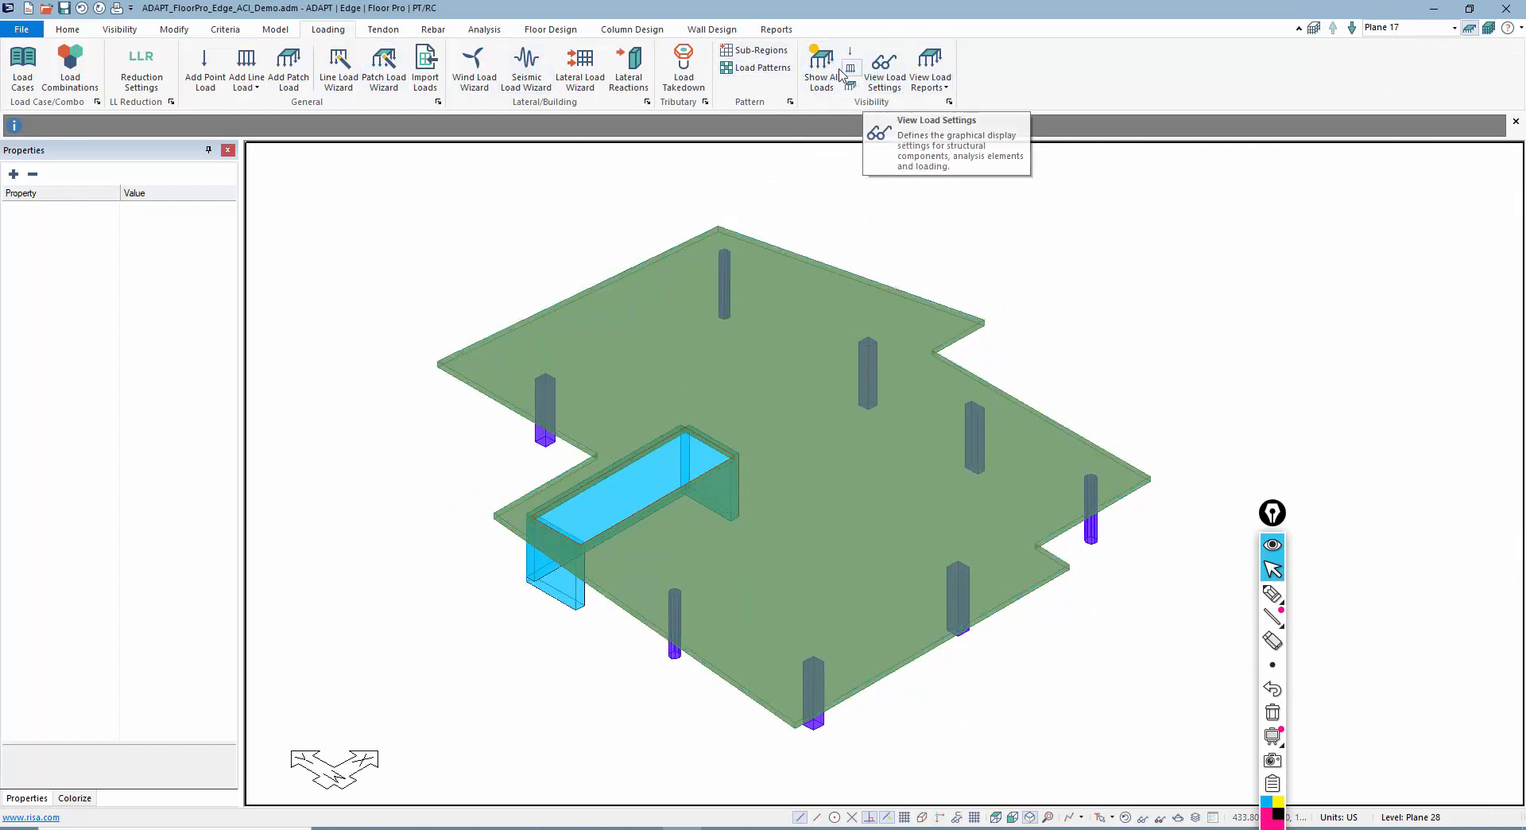
# - Display the line loads of the WIND_M0 load case on the top level slab
pyautogui.click(887, 71)
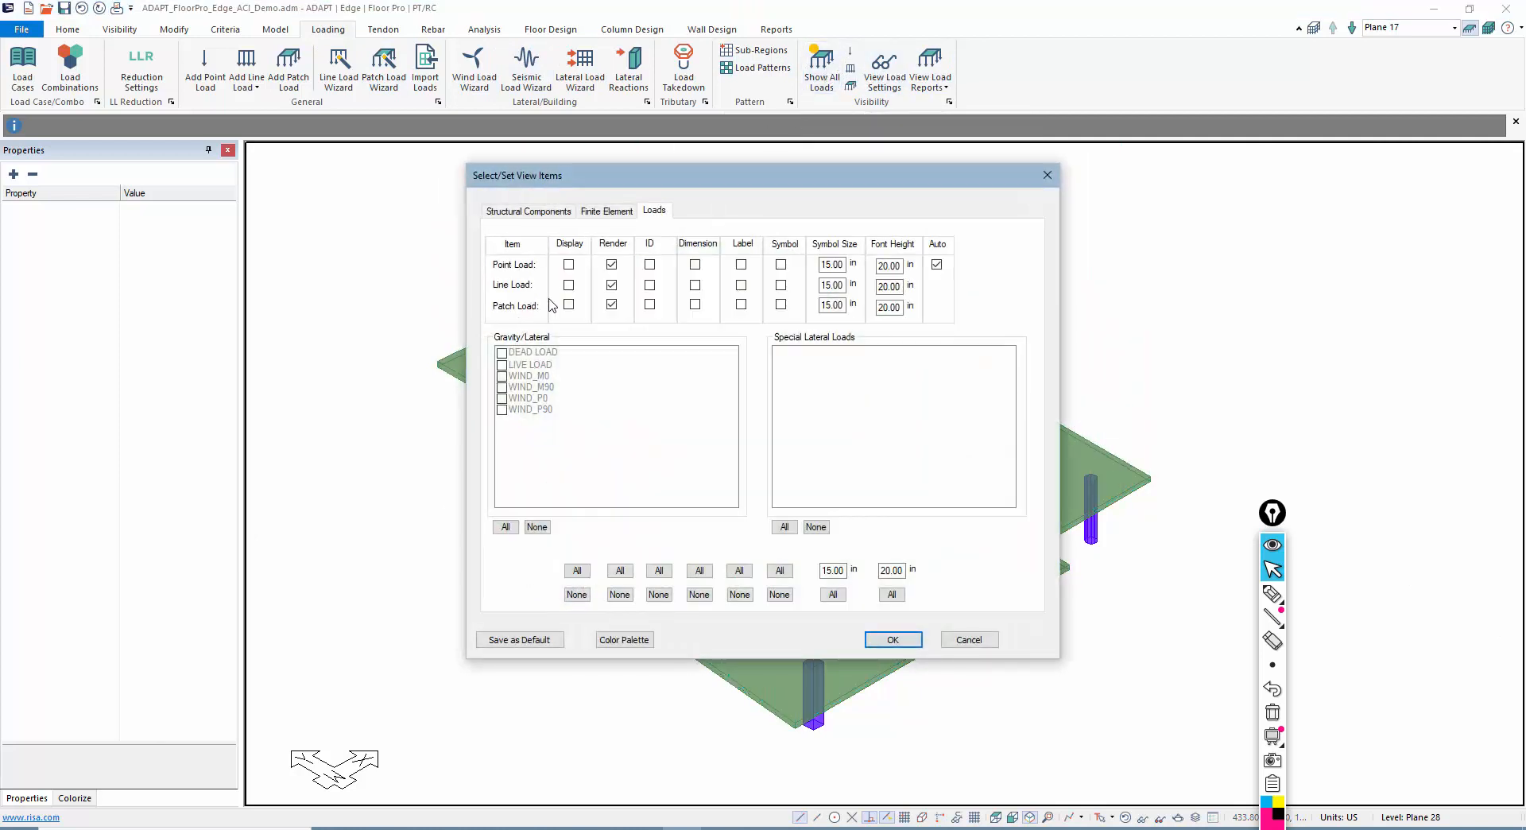
pyautogui.click(568, 285)
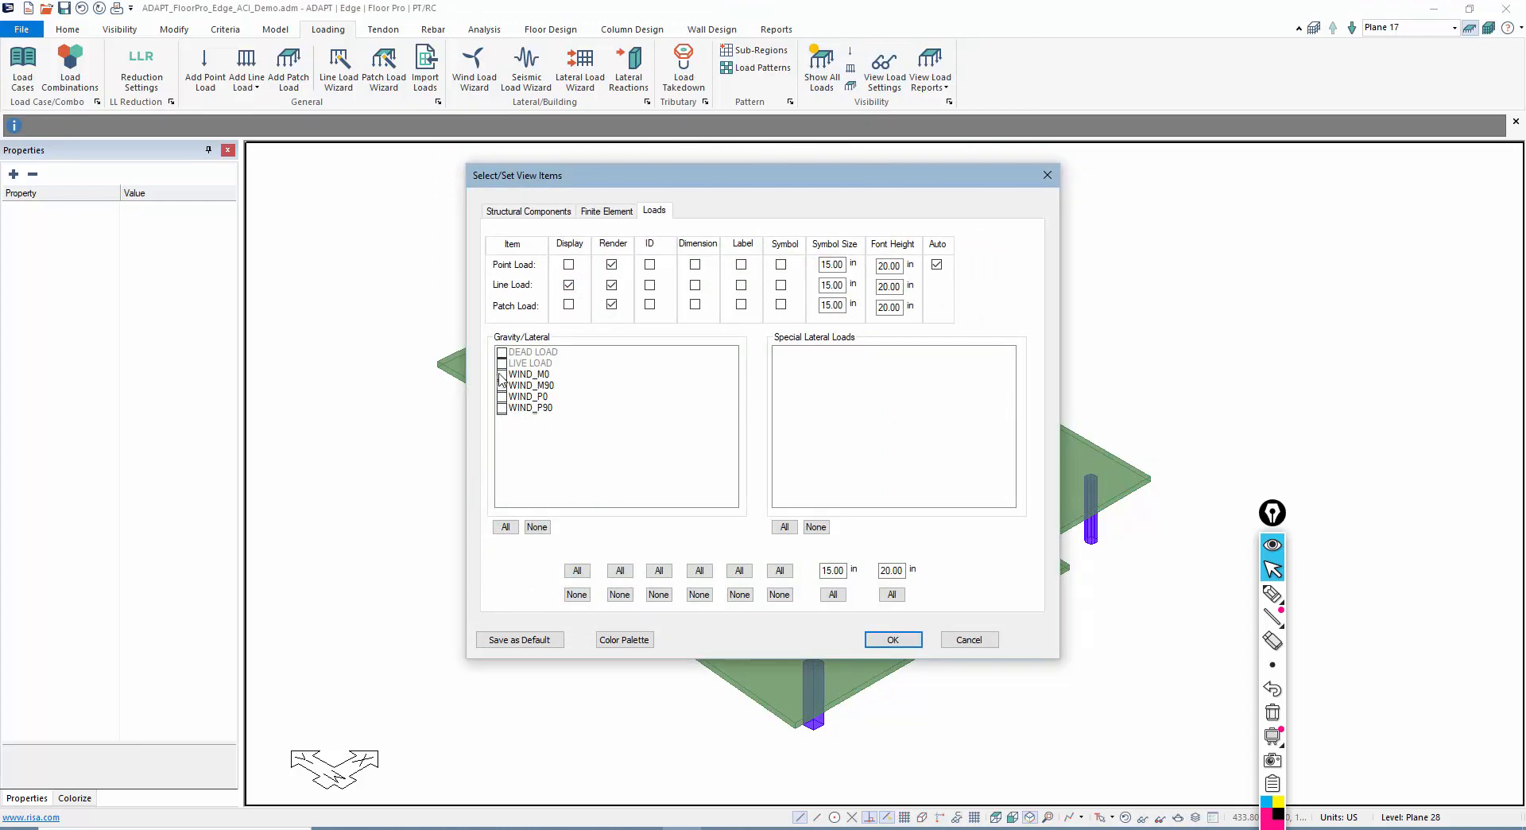
pyautogui.click(501, 375)
pyautogui.click(871, 640)
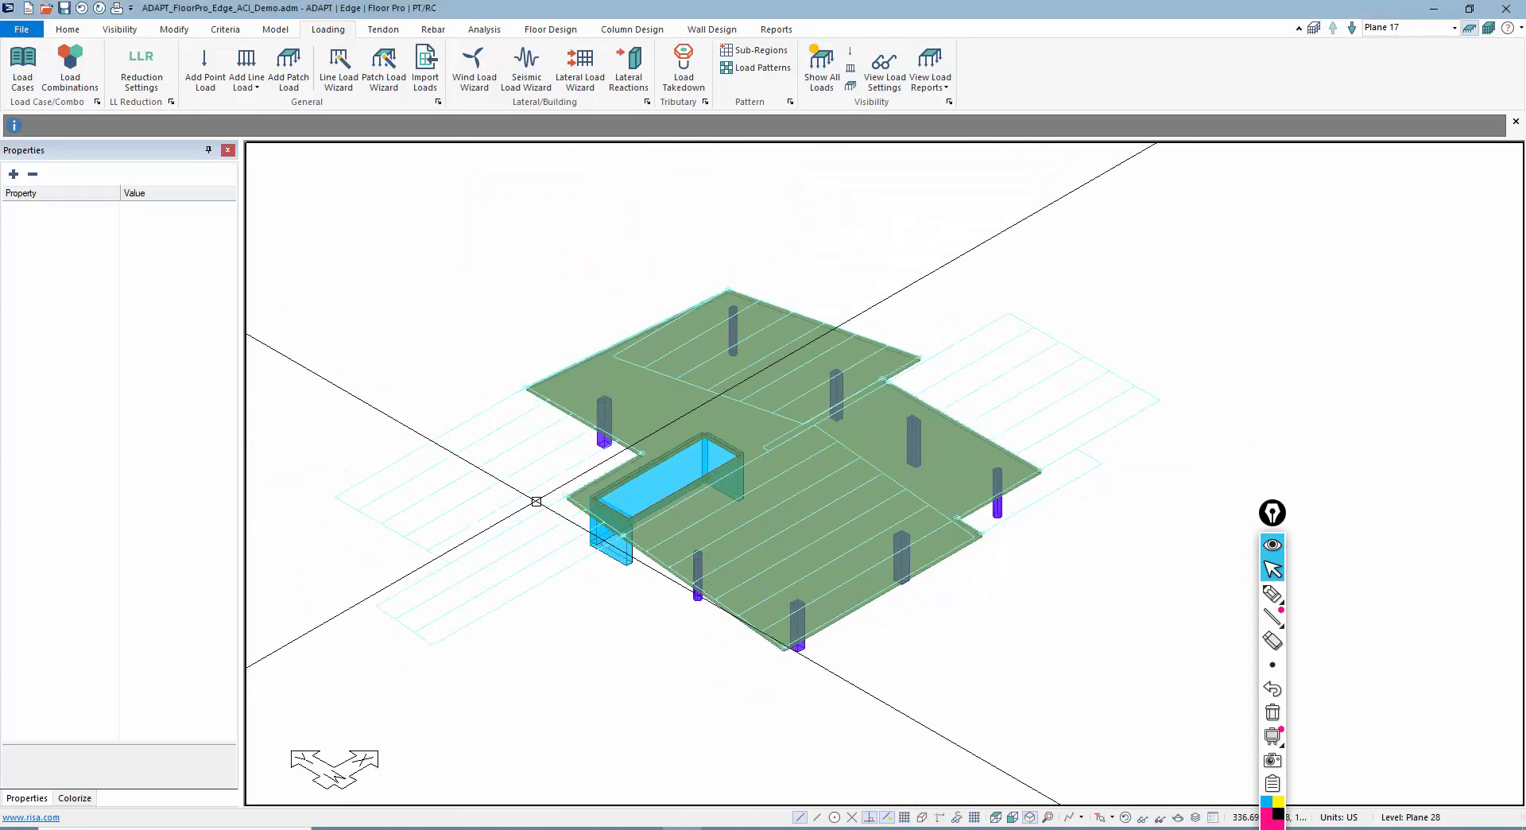
# - Inspect the load case and force components of three Wind_M0 line loads along the slab edges, and clear the selection
pyautogui.click(536, 501)
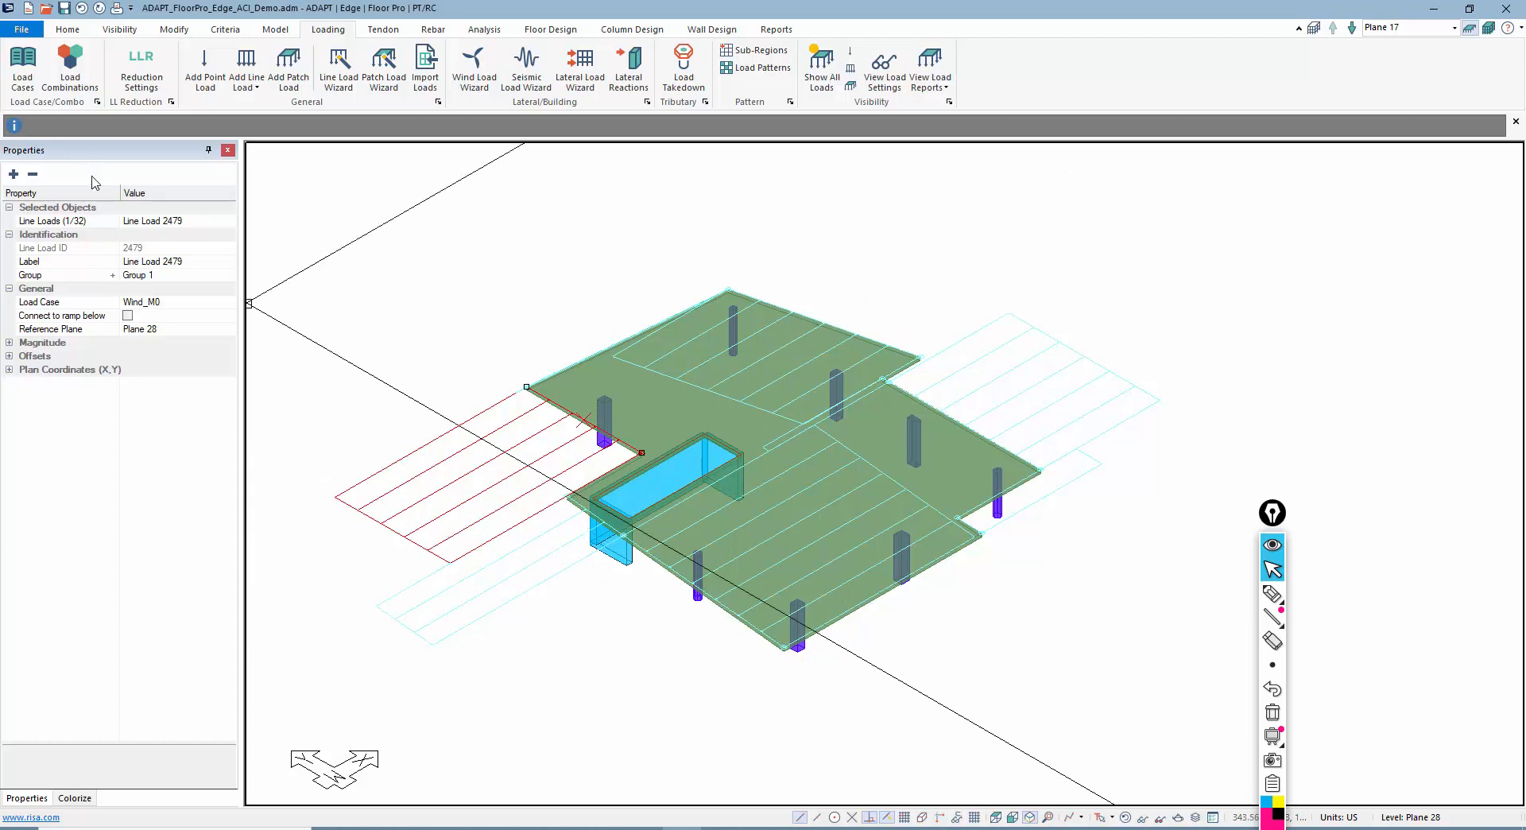
pyautogui.click(9, 341)
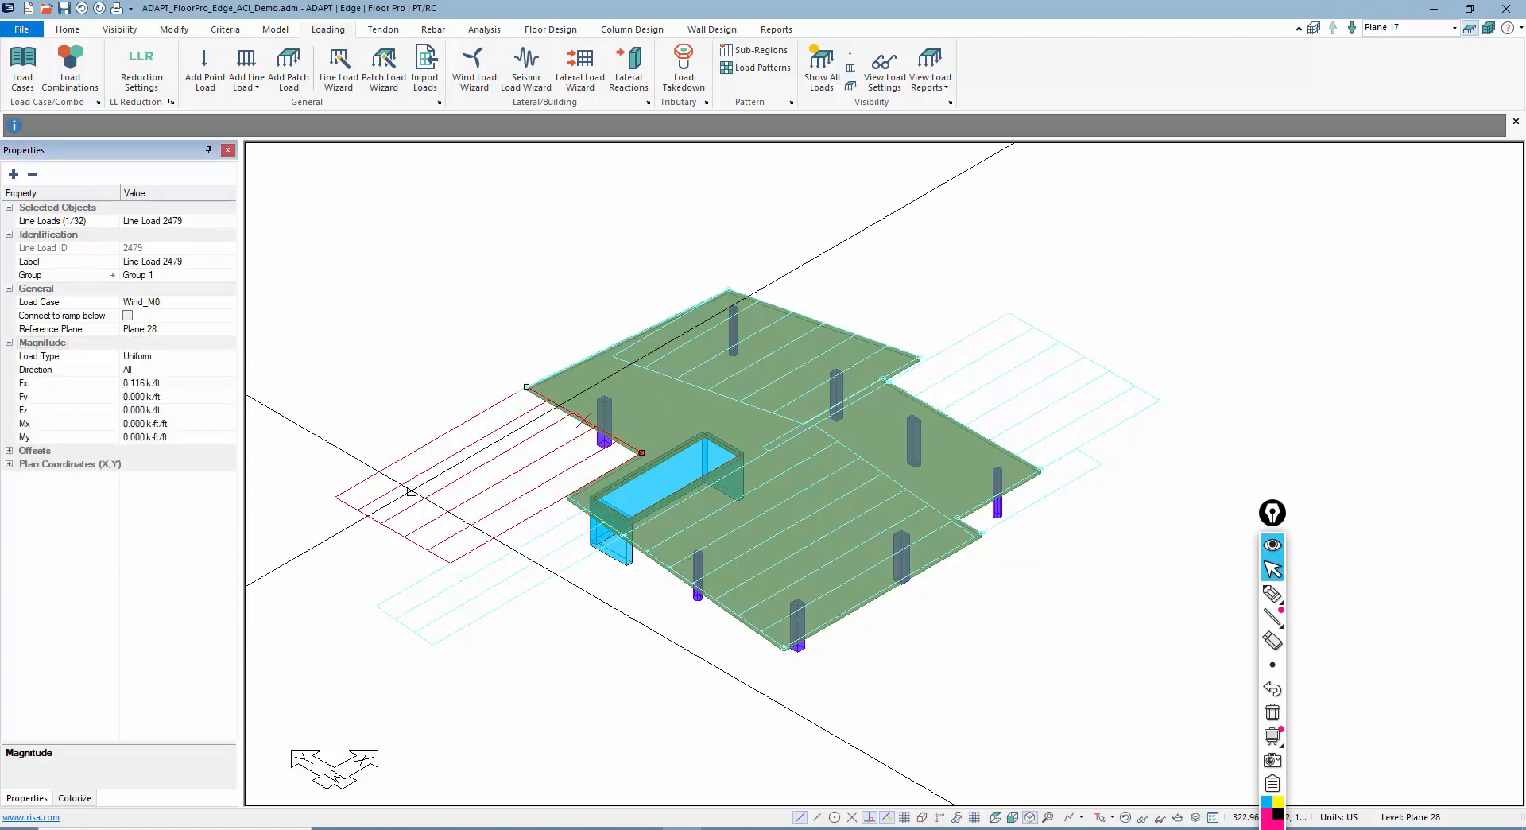
pyautogui.click(546, 533)
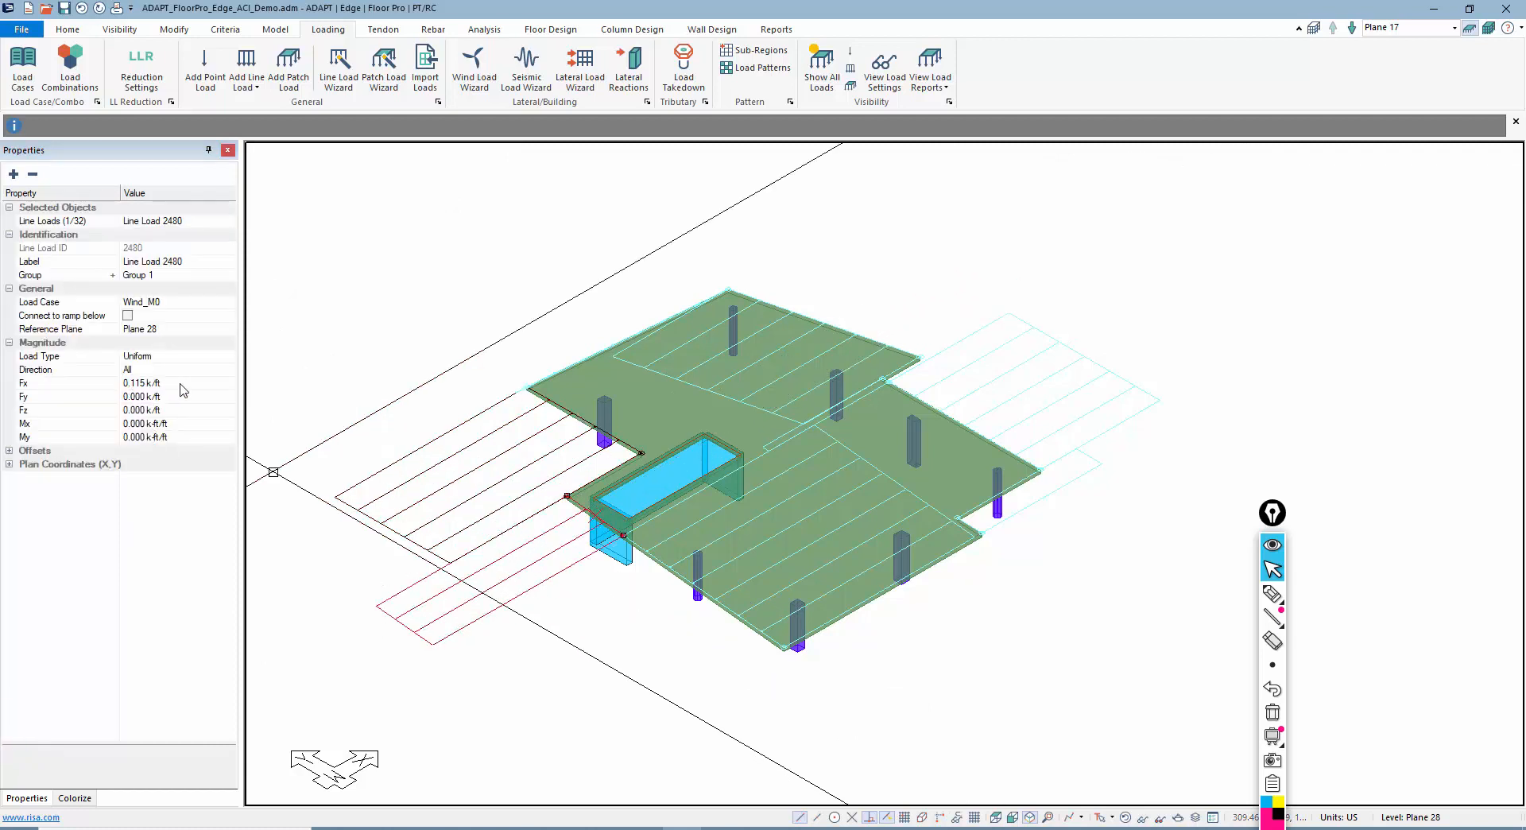
pyautogui.press('Escape')
pyautogui.click(681, 532)
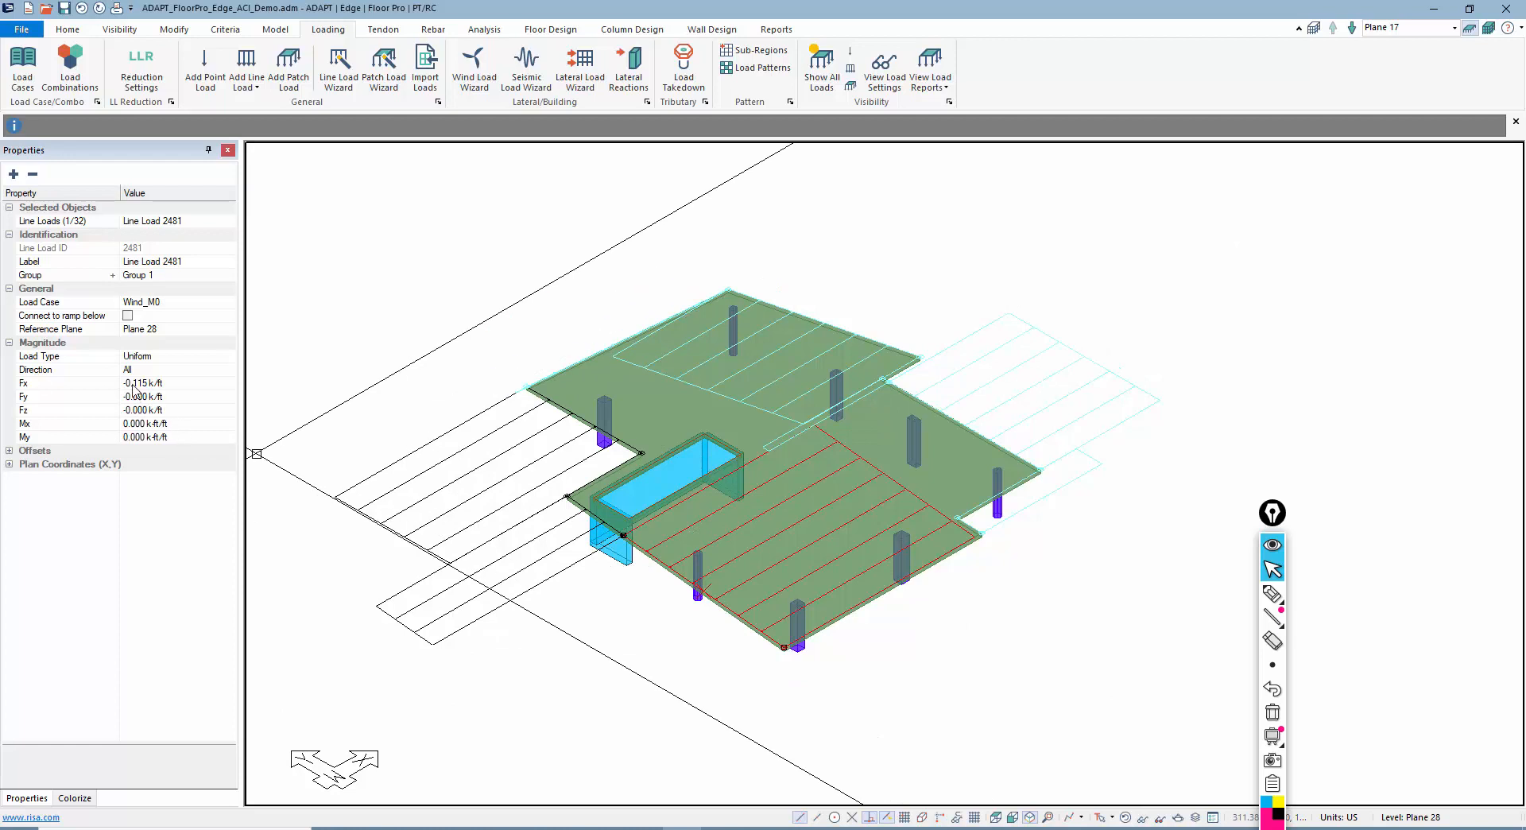
pyautogui.press('Escape')
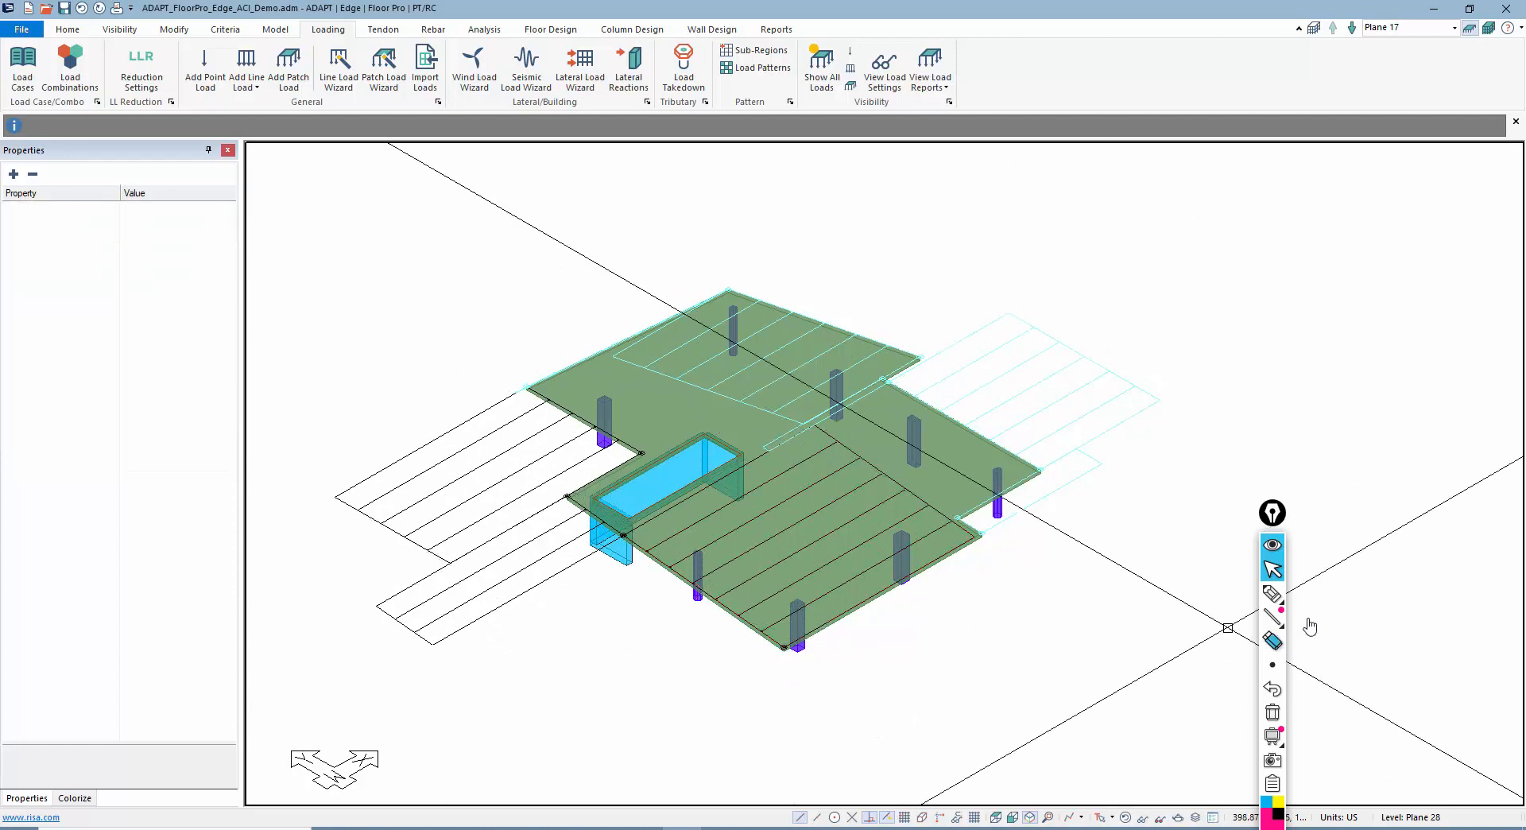
# - Sketch a curved counter-clockwise arrow over the middle of the slab to mark the torsional moment's direction
pyautogui.click(1273, 594)
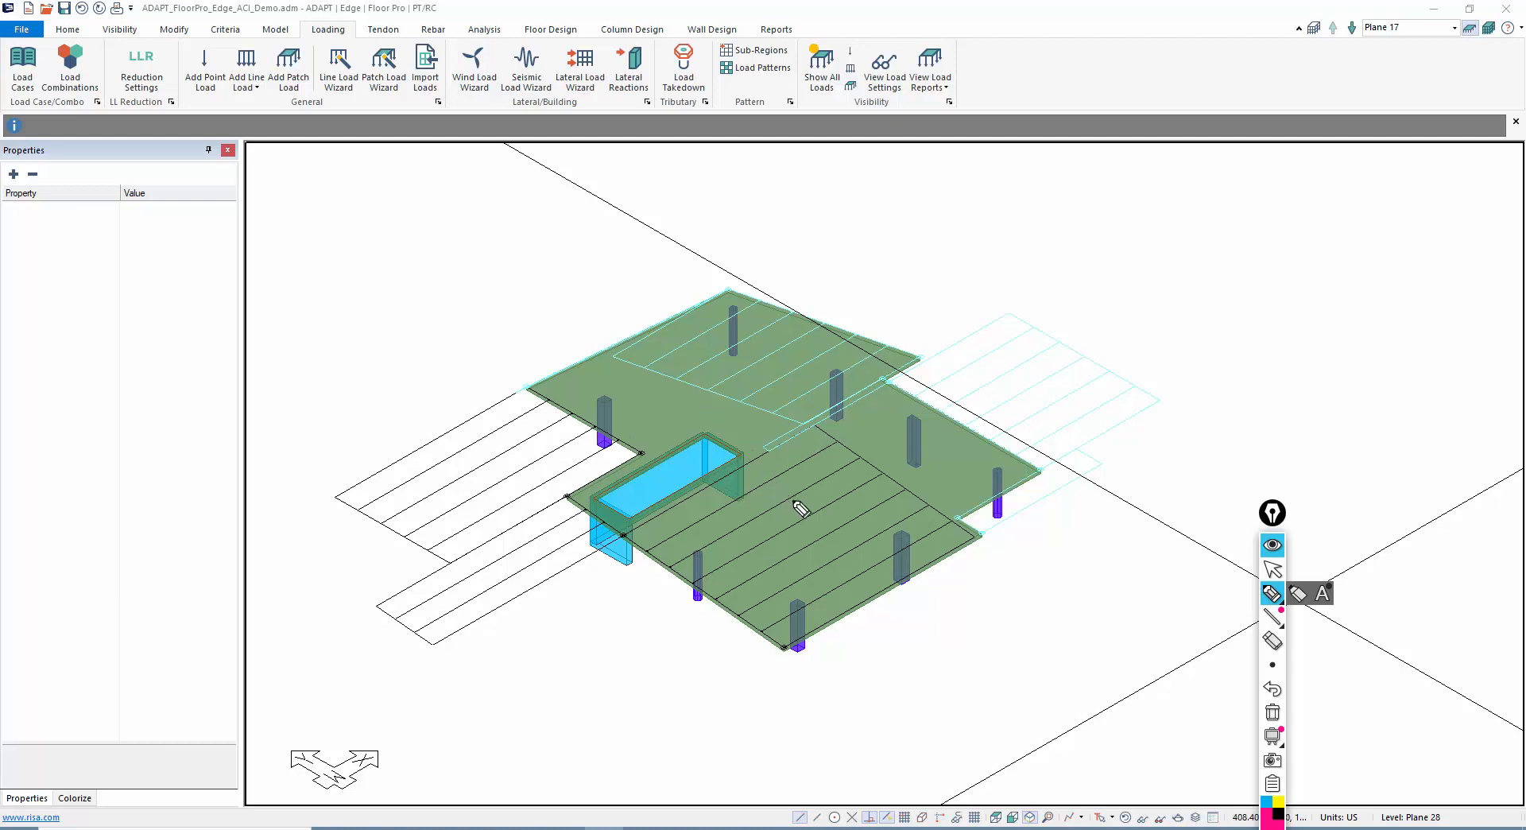
pyautogui.moveTo(791, 500)
pyautogui.mouseDown()
pyautogui.moveTo(781, 425)
pyautogui.moveTo(769, 429)
pyautogui.mouseUp()
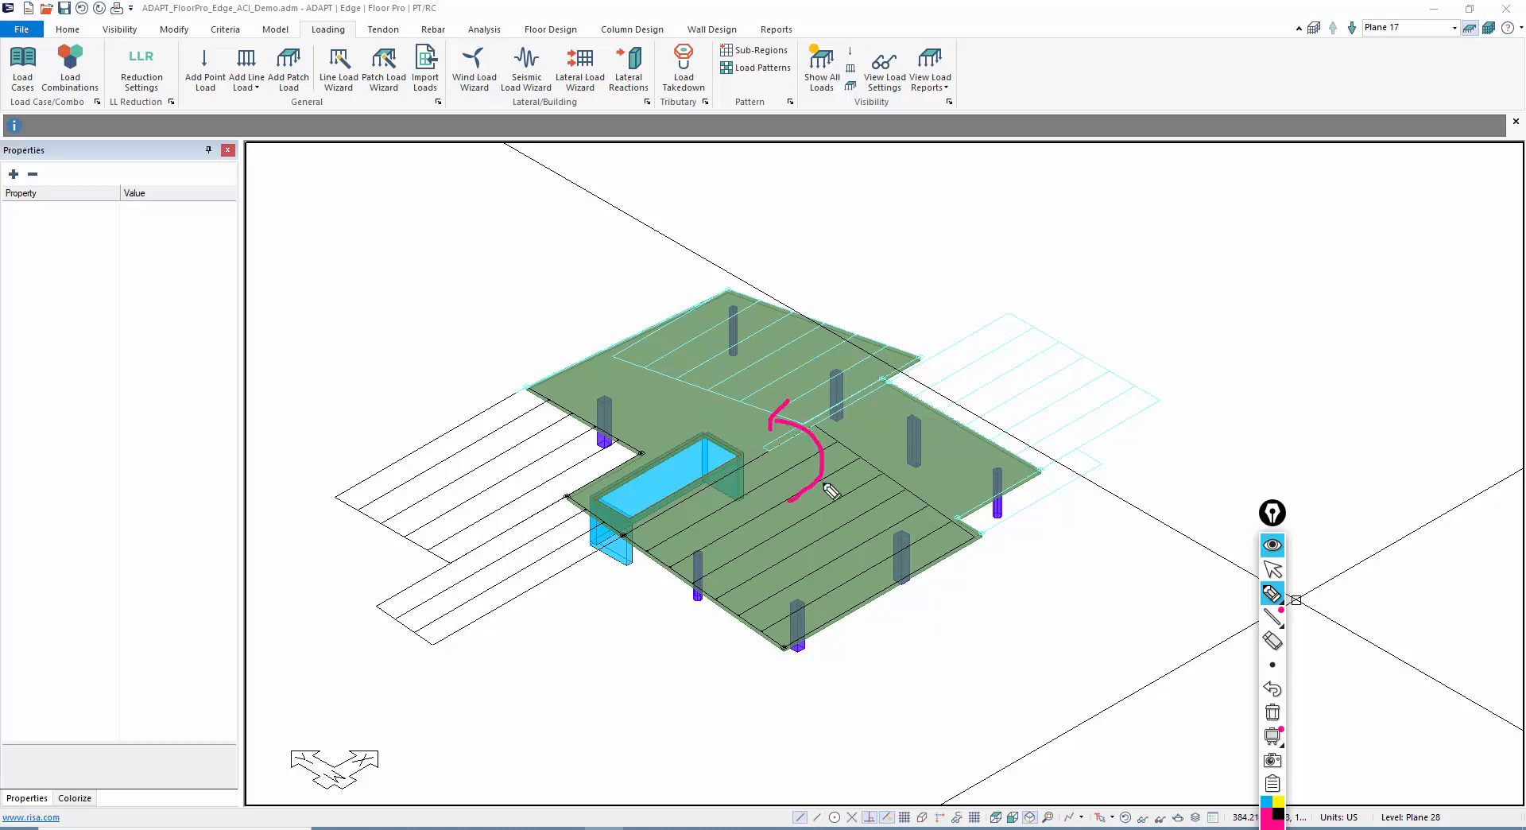
pyautogui.click(1272, 569)
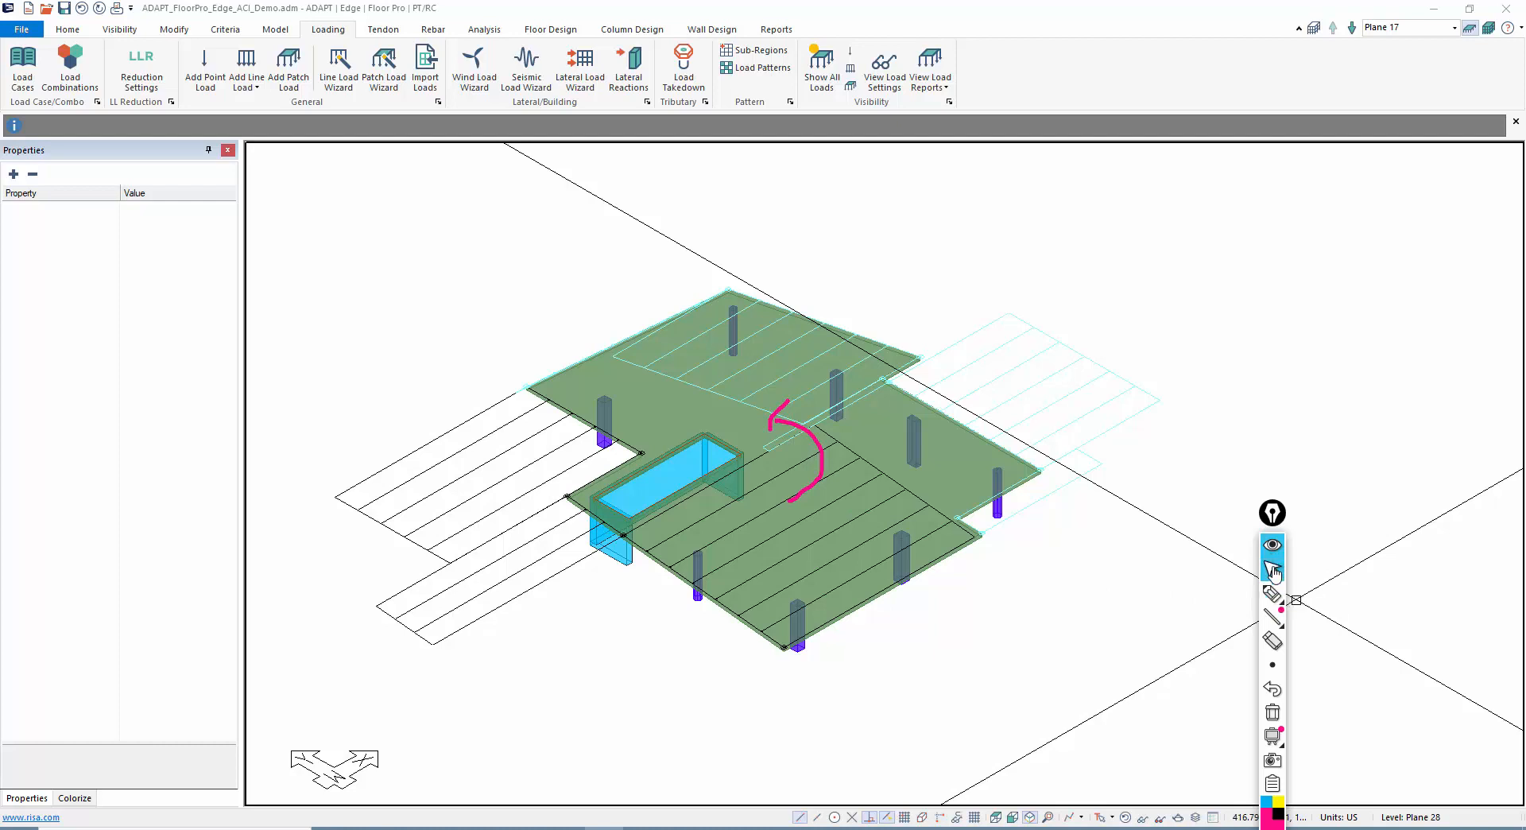
# - Erase the sketched torsional moment arrow from the slab
pyautogui.click(1272, 712)
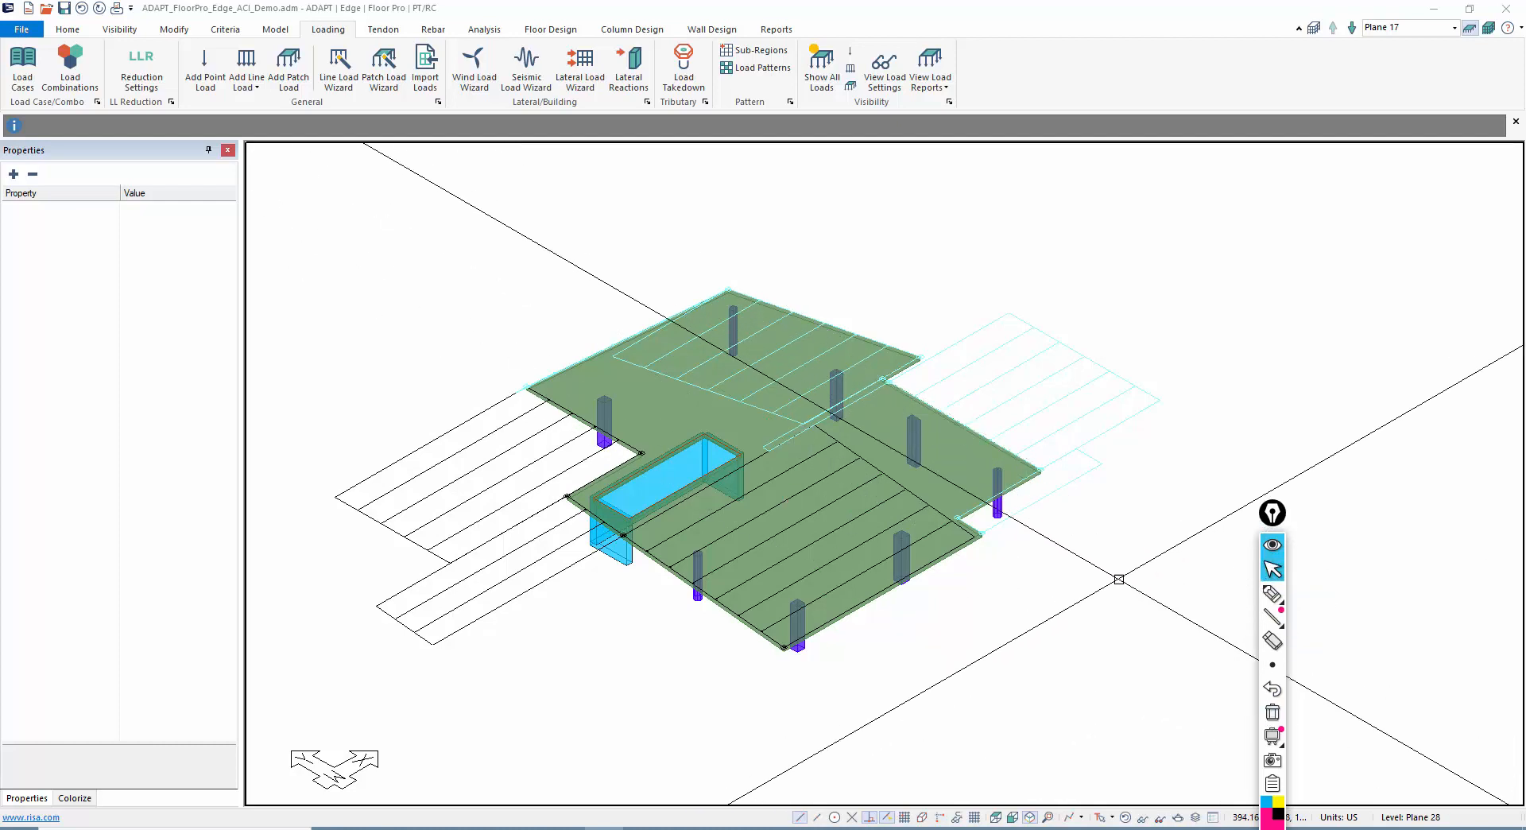
pyautogui.scroll(-1, 909, 586)
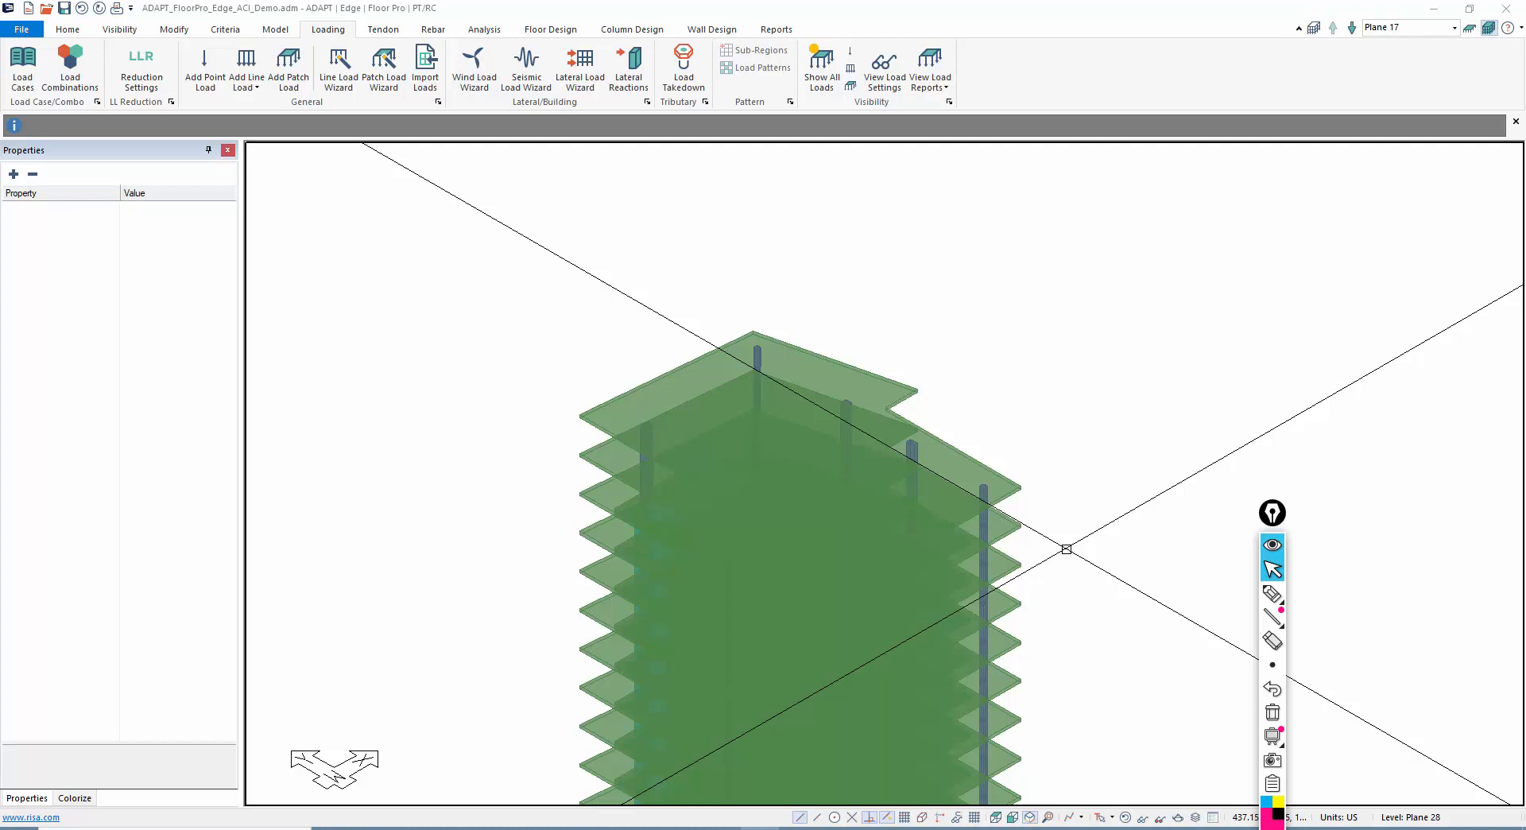
# - Delete the duplicate strength combinations and the seismic and P-Delta combinations from the load combinations, and accept the changes
pyautogui.click(77, 72)
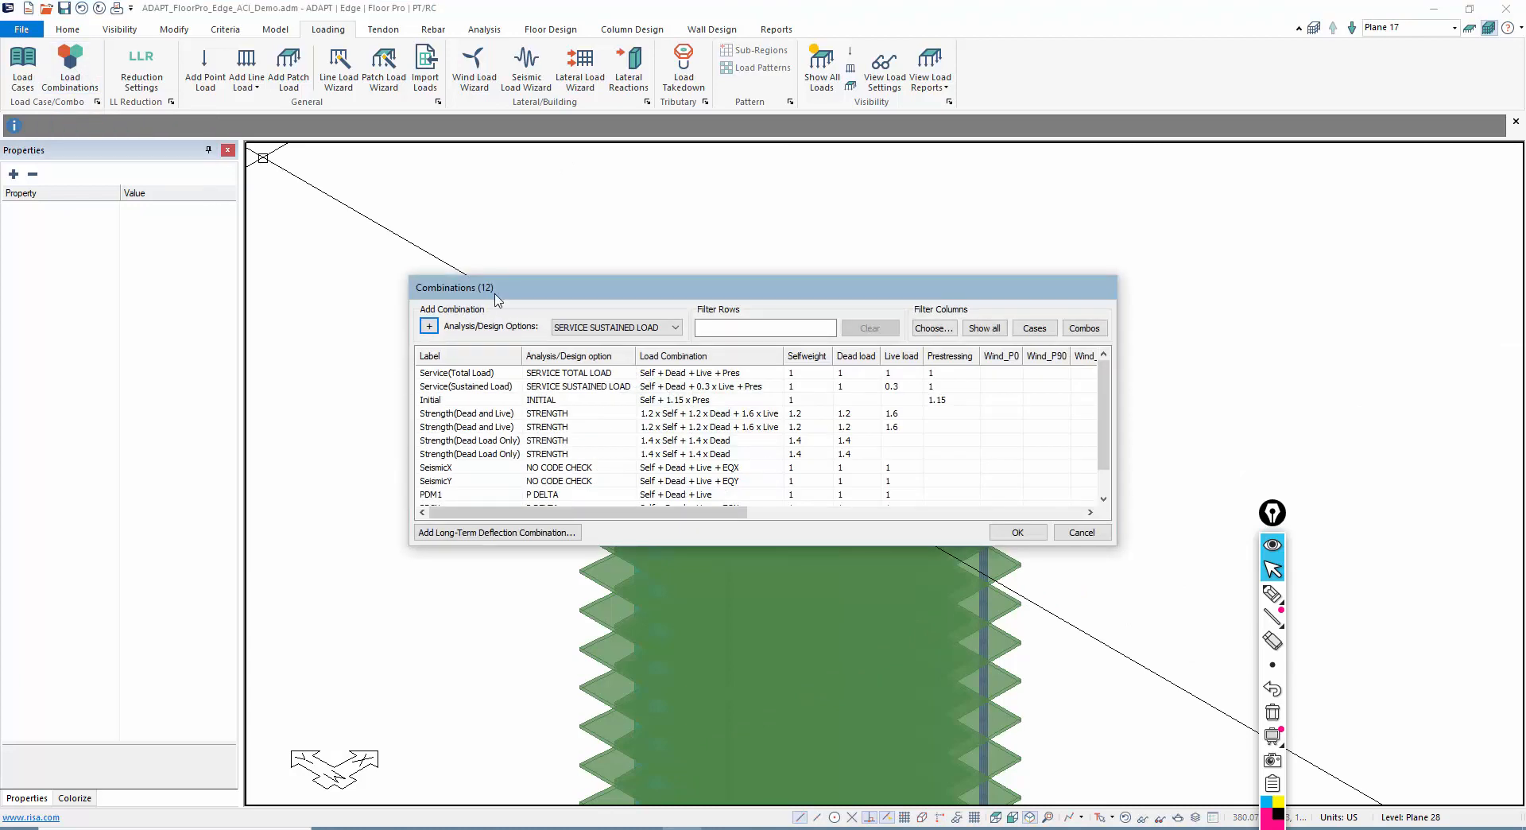
pyautogui.moveTo(544, 294); pyautogui.dragTo(469, 220)
pyautogui.moveTo(1040, 473); pyautogui.dragTo(1291, 739)
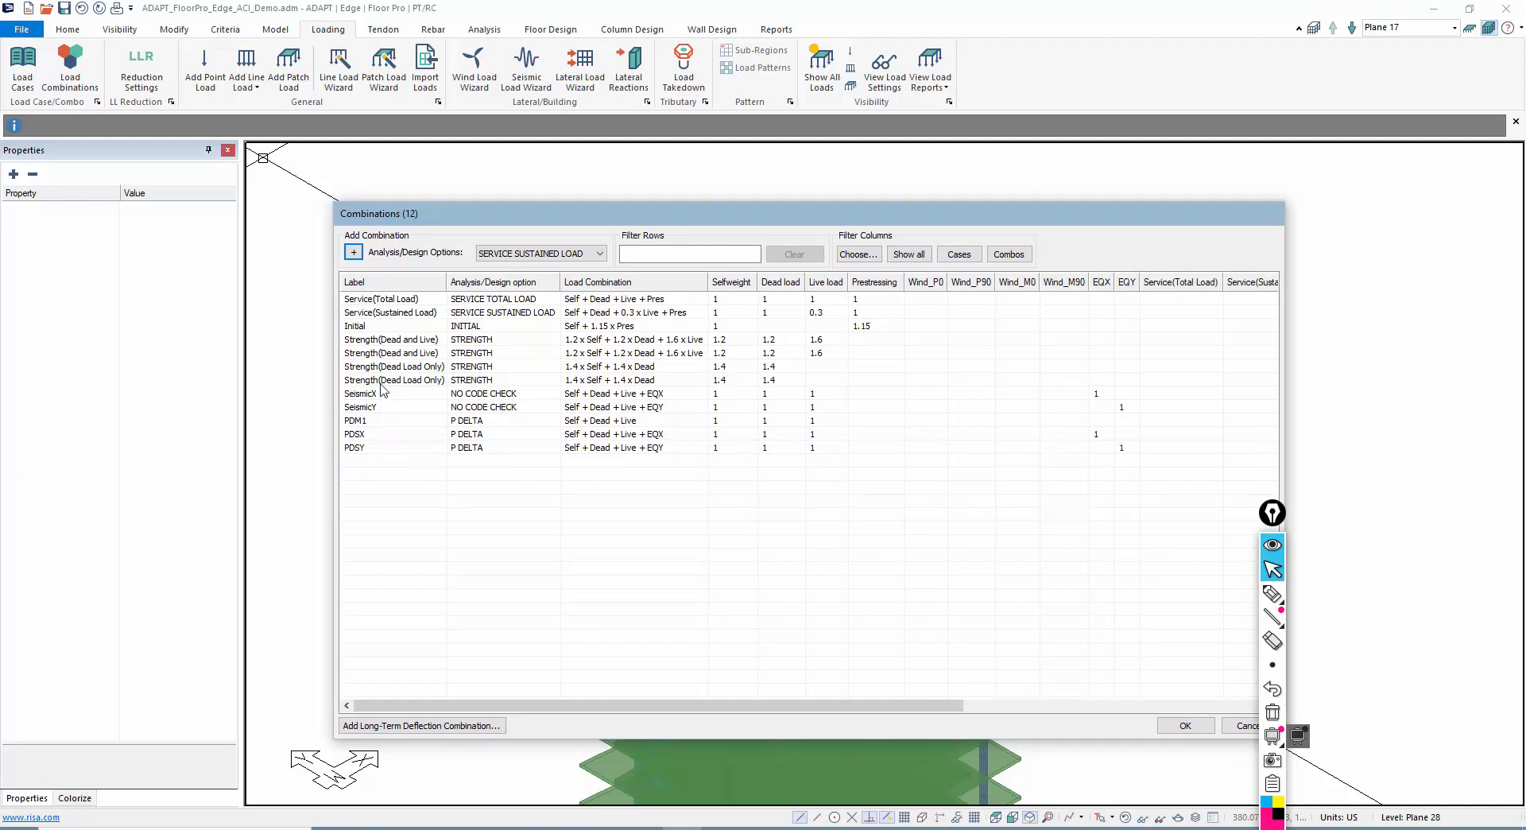
pyautogui.click(367, 327)
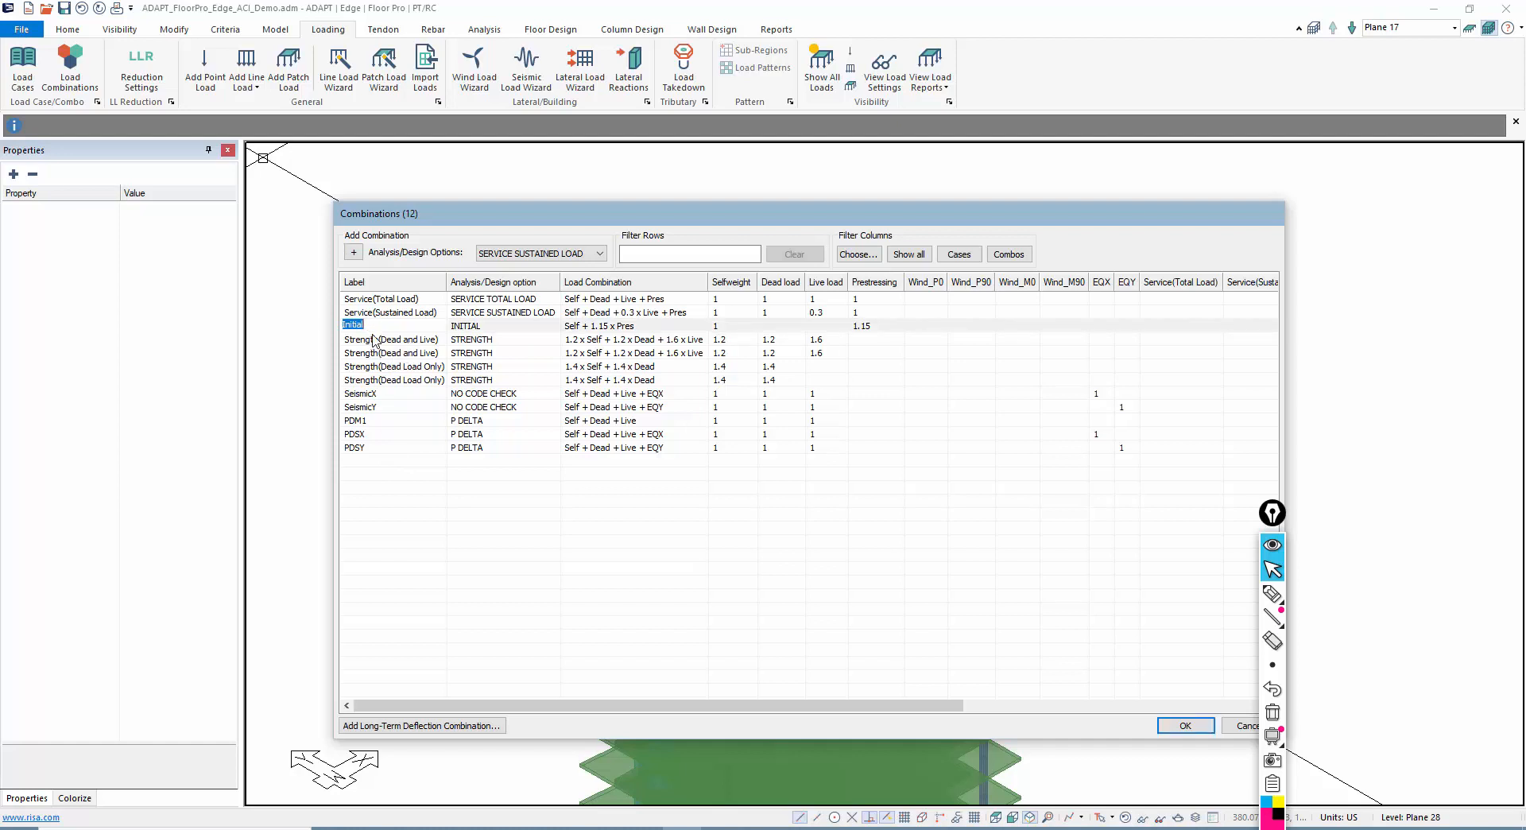
pyautogui.click(372, 340)
pyautogui.click(377, 366)
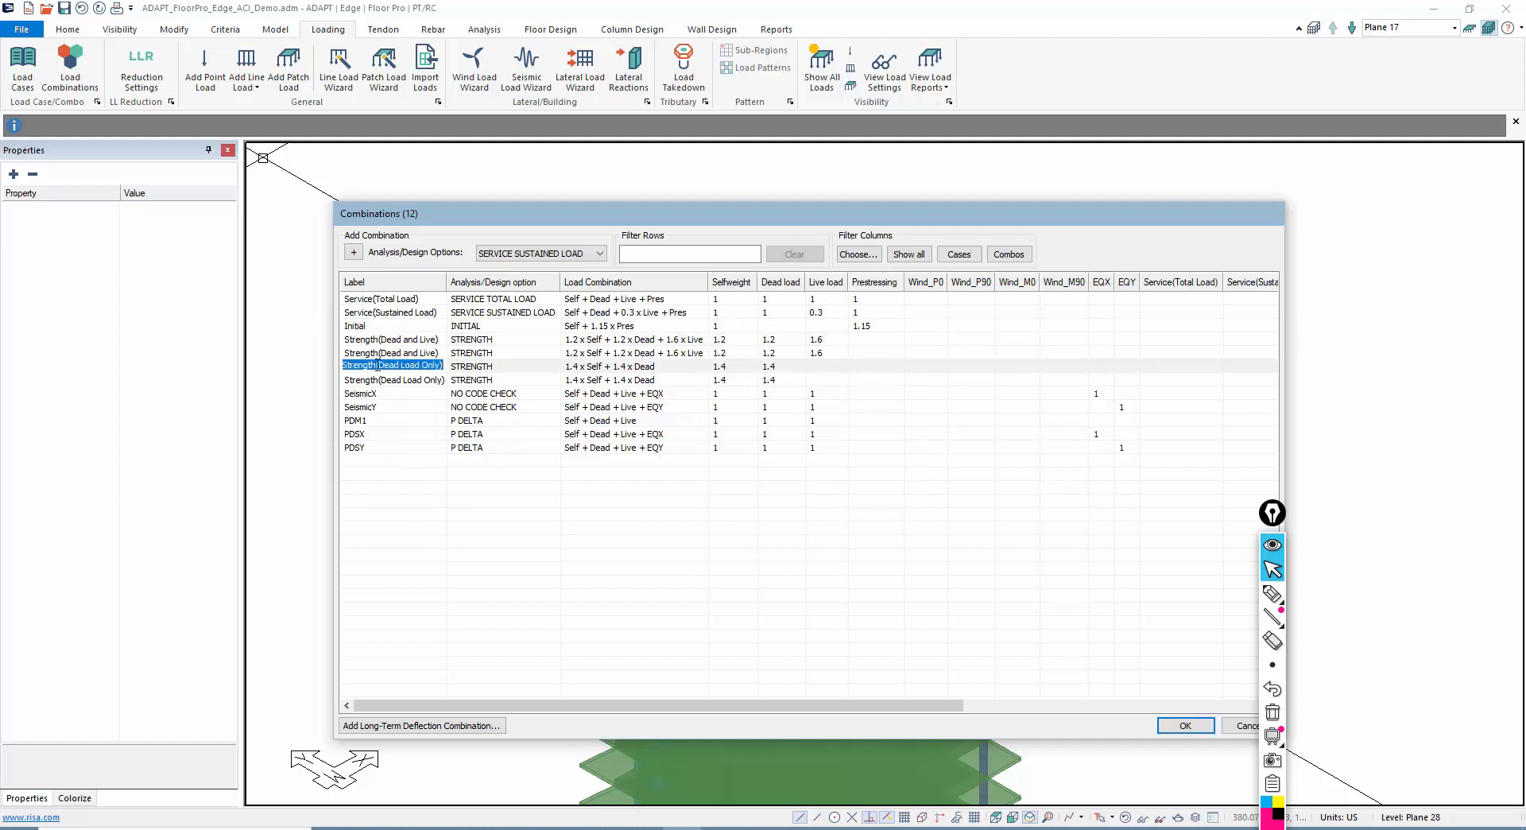
pyautogui.moveTo(380, 355); pyautogui.dragTo(409, 481)
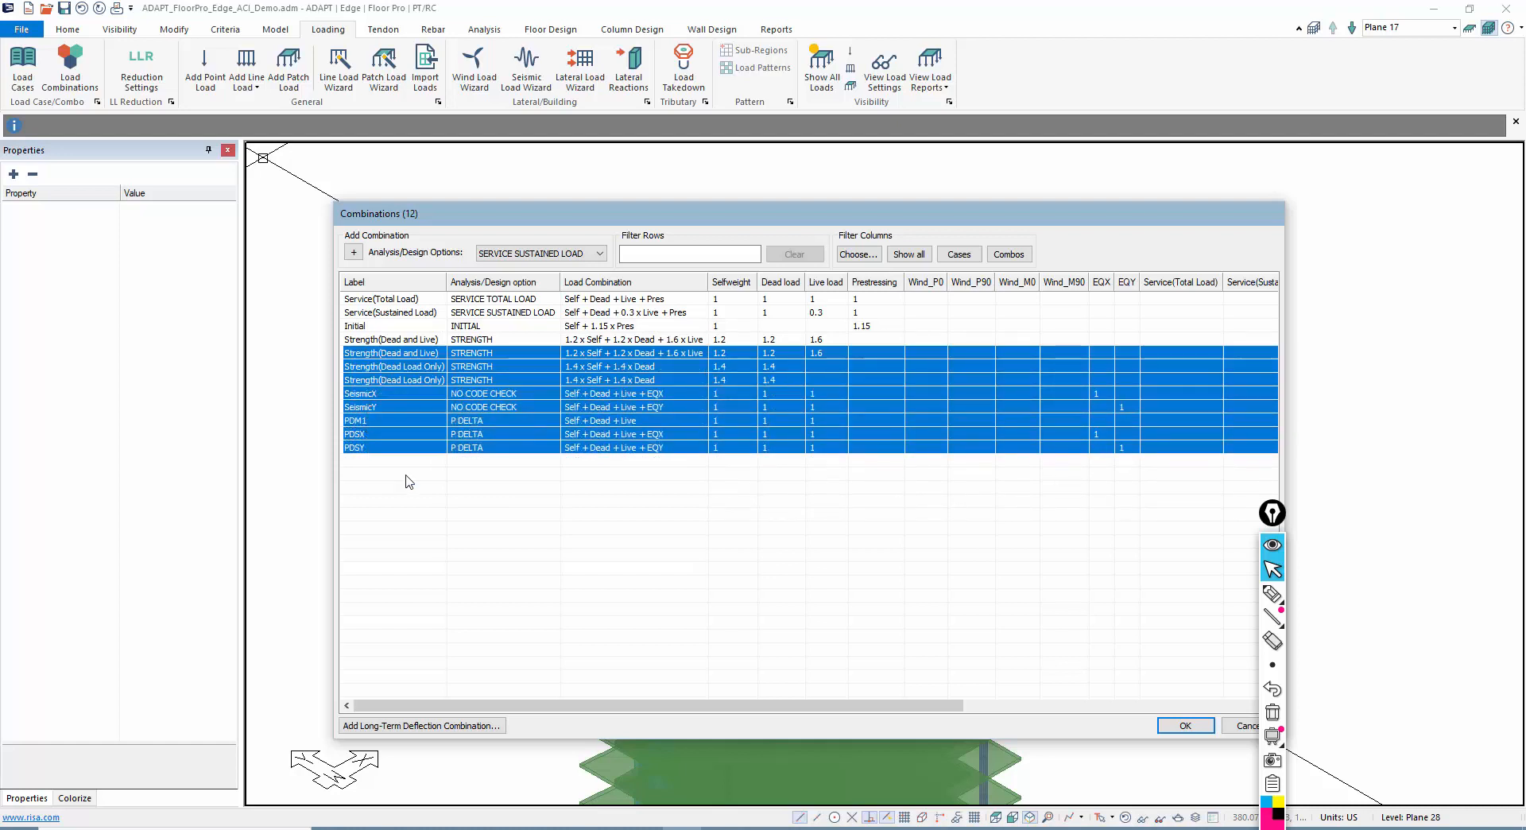
pyautogui.press('Delete')
pyautogui.click(1185, 724)
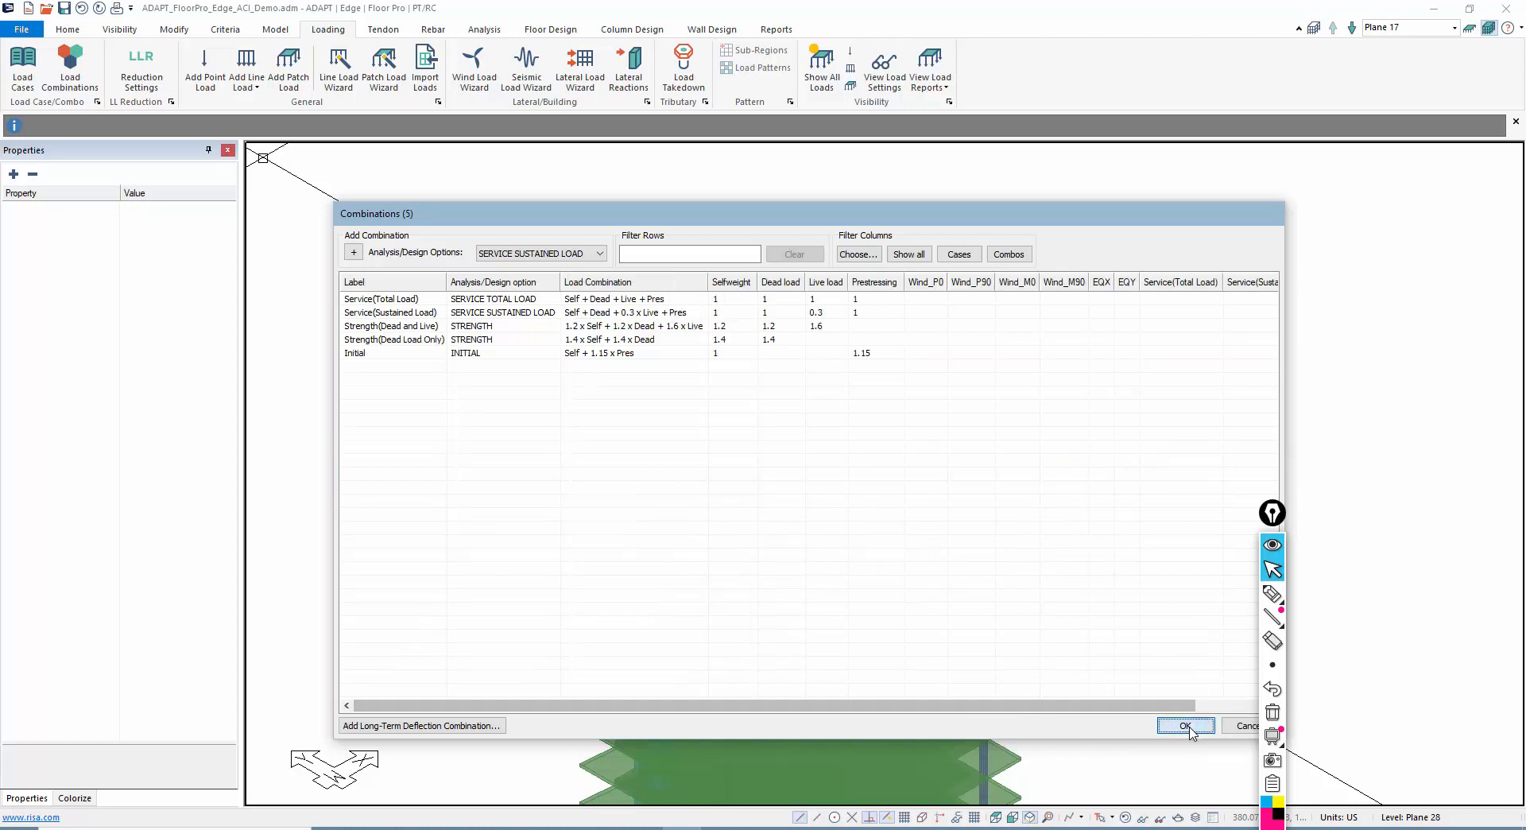
# - Save a copy of the model as ADAPT_FloorPro_Edge_ACI_Demo_Wind.adm in the RISA LLs folder
pyautogui.click(28, 27)
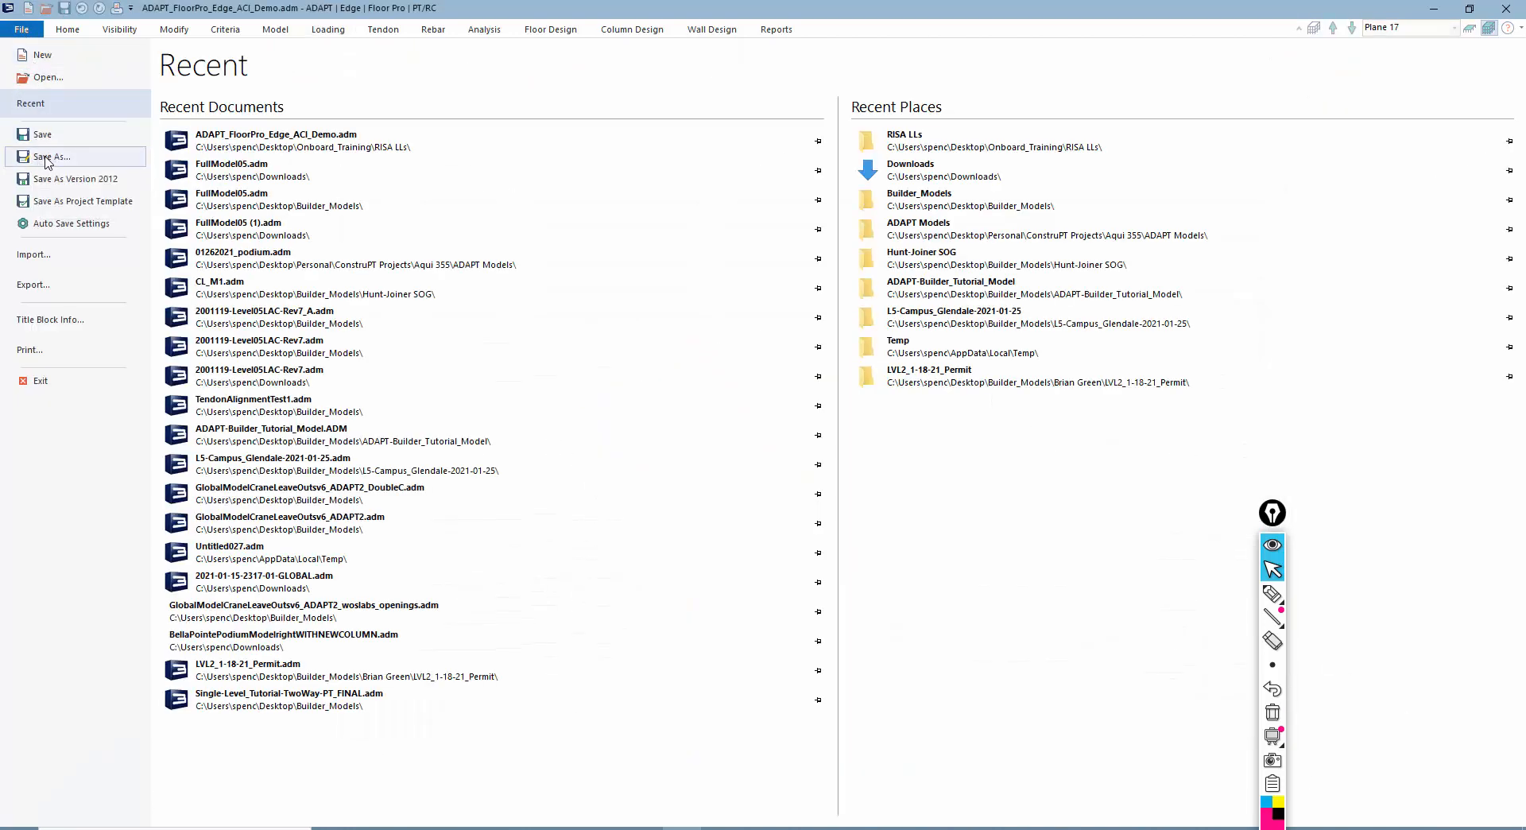
pyautogui.click(46, 162)
pyautogui.press('Left')
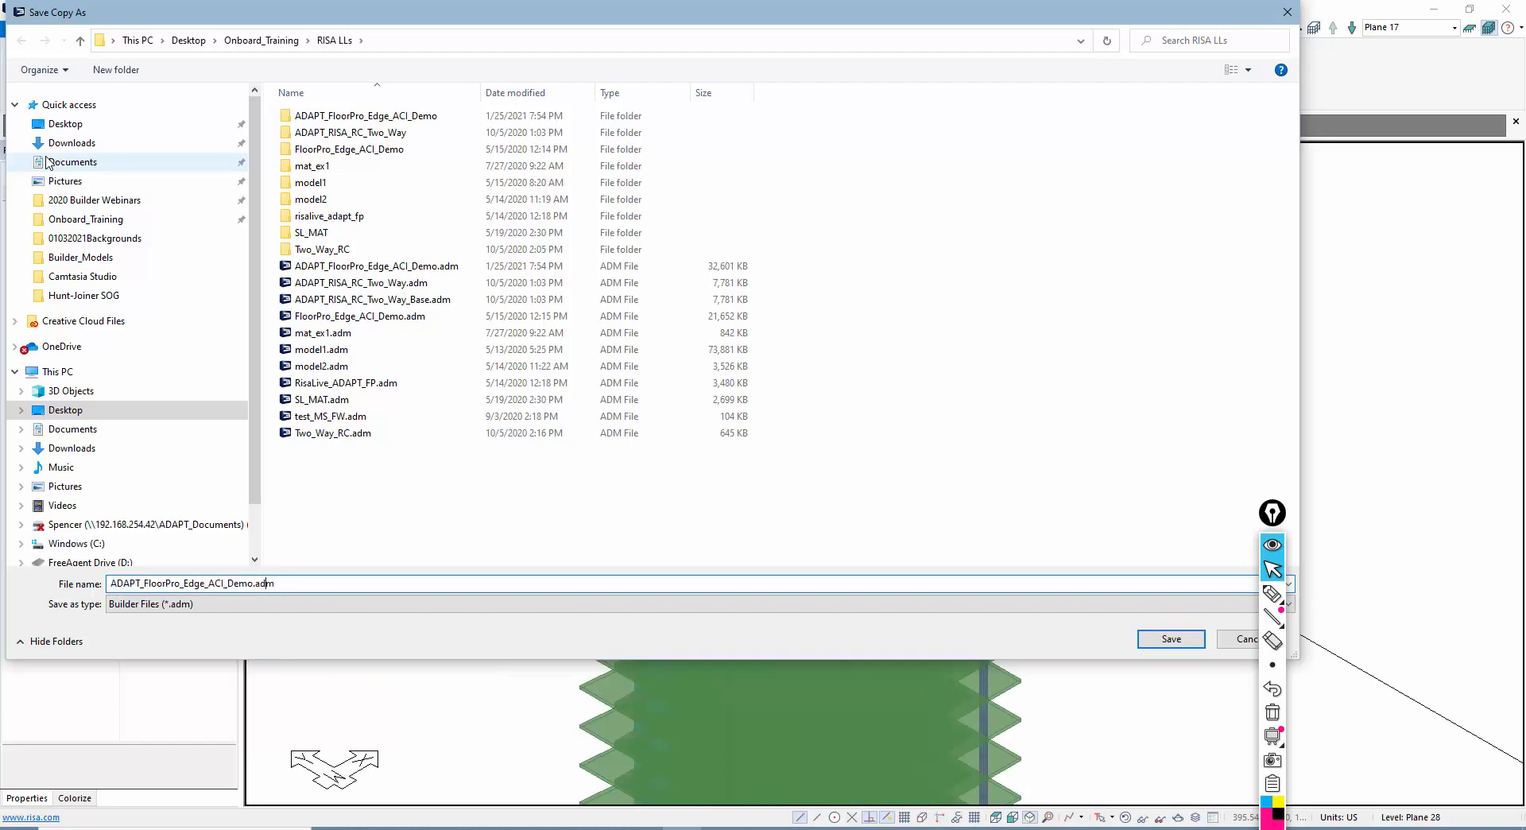
pyautogui.write('_Wind')
pyautogui.press('Return')
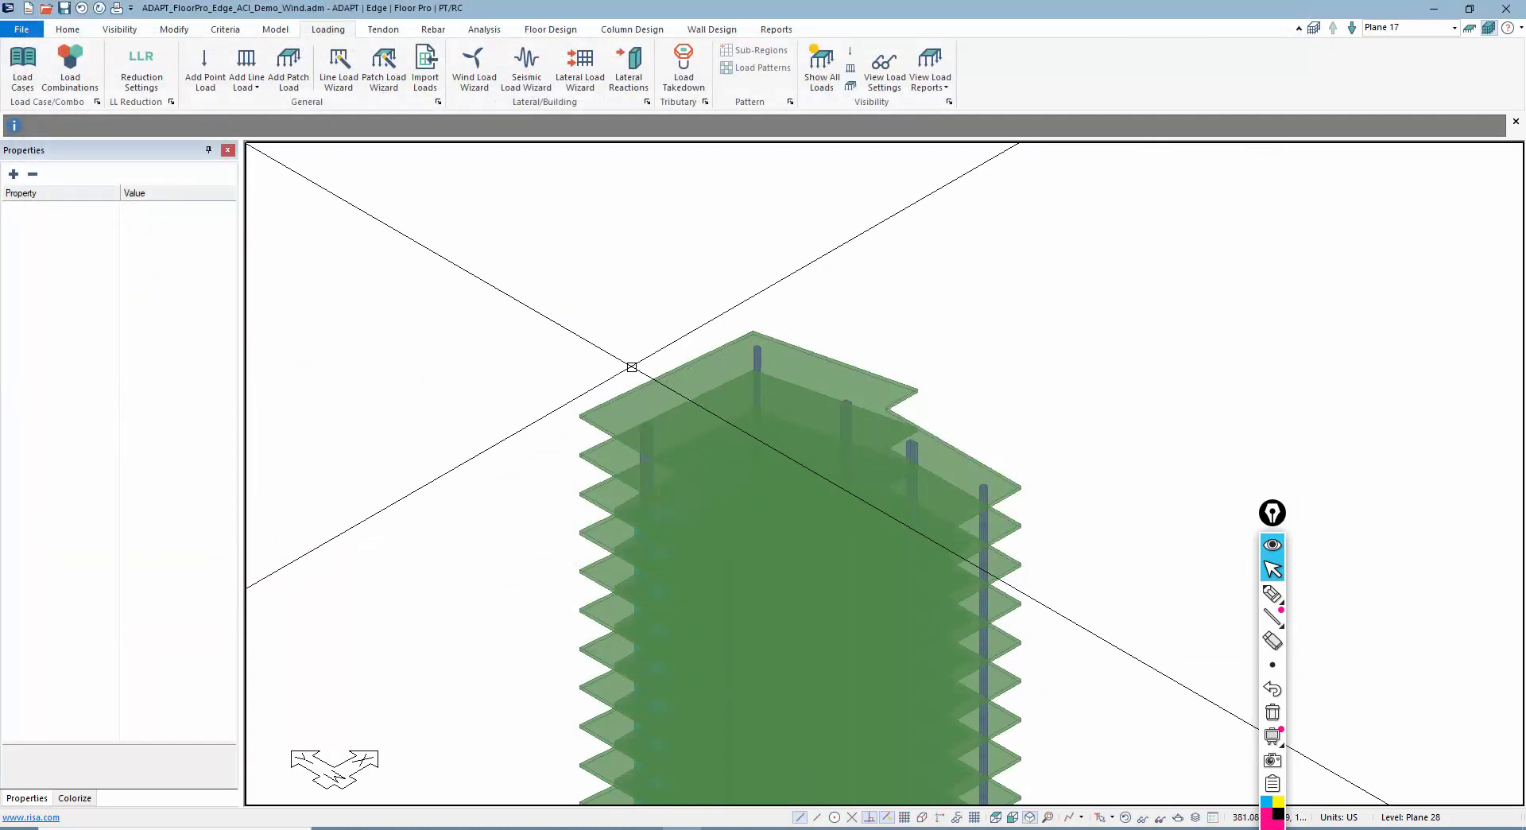
# - Reopen the load combinations in an enlarged window and show only the load case columns
pyautogui.click(69, 68)
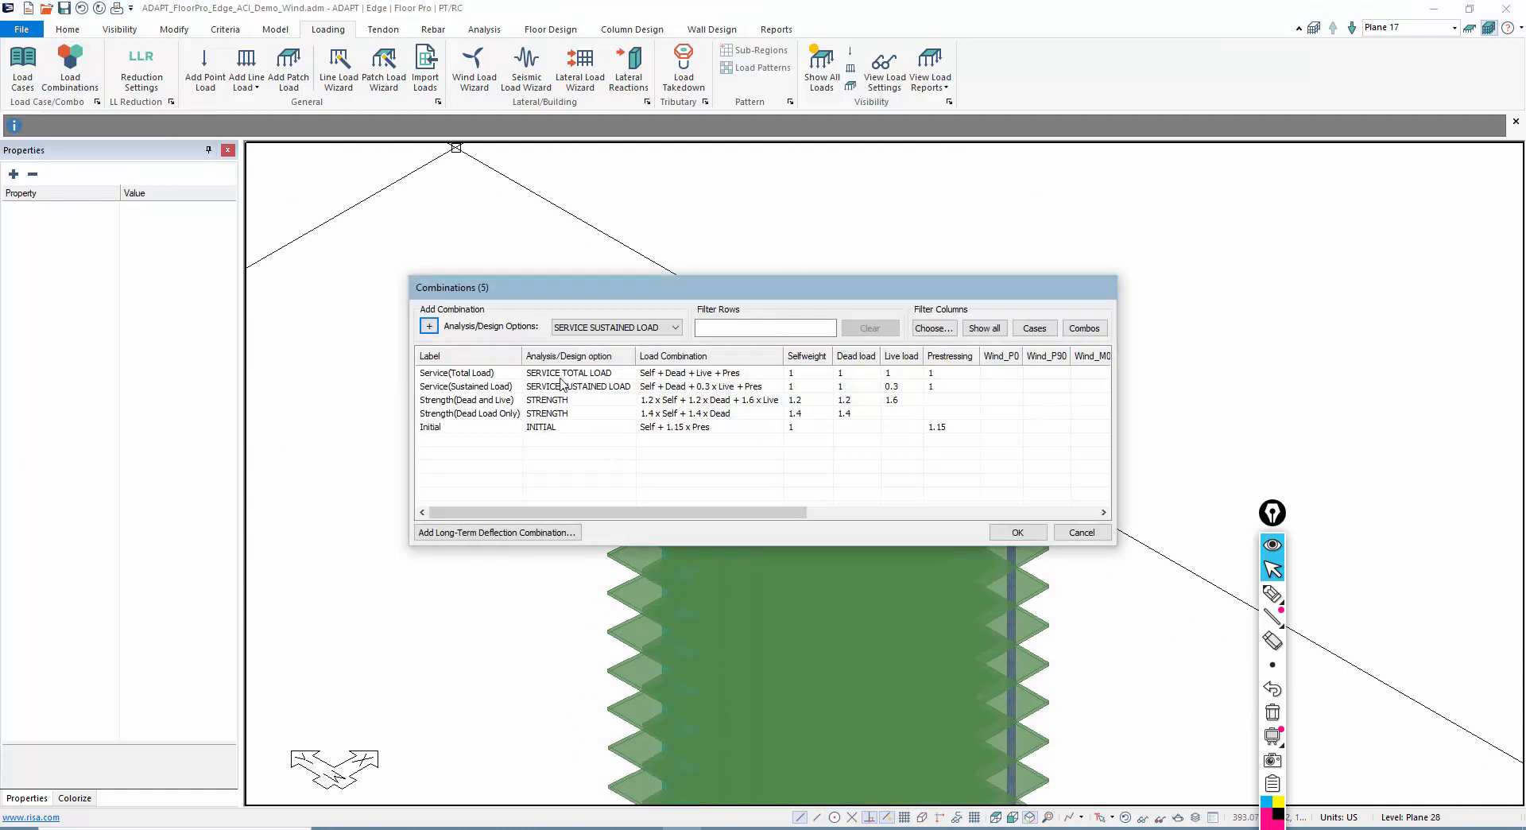
pyautogui.moveTo(576, 288); pyautogui.dragTo(432, 156)
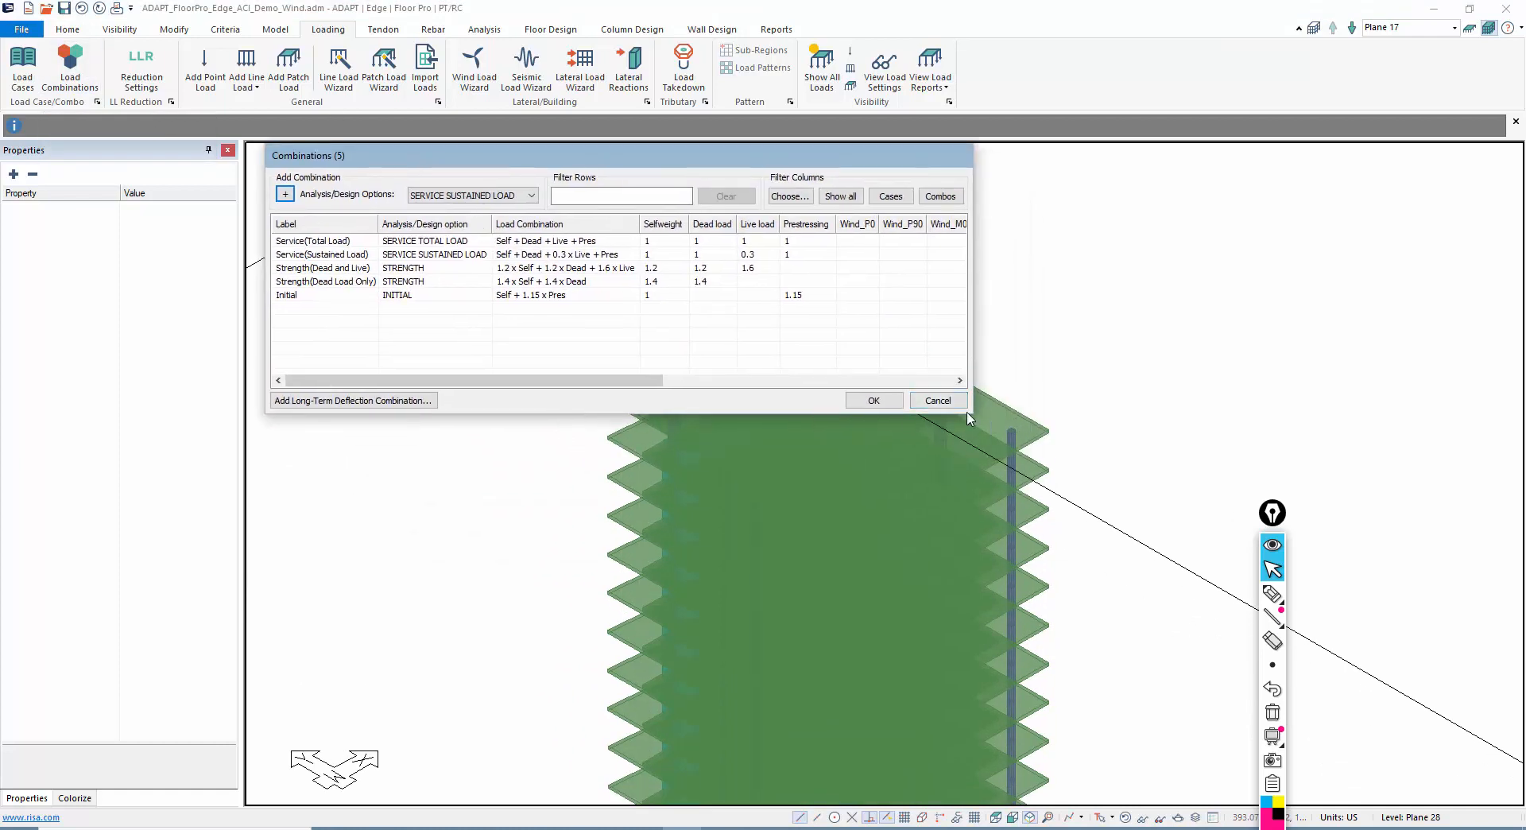
pyautogui.moveTo(971, 413); pyautogui.dragTo(1522, 827)
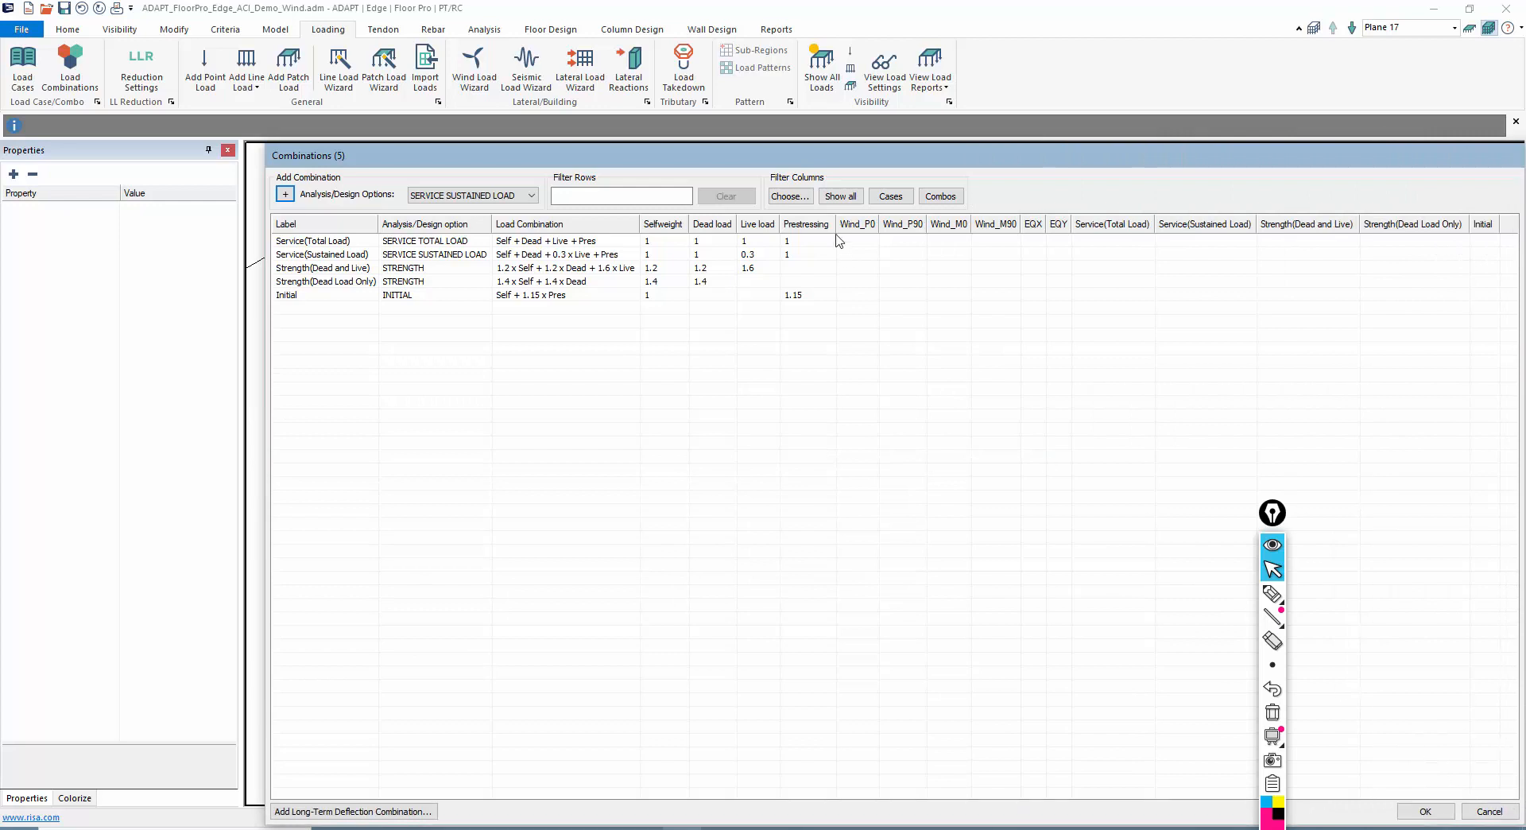
pyautogui.click(879, 201)
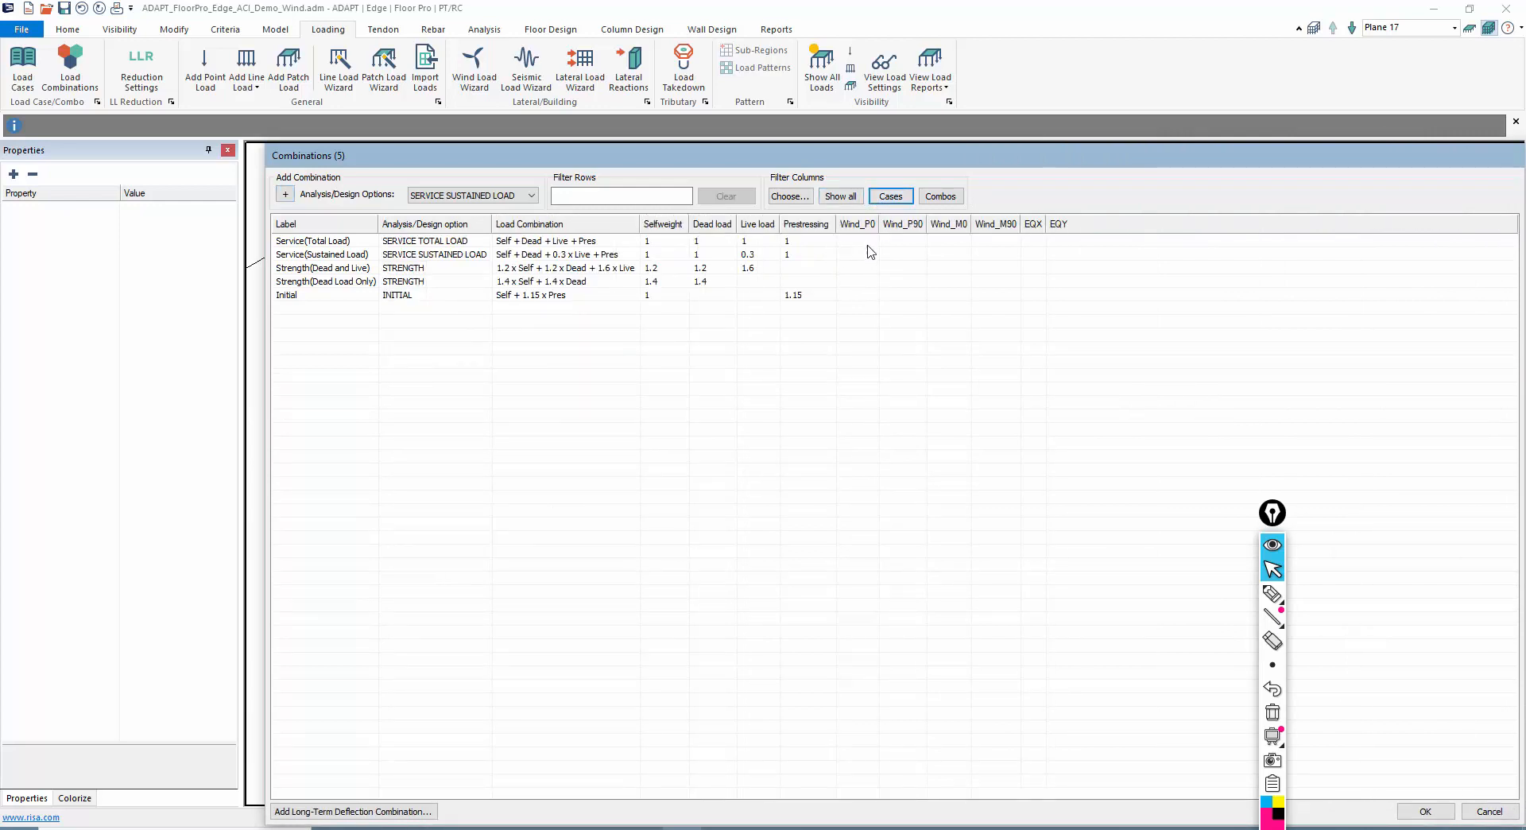
# - Outline the Wind_P0, Wind_P90, Wind_M0 and Wind_M90 column headings, erase the outline, and close the combinations without changes
pyautogui.click(1271, 593)
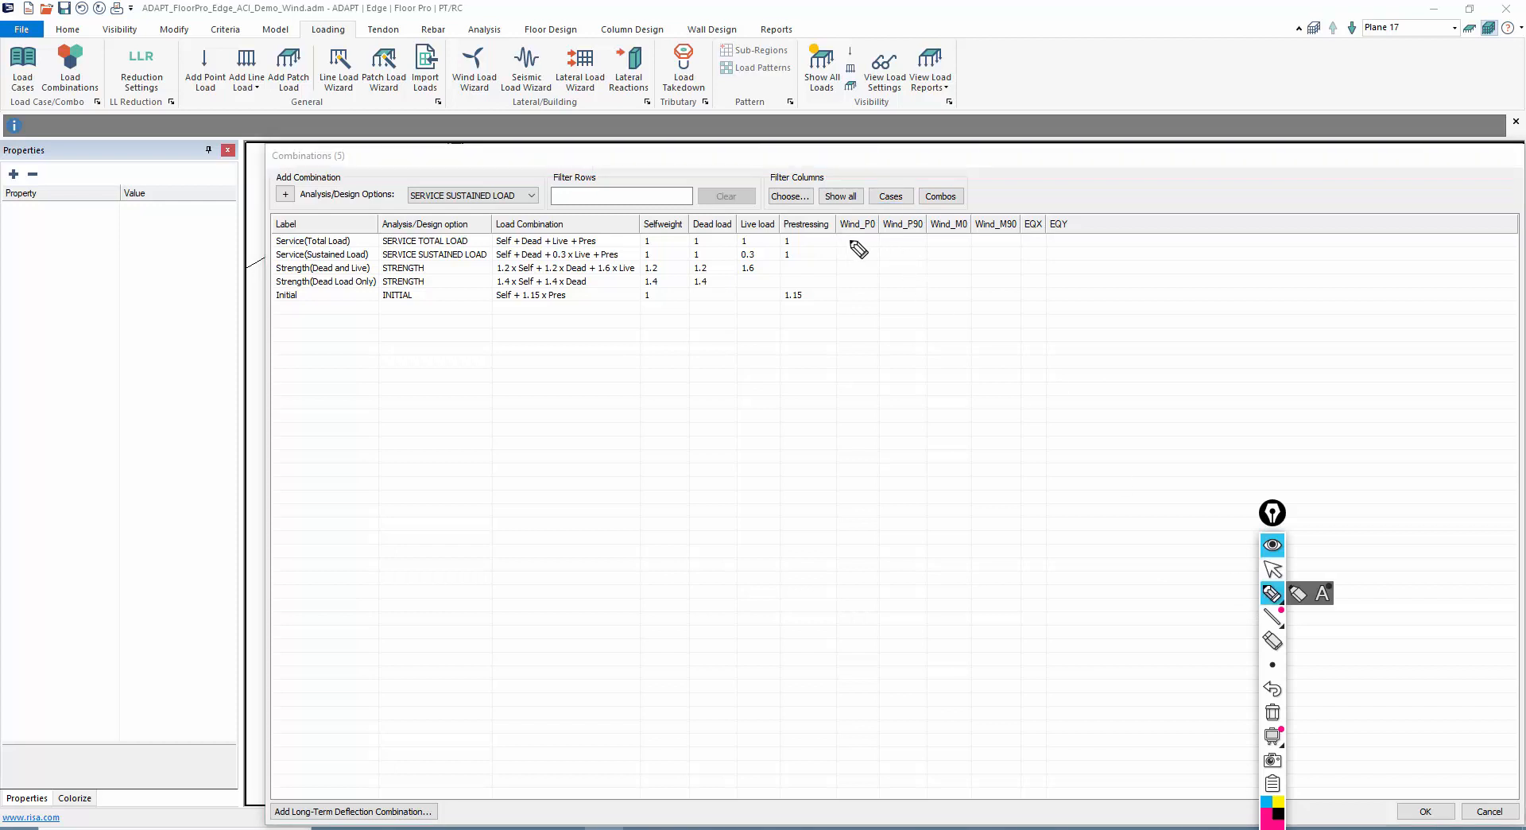
pyautogui.moveTo(838, 238)
pyautogui.mouseDown()
pyautogui.moveTo(1025, 230)
pyautogui.moveTo(965, 208)
pyautogui.moveTo(835, 211)
pyautogui.moveTo(839, 236)
pyautogui.mouseUp()
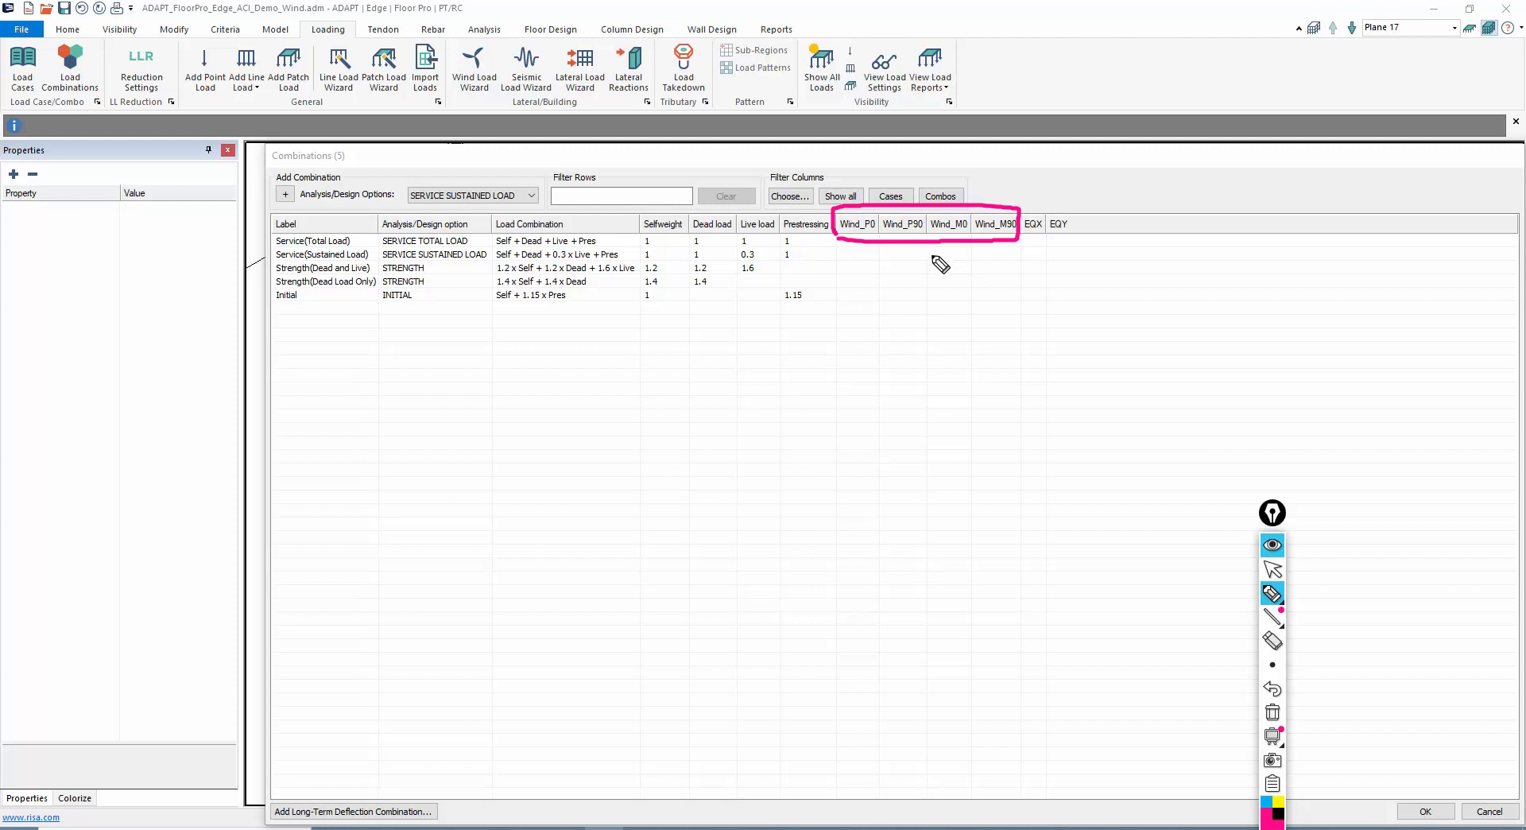
pyautogui.click(1272, 569)
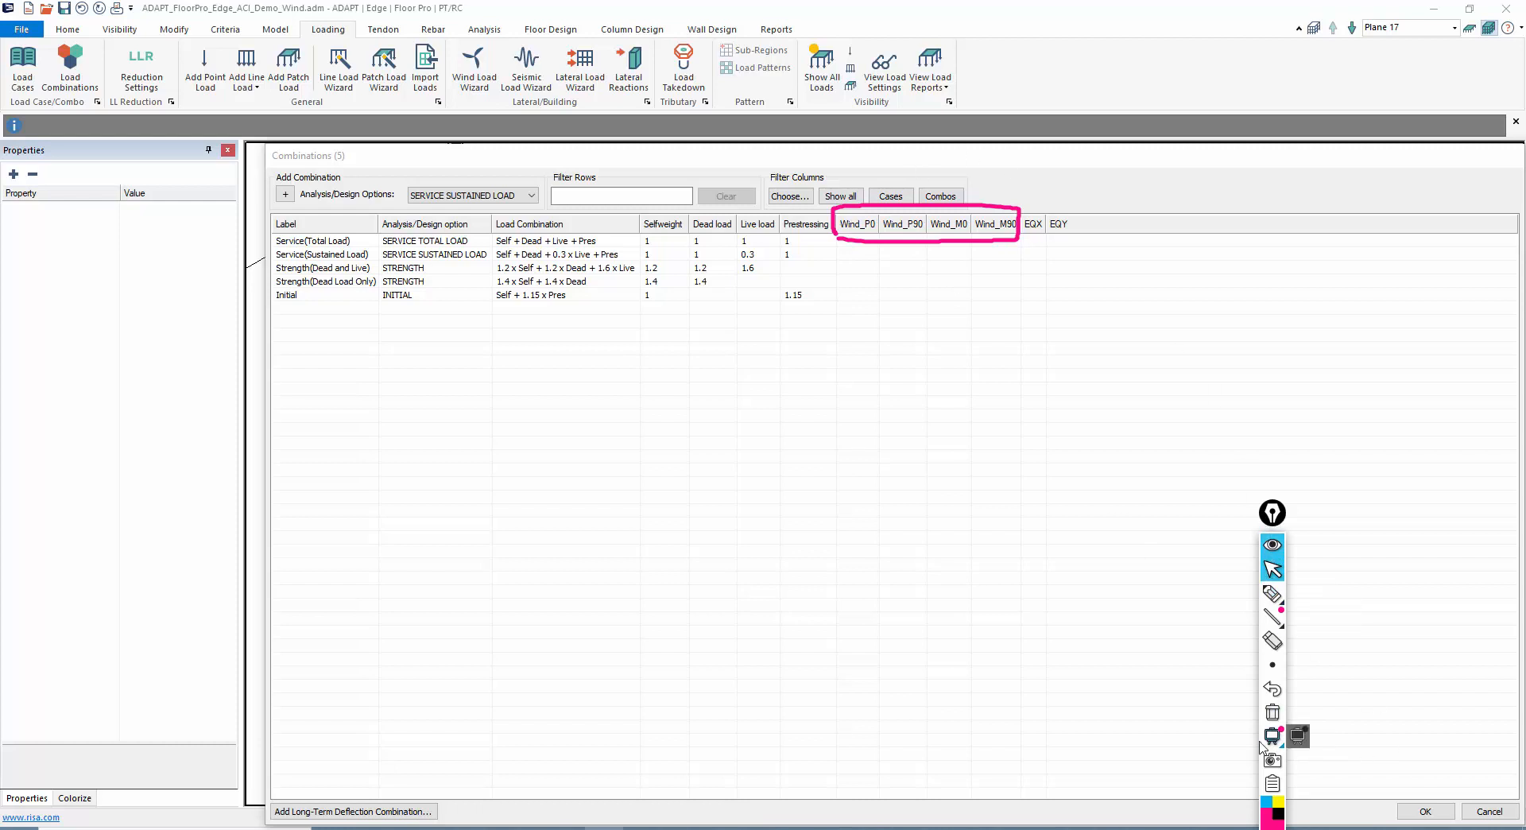
pyautogui.click(1273, 713)
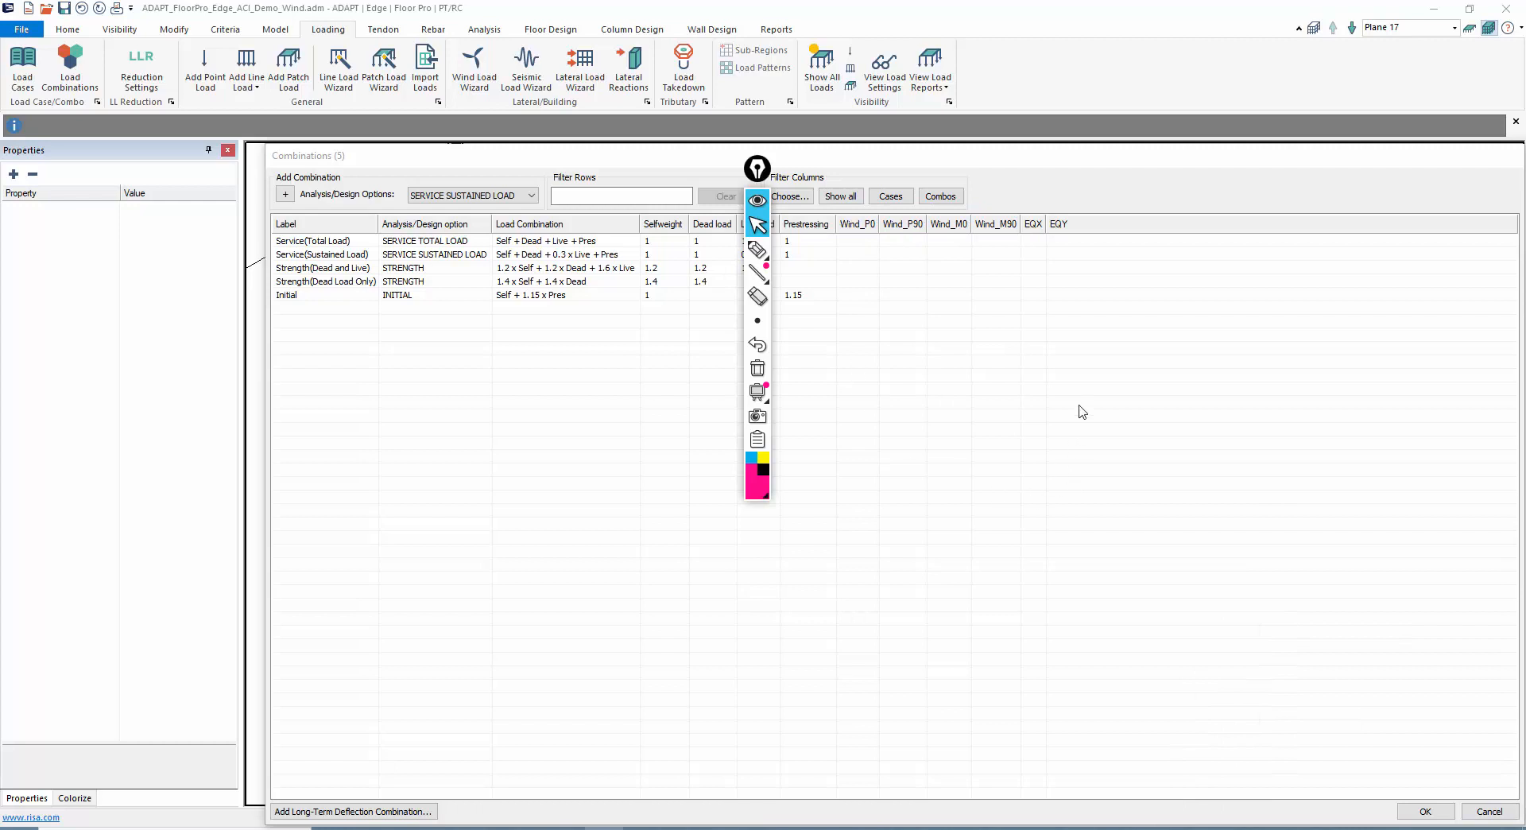
pyautogui.moveTo(756, 169); pyautogui.dragTo(1387, 388)
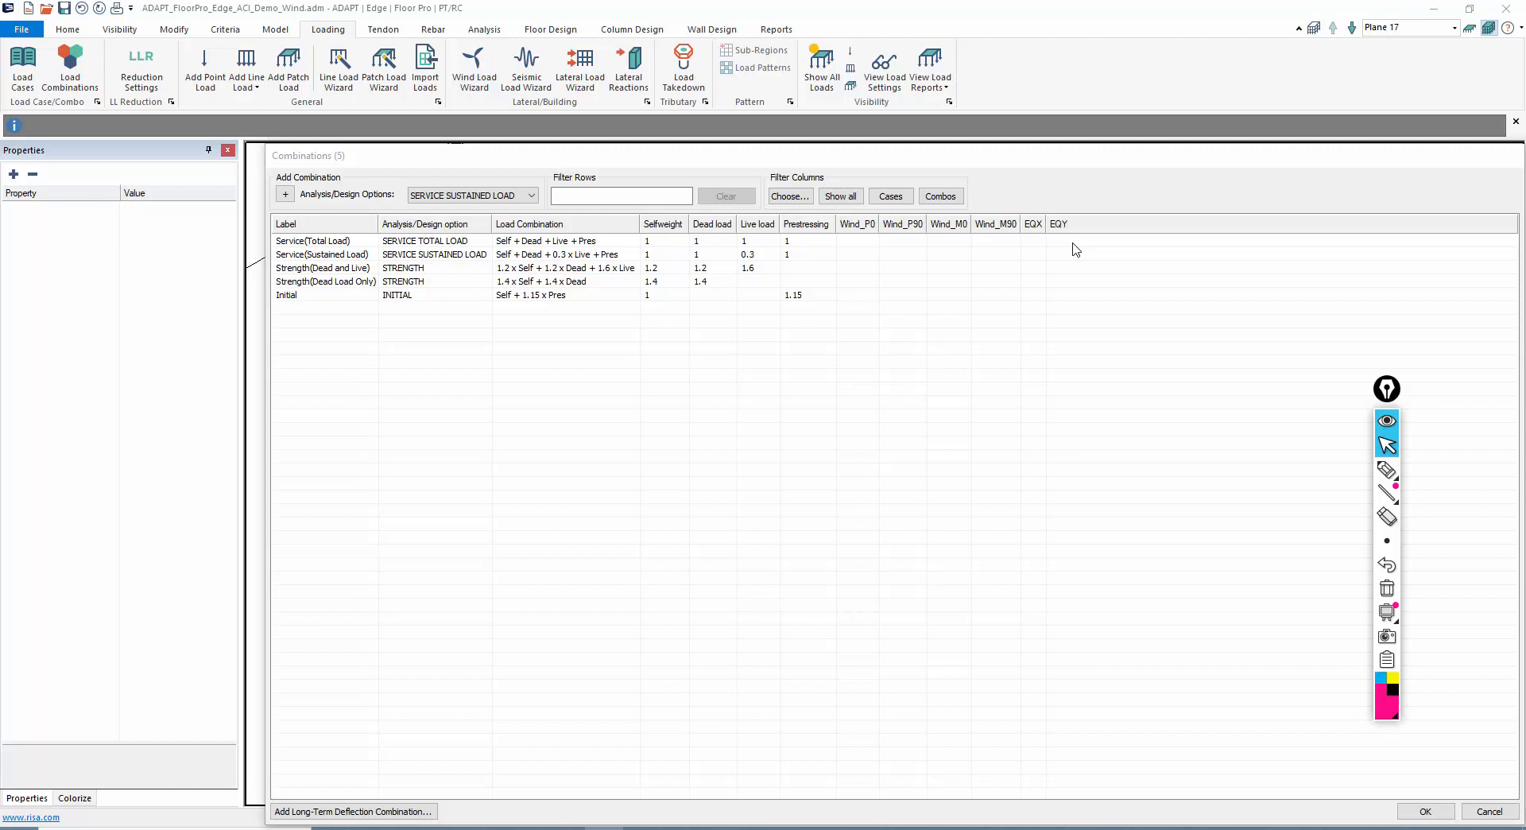
pyautogui.click(1488, 810)
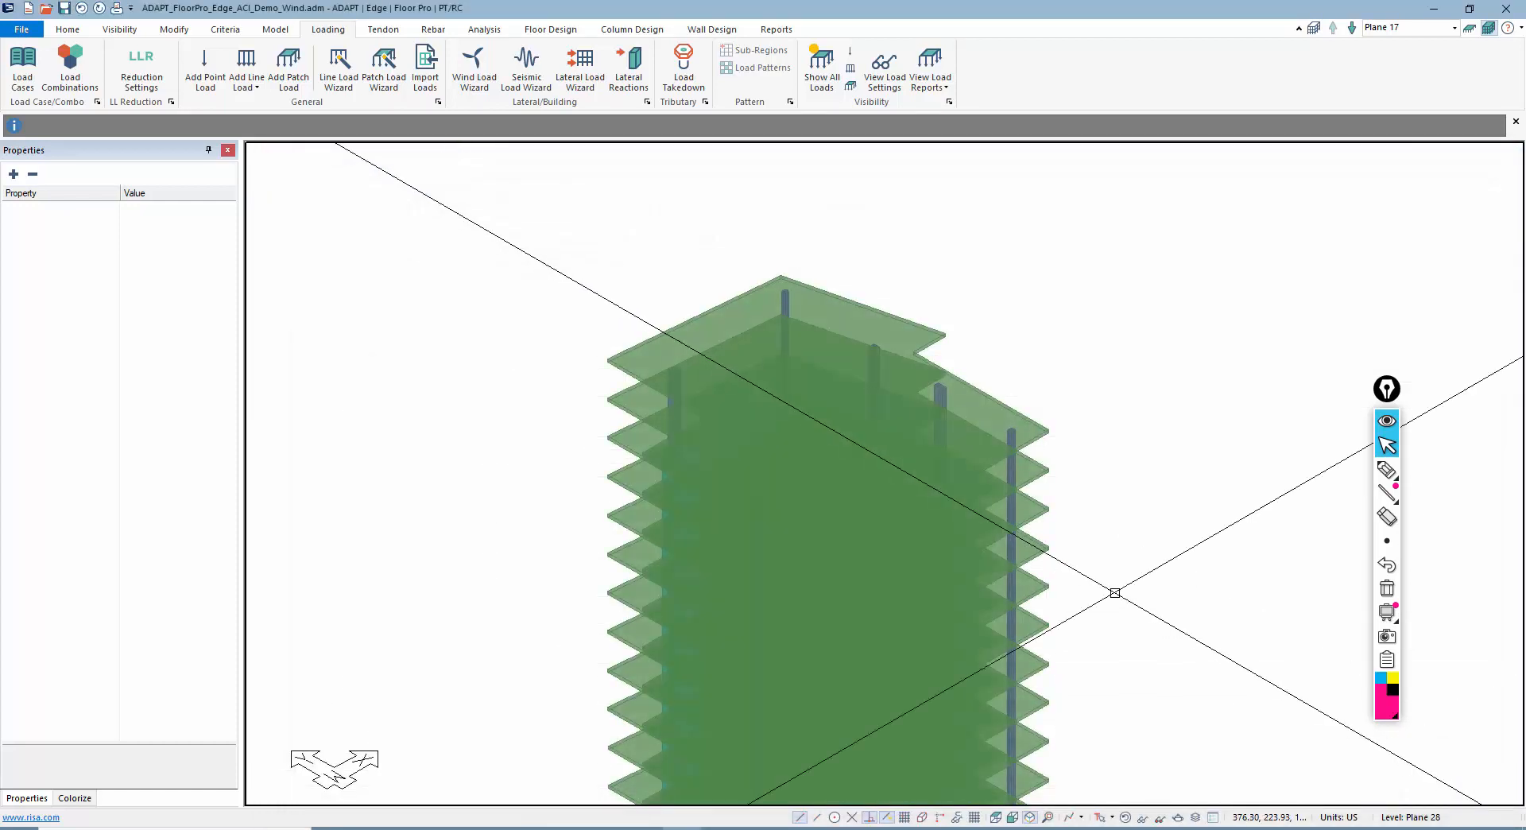
# - Choose Master_Loading_ACI_updated.INP from the INP files folder on the desktop as the INP file to import
pyautogui.click(22, 30)
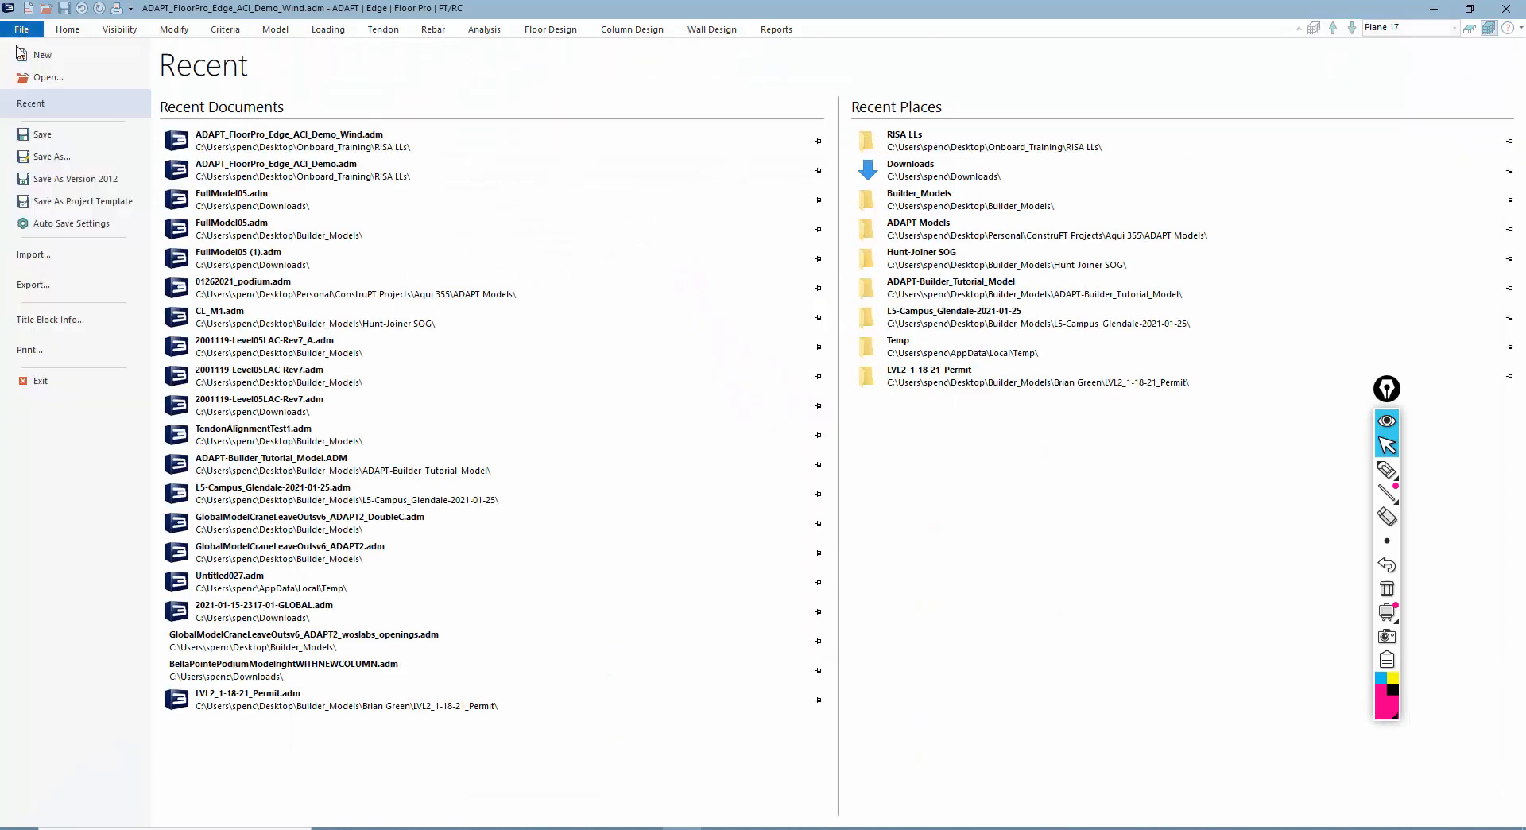
pyautogui.click(30, 252)
pyautogui.click(205, 179)
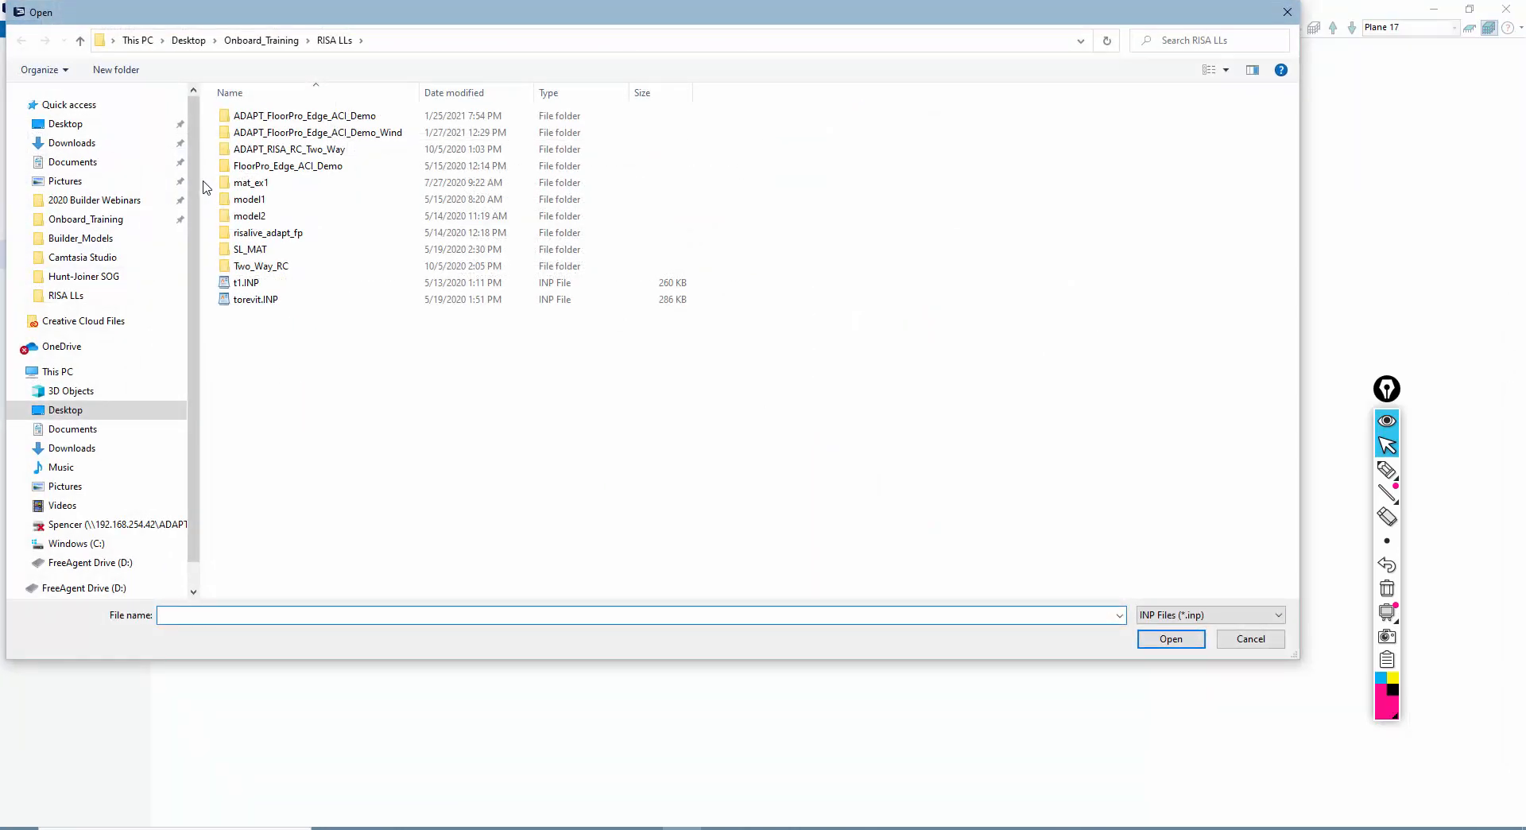
pyautogui.click(189, 41)
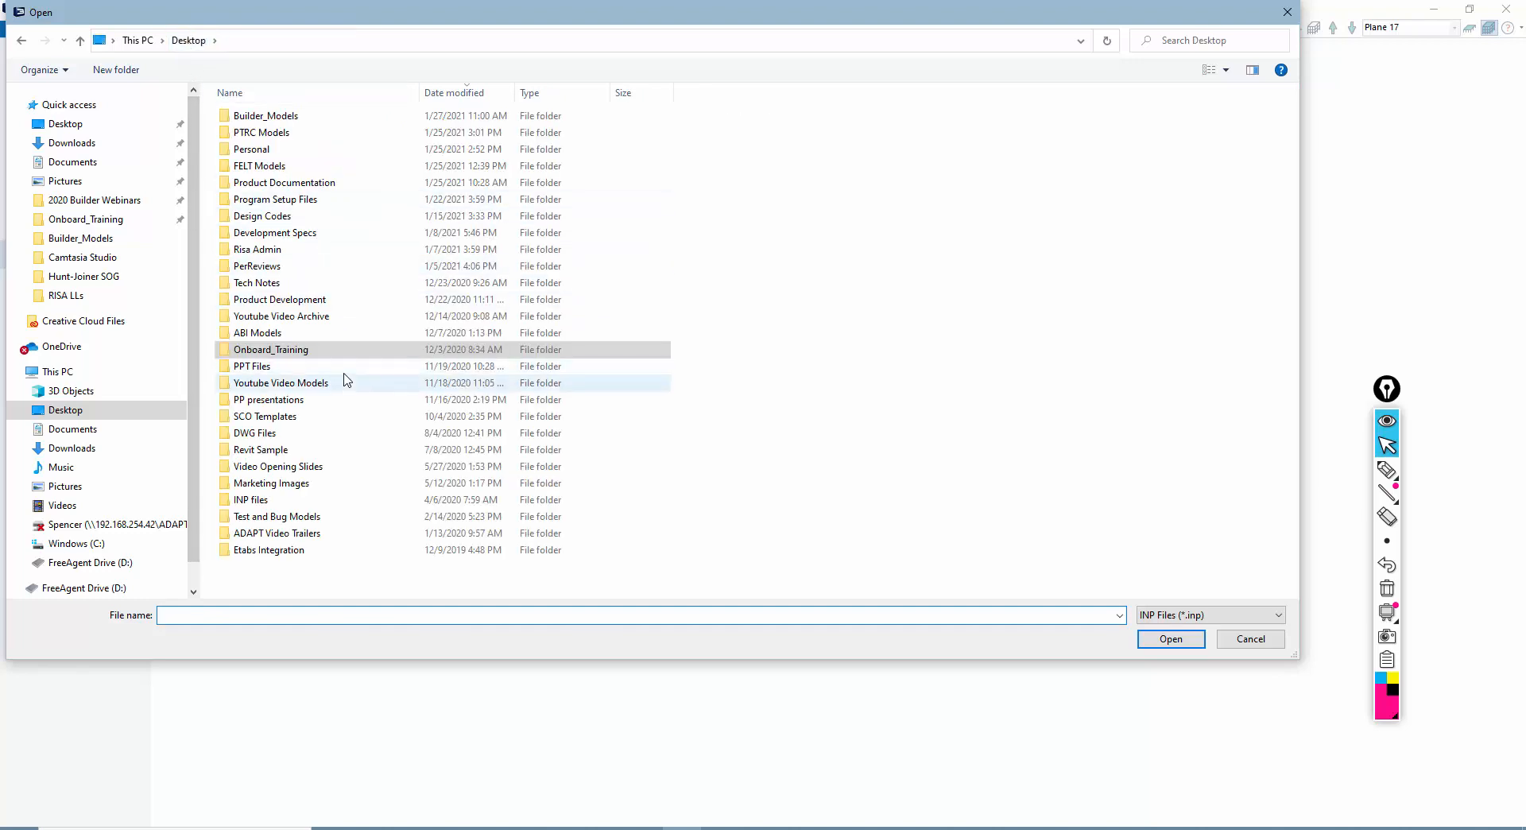
pyautogui.doubleClick(262, 499)
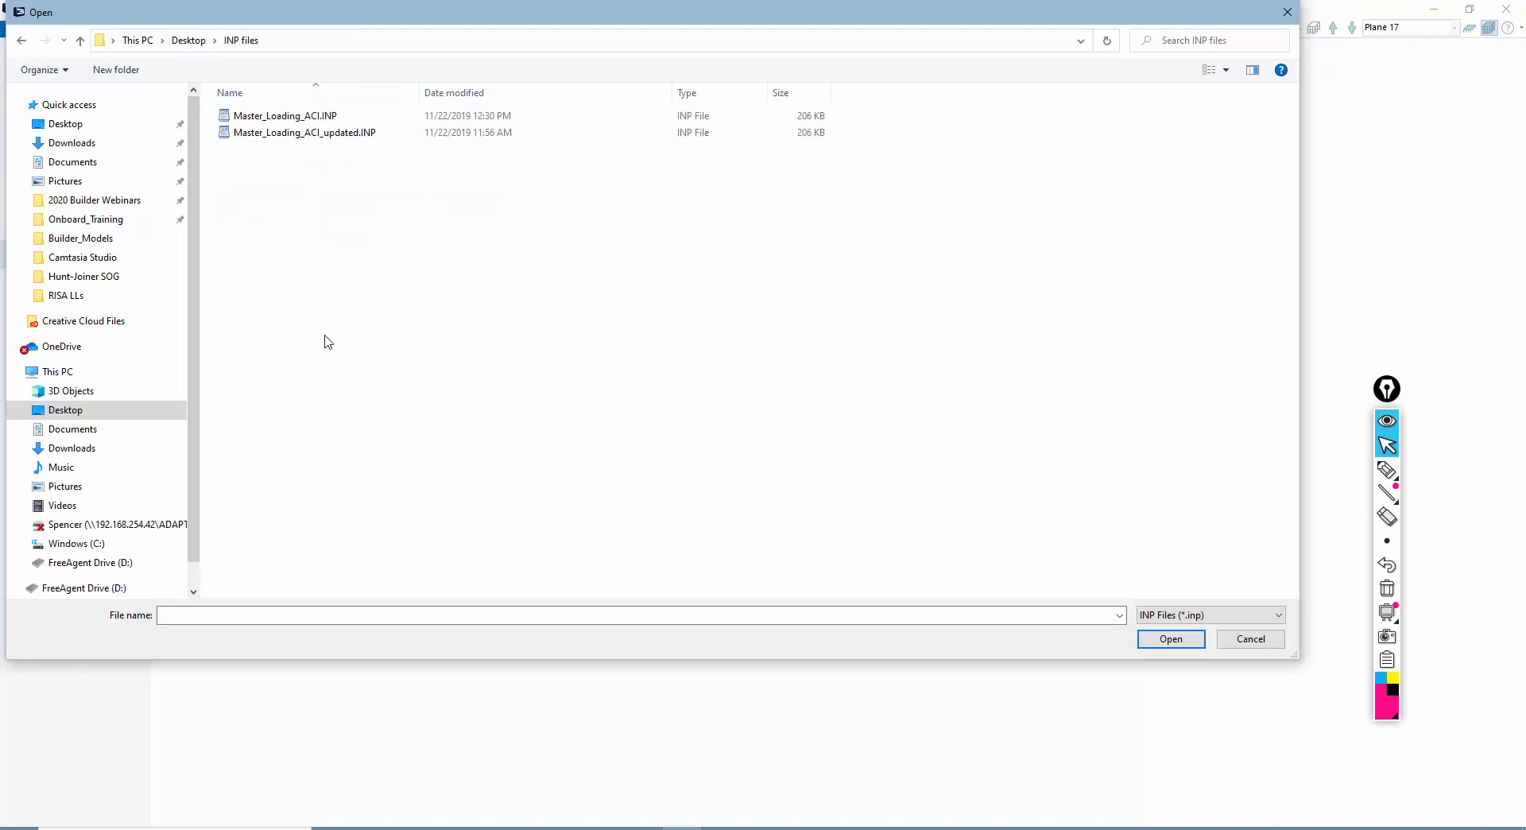
pyautogui.doubleClick(302, 133)
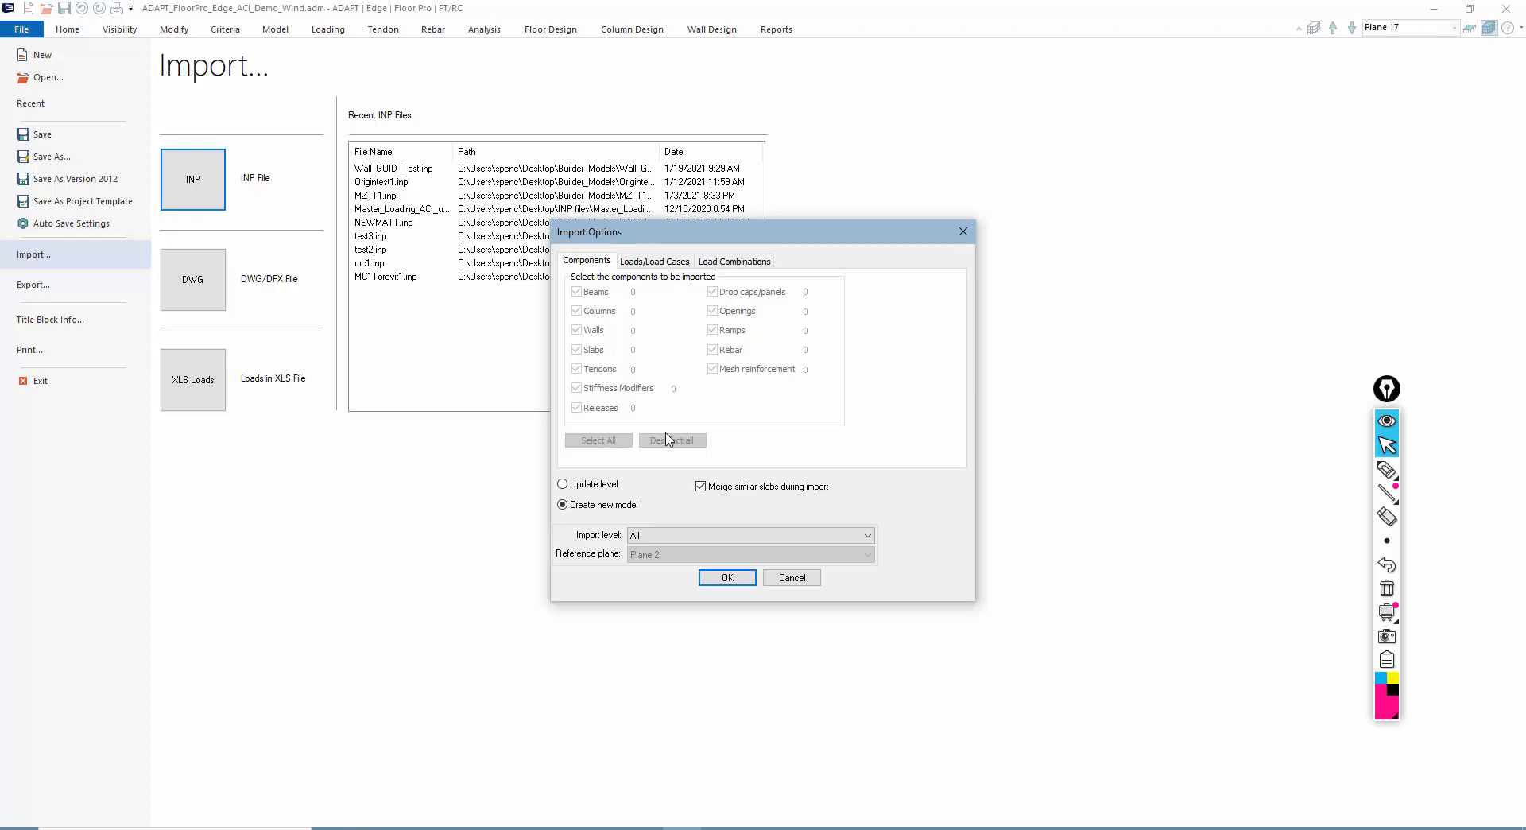
# - Set the import to update the level with no components, no merging of similar slabs, and no loads or load cases
pyautogui.click(601, 485)
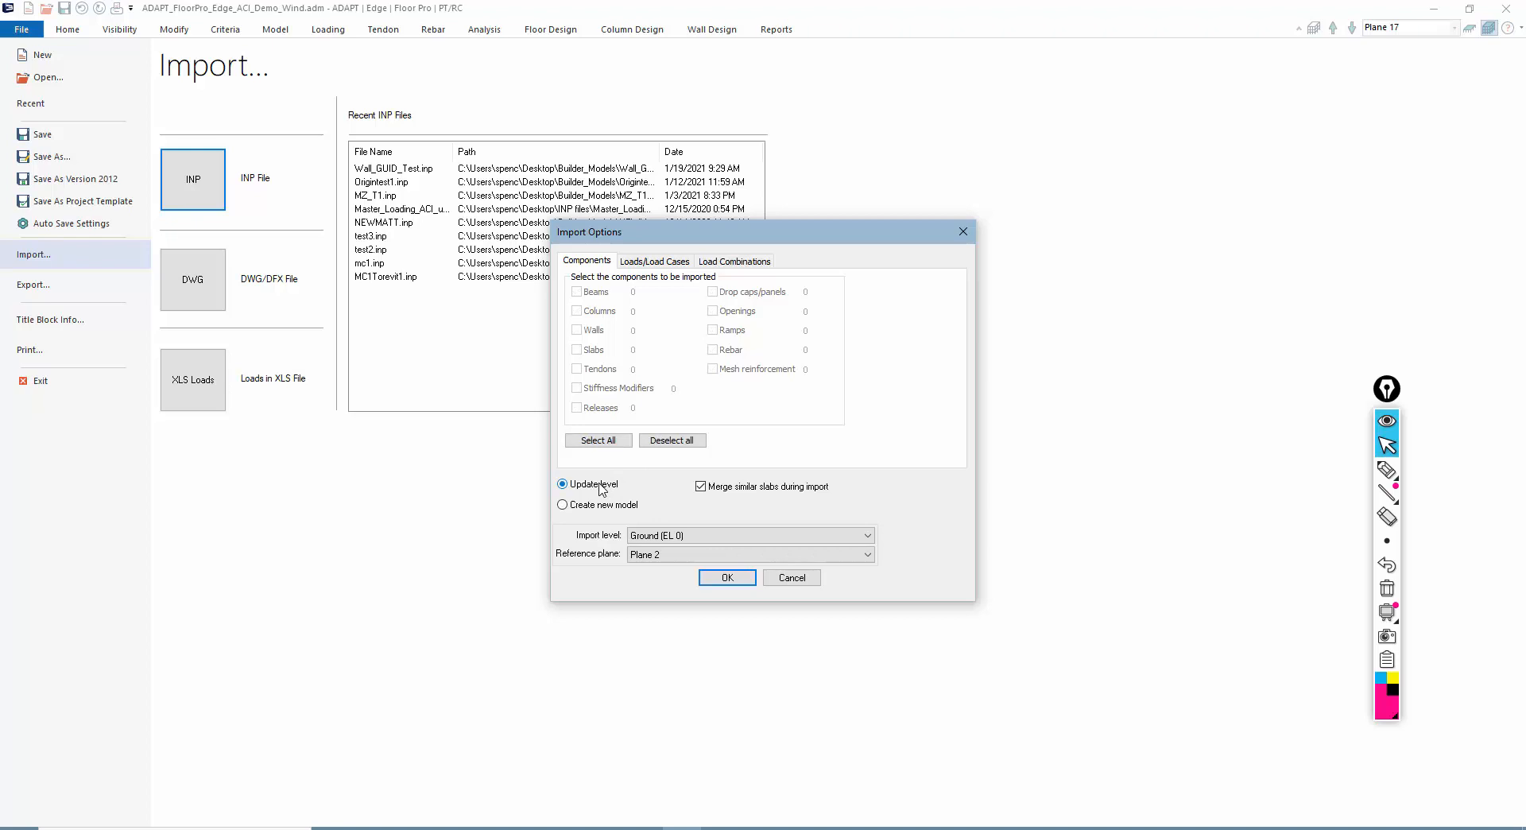
pyautogui.click(672, 440)
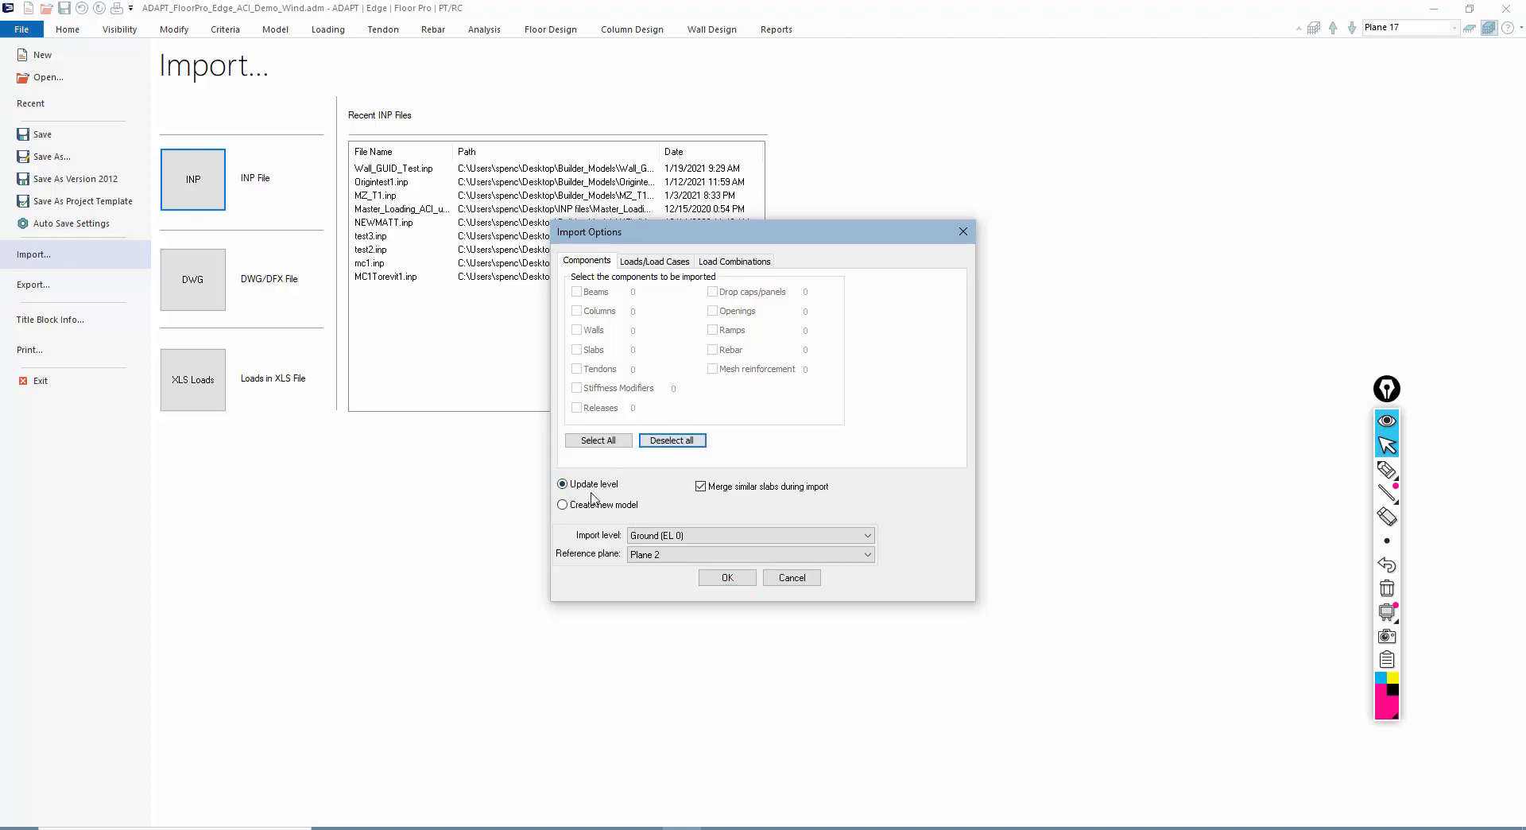
pyautogui.click(700, 487)
pyautogui.click(641, 262)
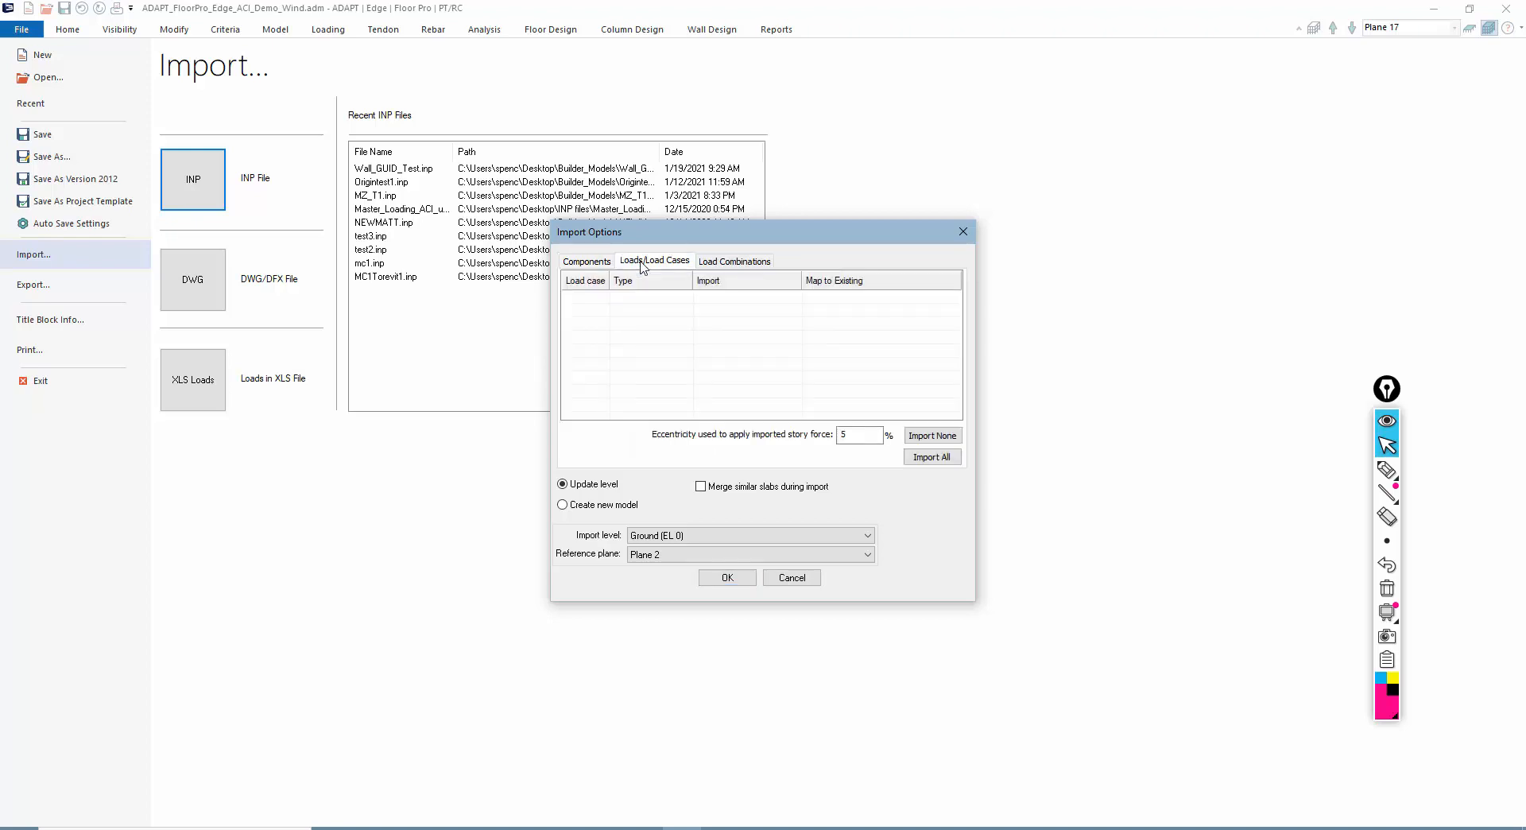
pyautogui.click(914, 437)
# - Import all load combinations from the INP file, replacing the existing Initial combination
pyautogui.click(739, 262)
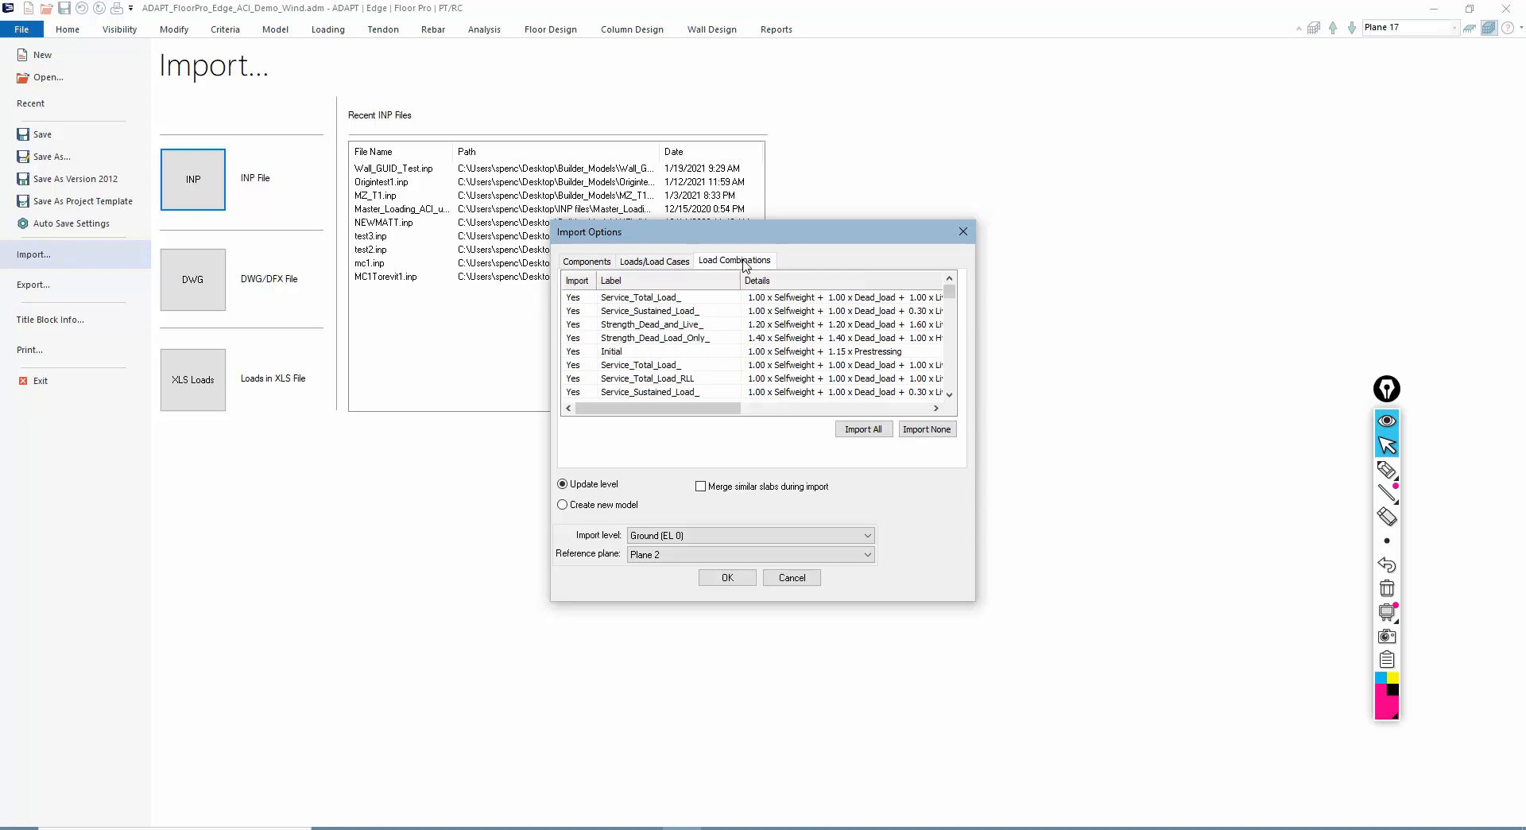
pyautogui.click(863, 429)
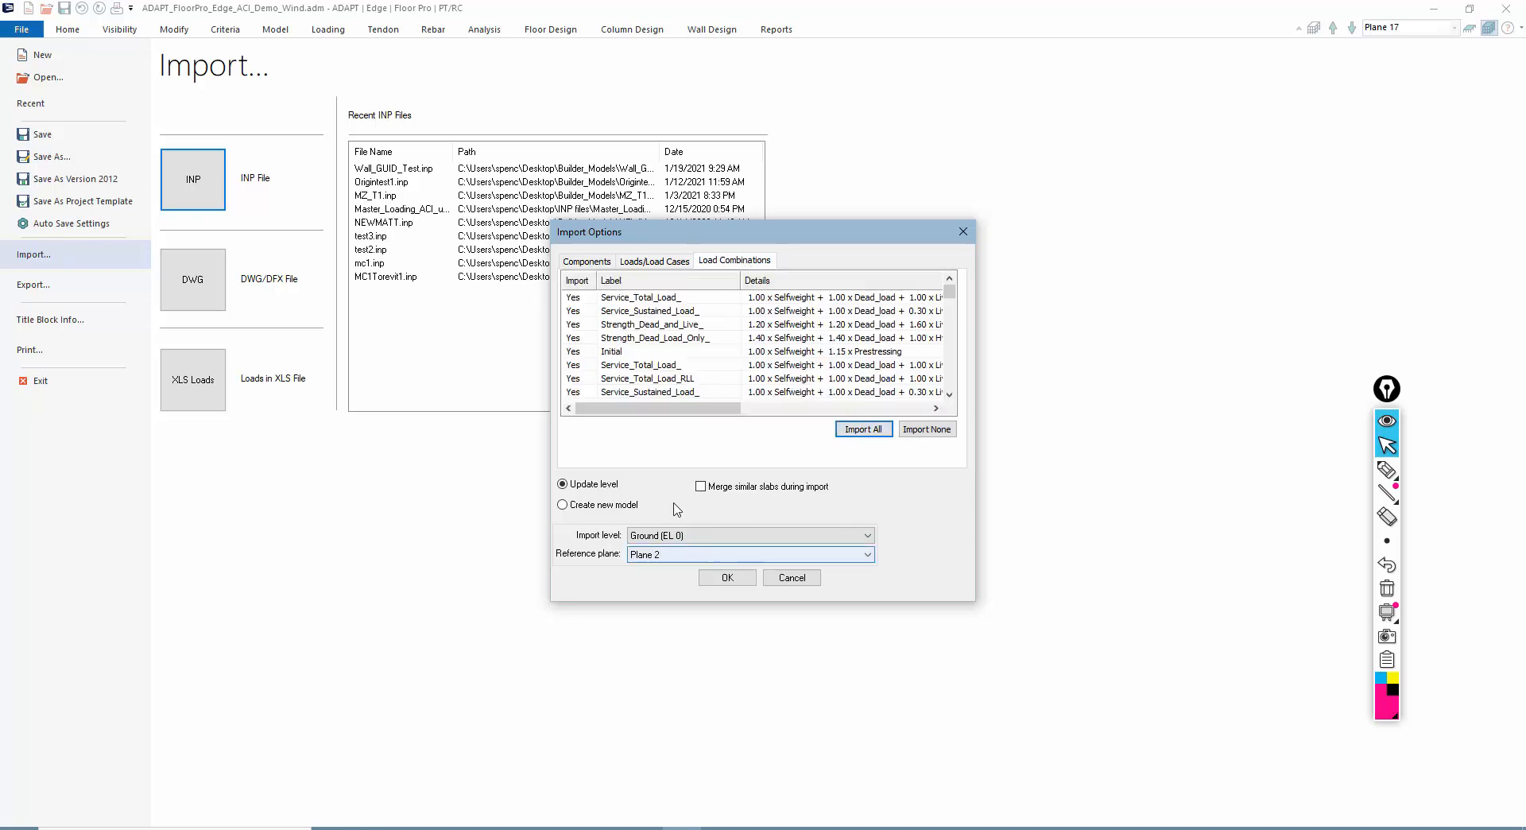
pyautogui.click(727, 577)
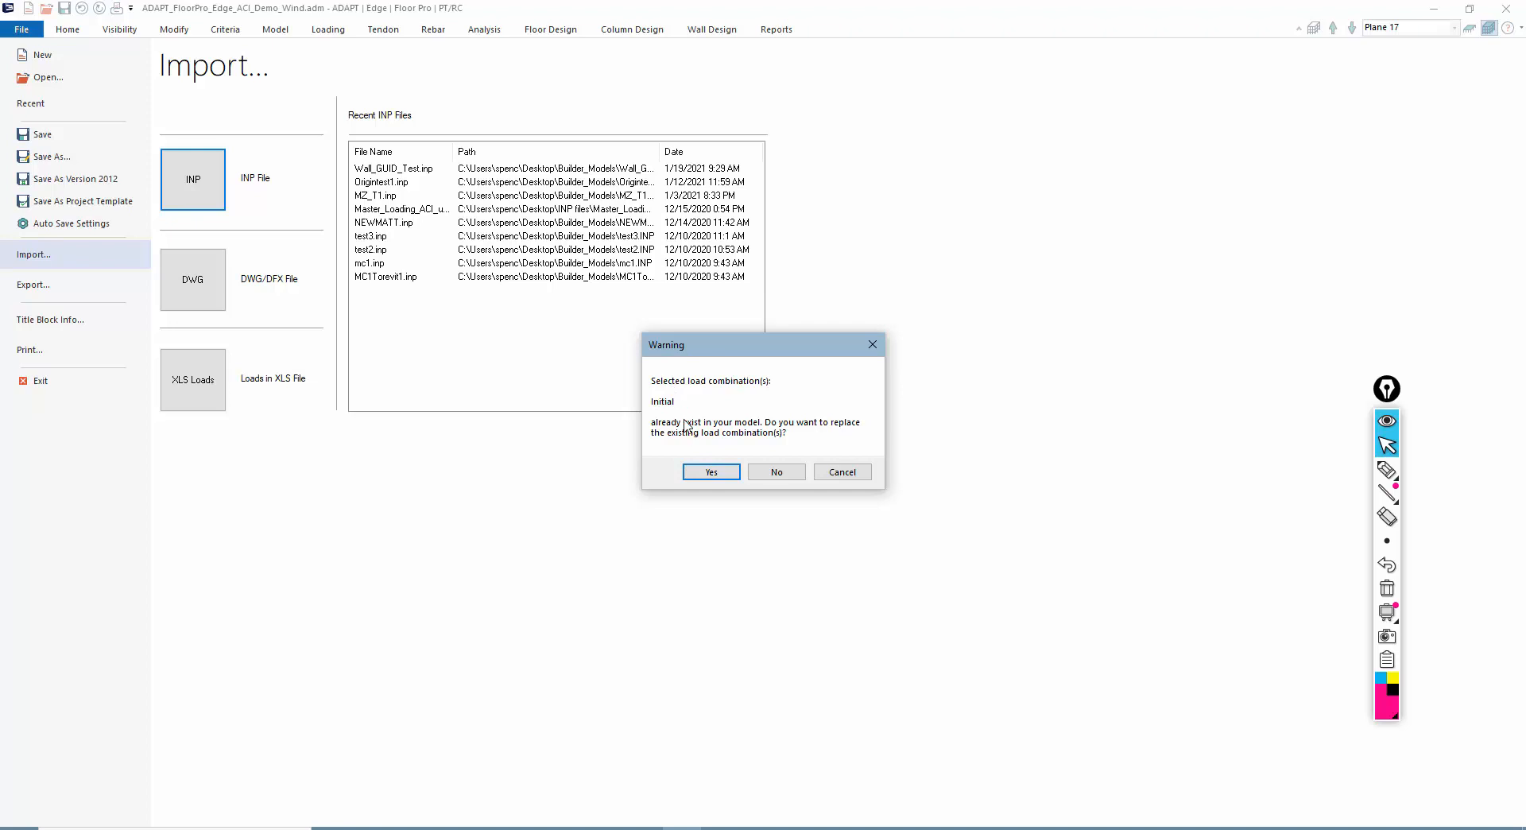
pyautogui.click(709, 472)
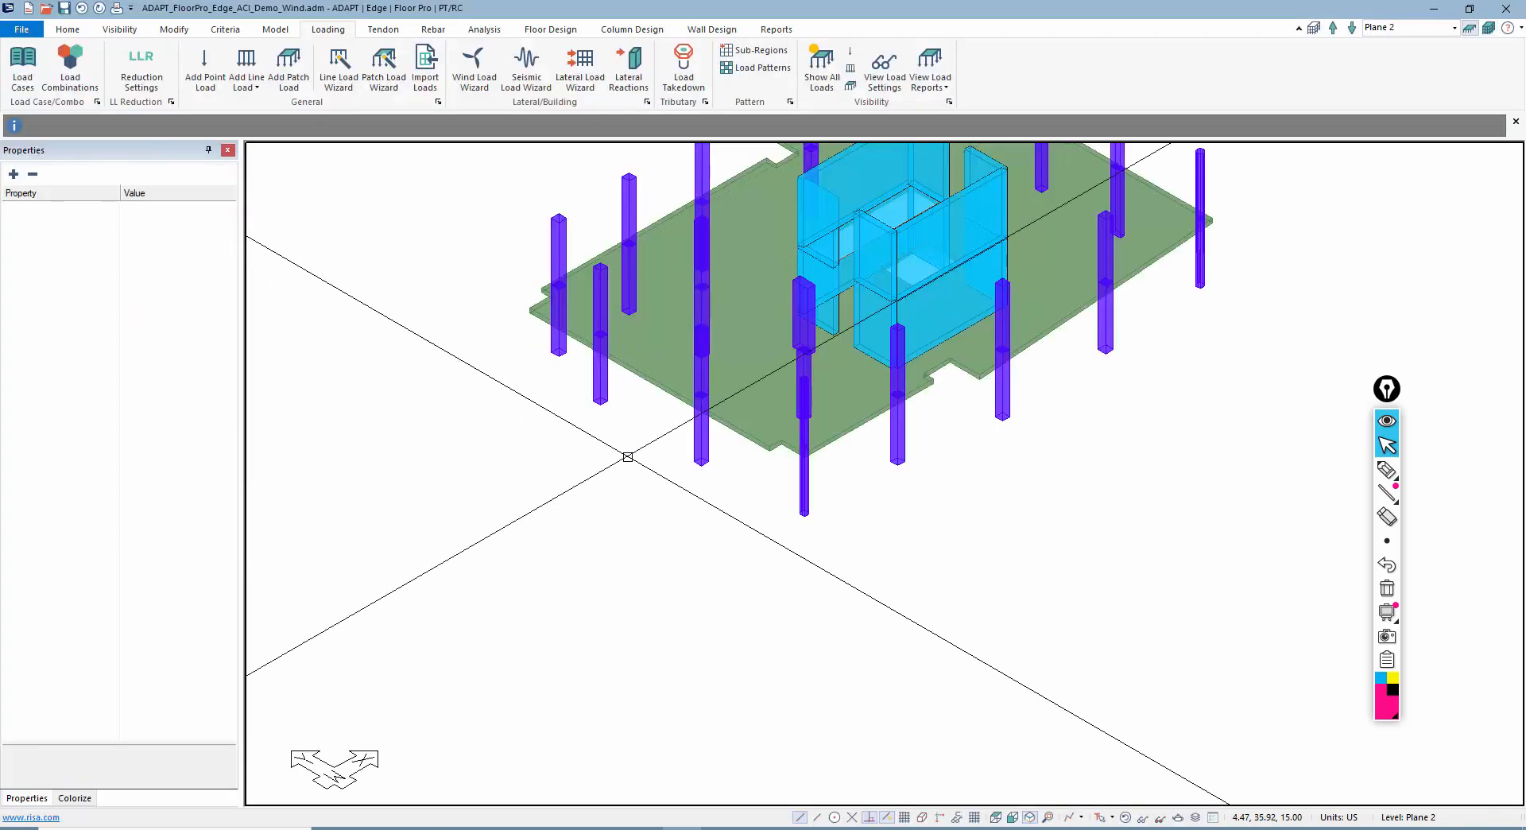
# - Display the whole multi-storey building instead of only the Plane 2 level
pyautogui.scroll(-4, 730, 501)
pyautogui.click(1488, 28)
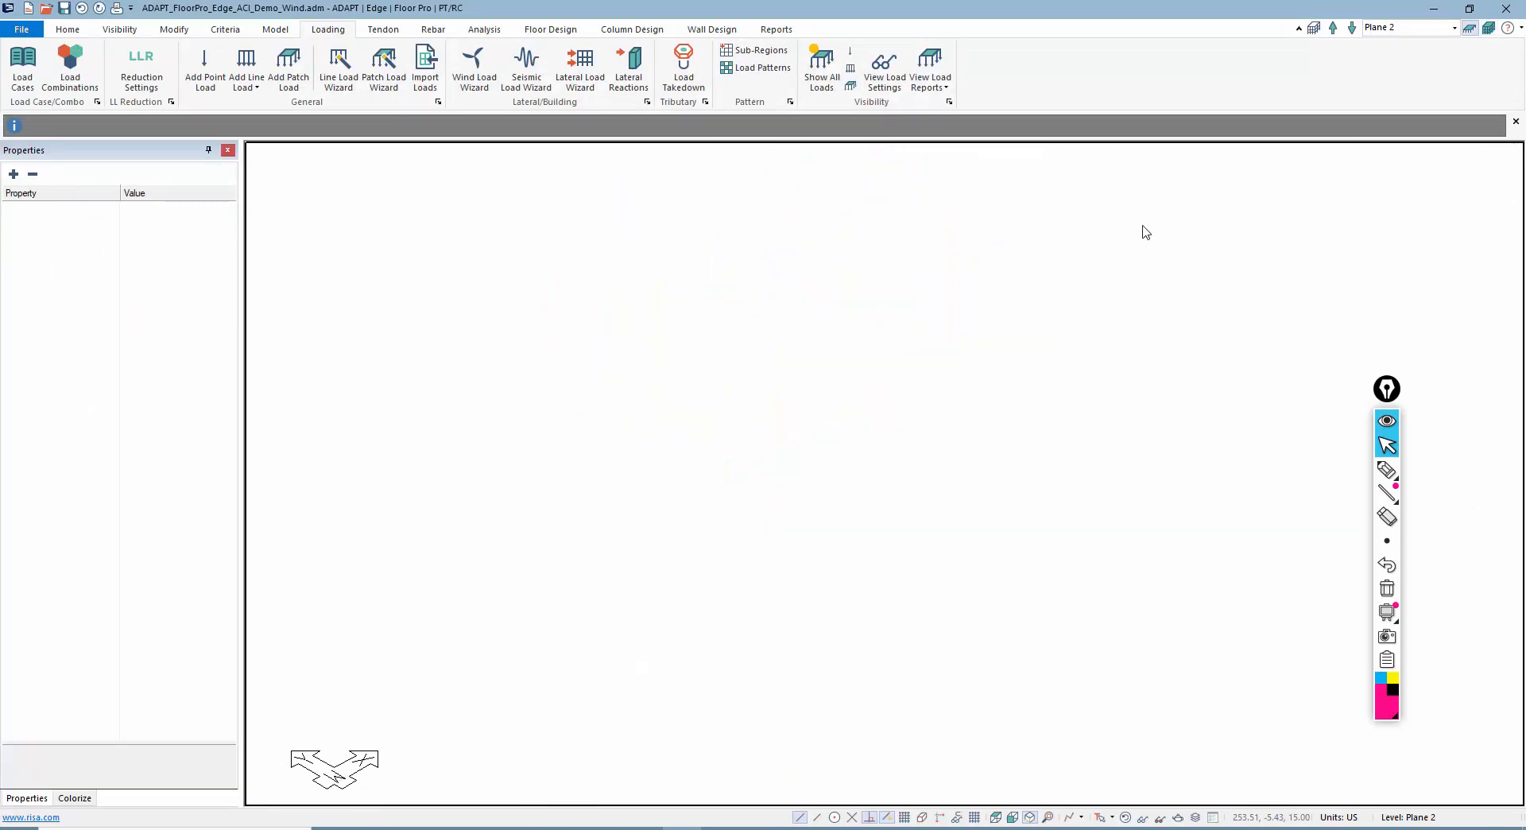
pyautogui.scroll(5, 705, 657)
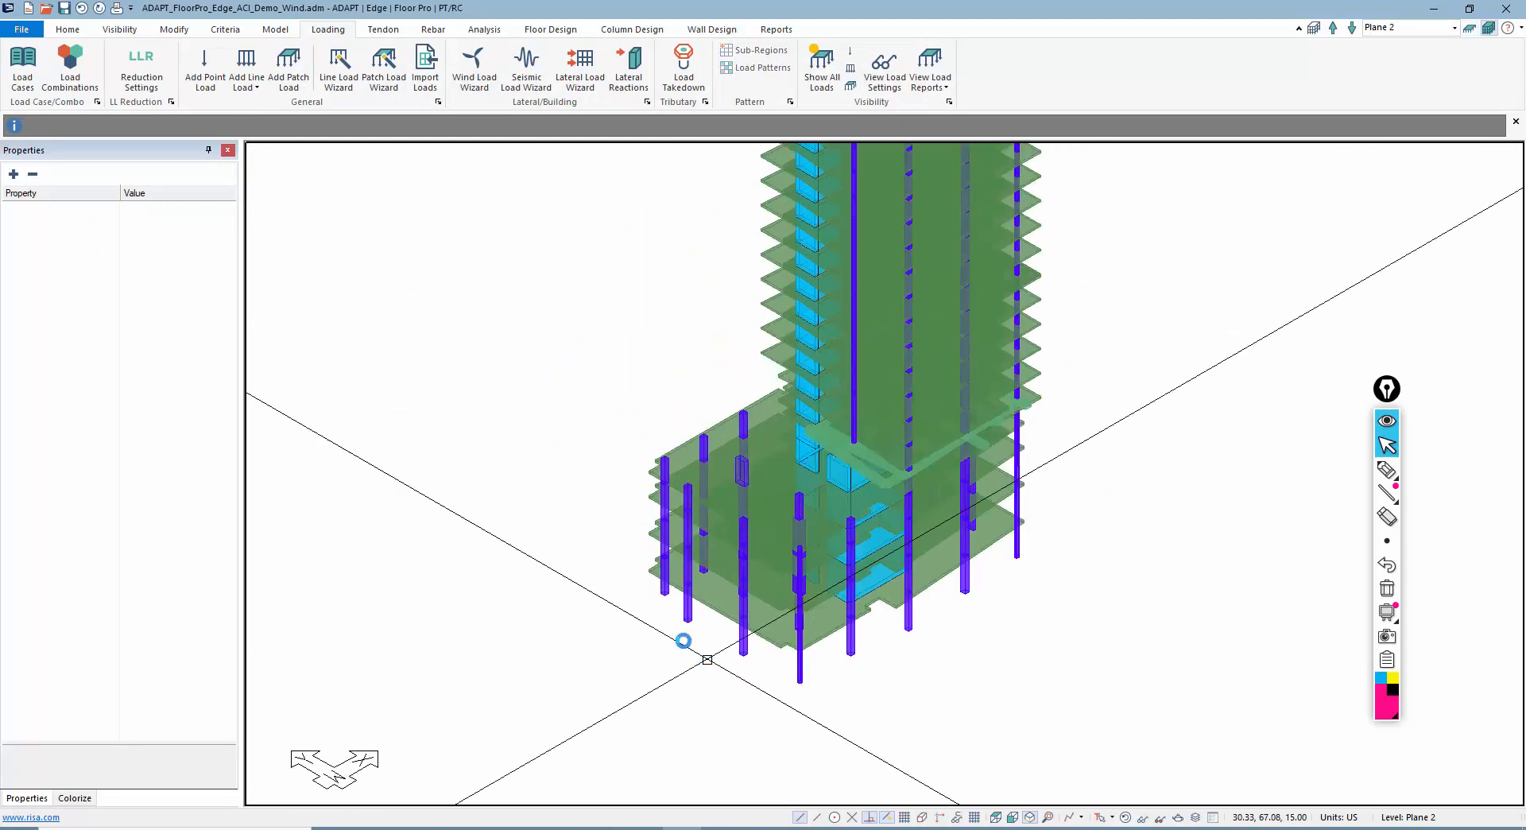
# - Check the imported load combinations in an enlarged Combinations window, and close it without changes
pyautogui.click(68, 65)
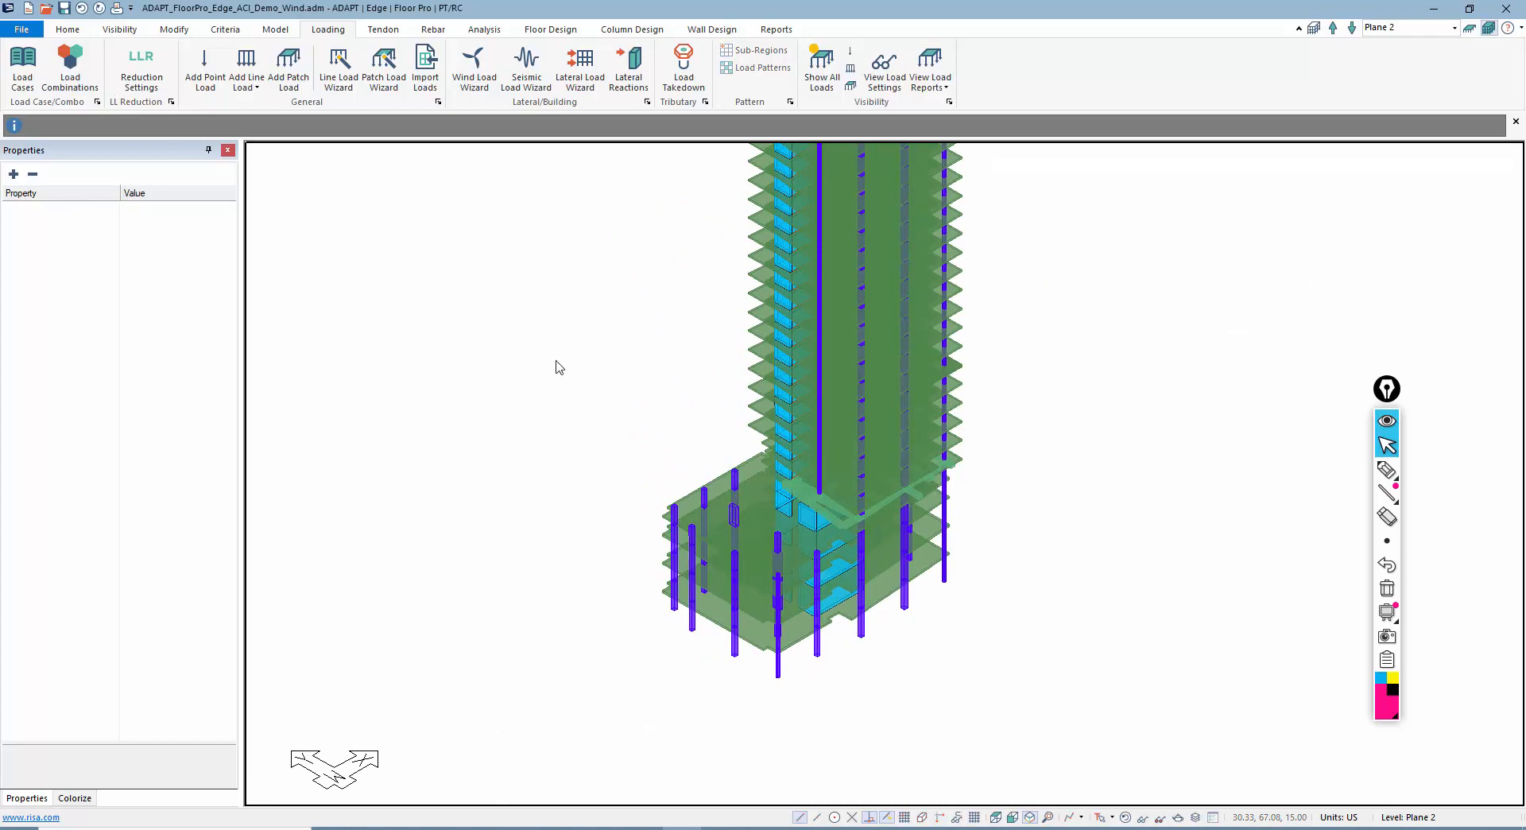
pyautogui.moveTo(537, 296); pyautogui.dragTo(441, 194)
pyautogui.moveTo(1010, 446); pyautogui.dragTo(1270, 739)
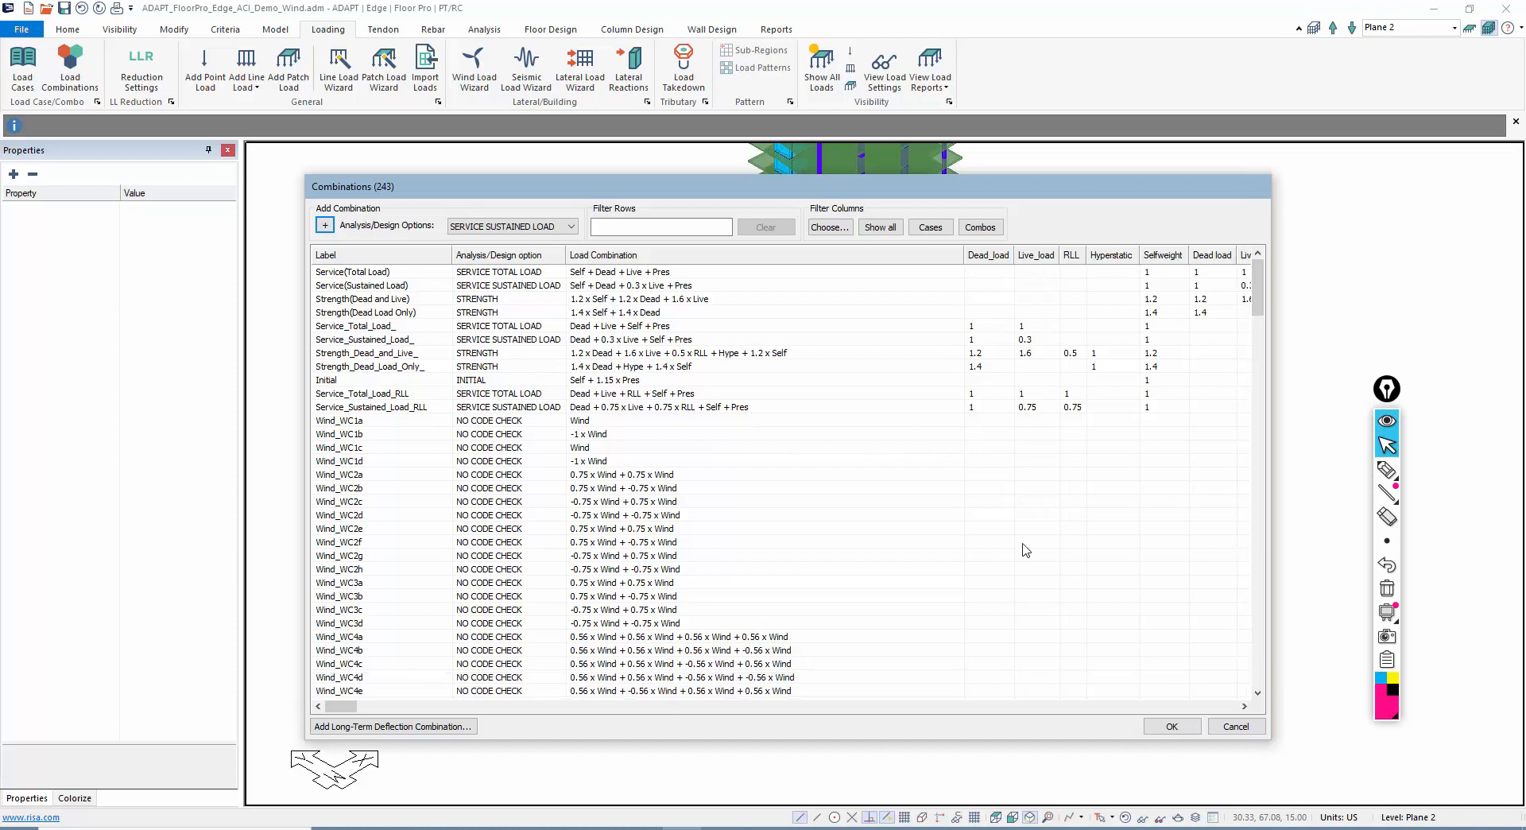
pyautogui.click(1224, 728)
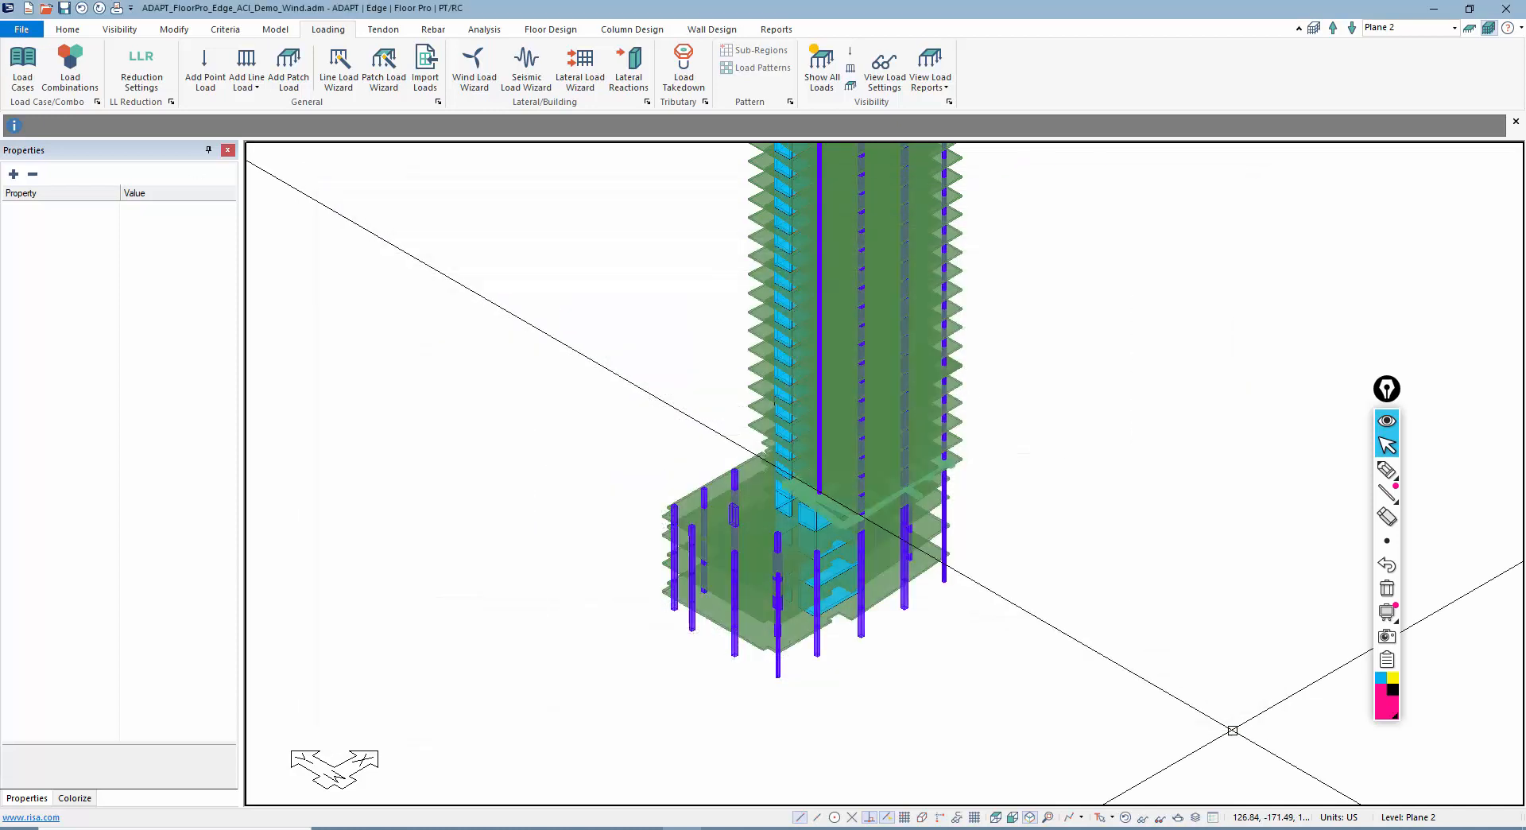
# - View the export formats and the options for saving criteria, material and load combinations as a project template, without saving
pyautogui.click(21, 29)
pyautogui.click(42, 284)
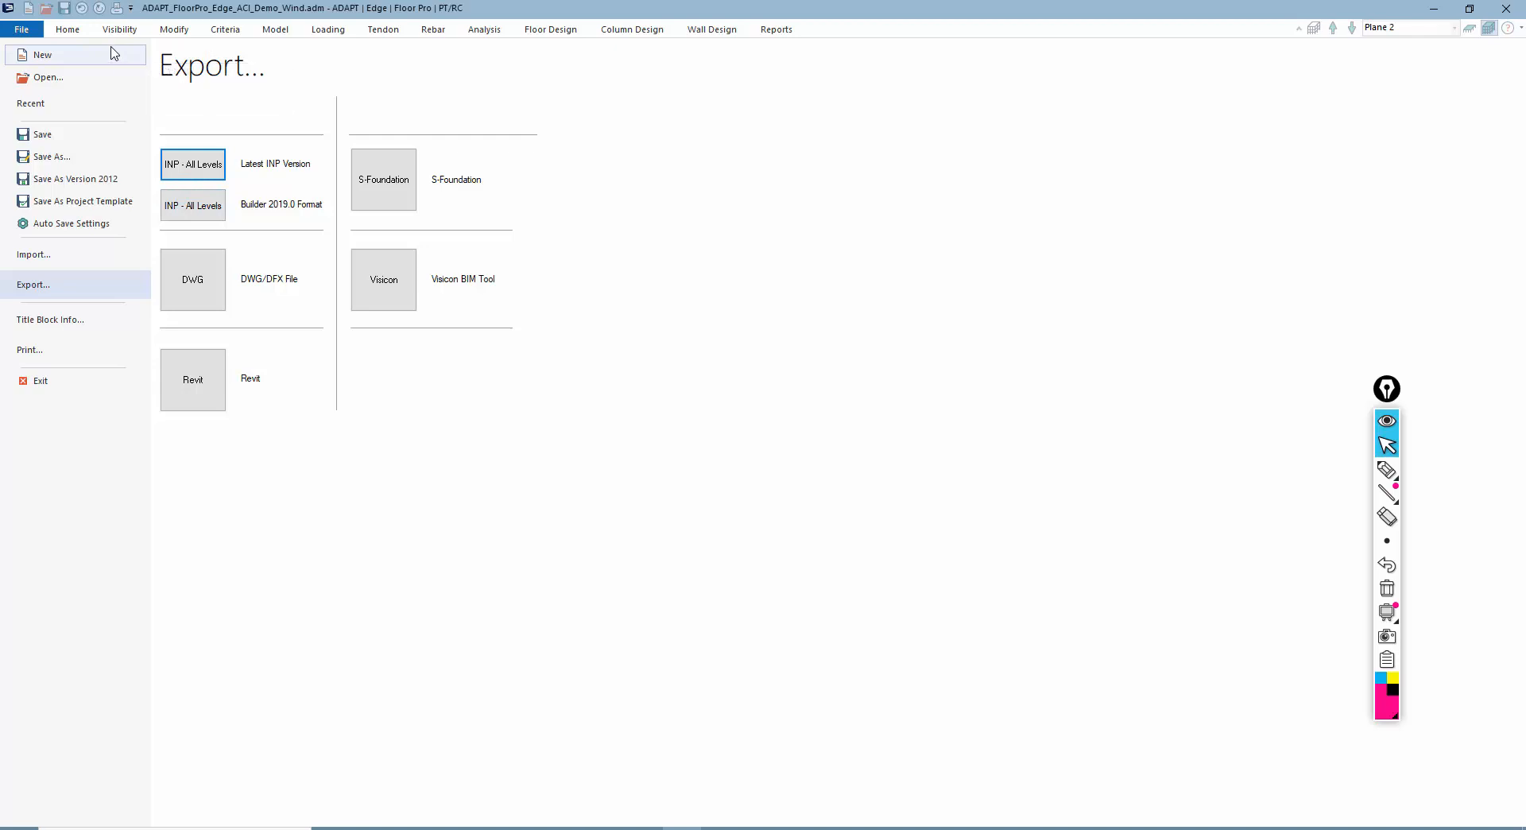
pyautogui.click(68, 30)
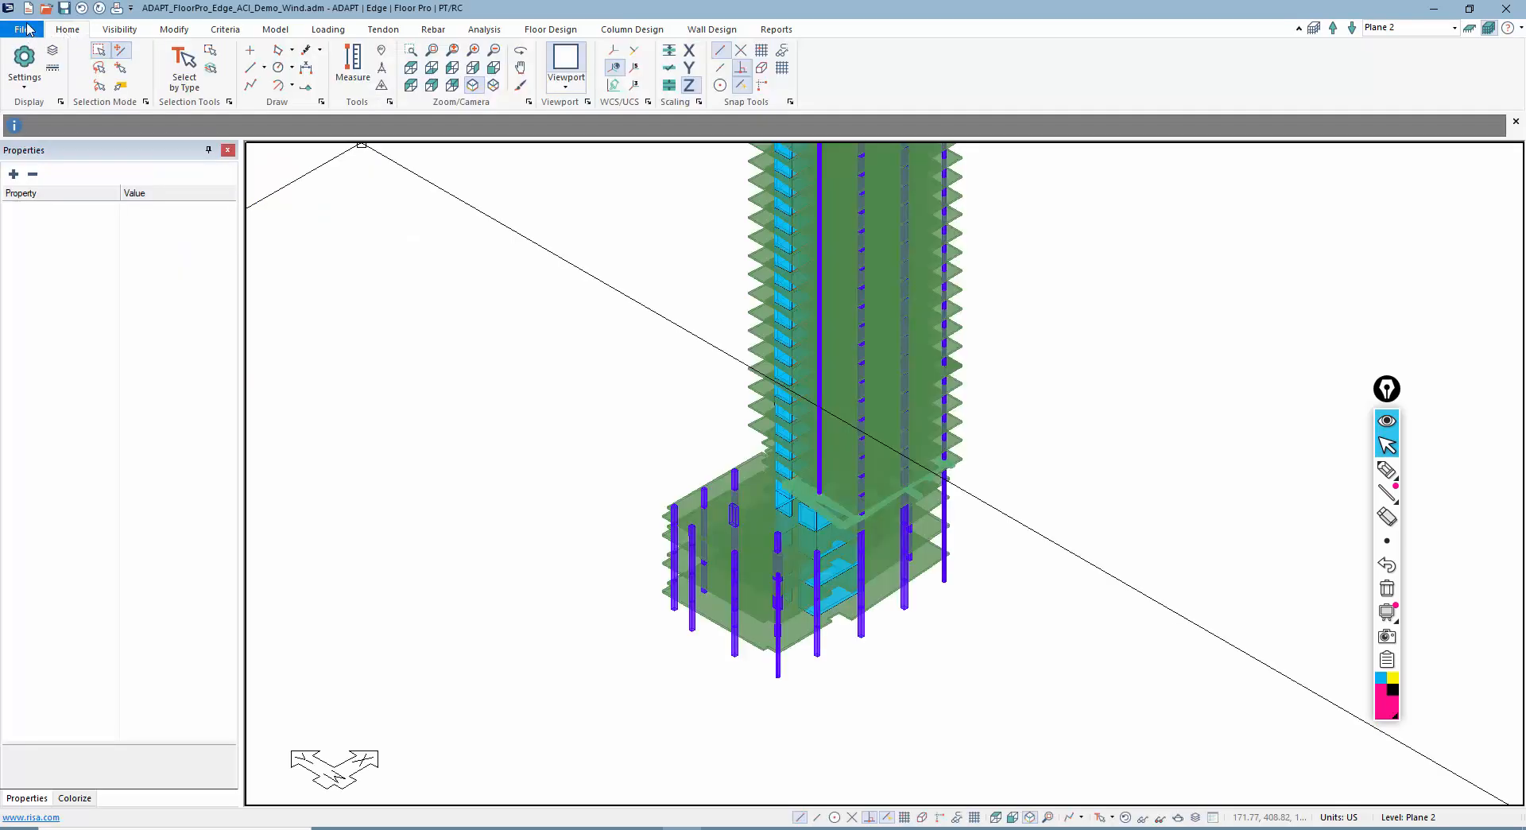
pyautogui.click(27, 30)
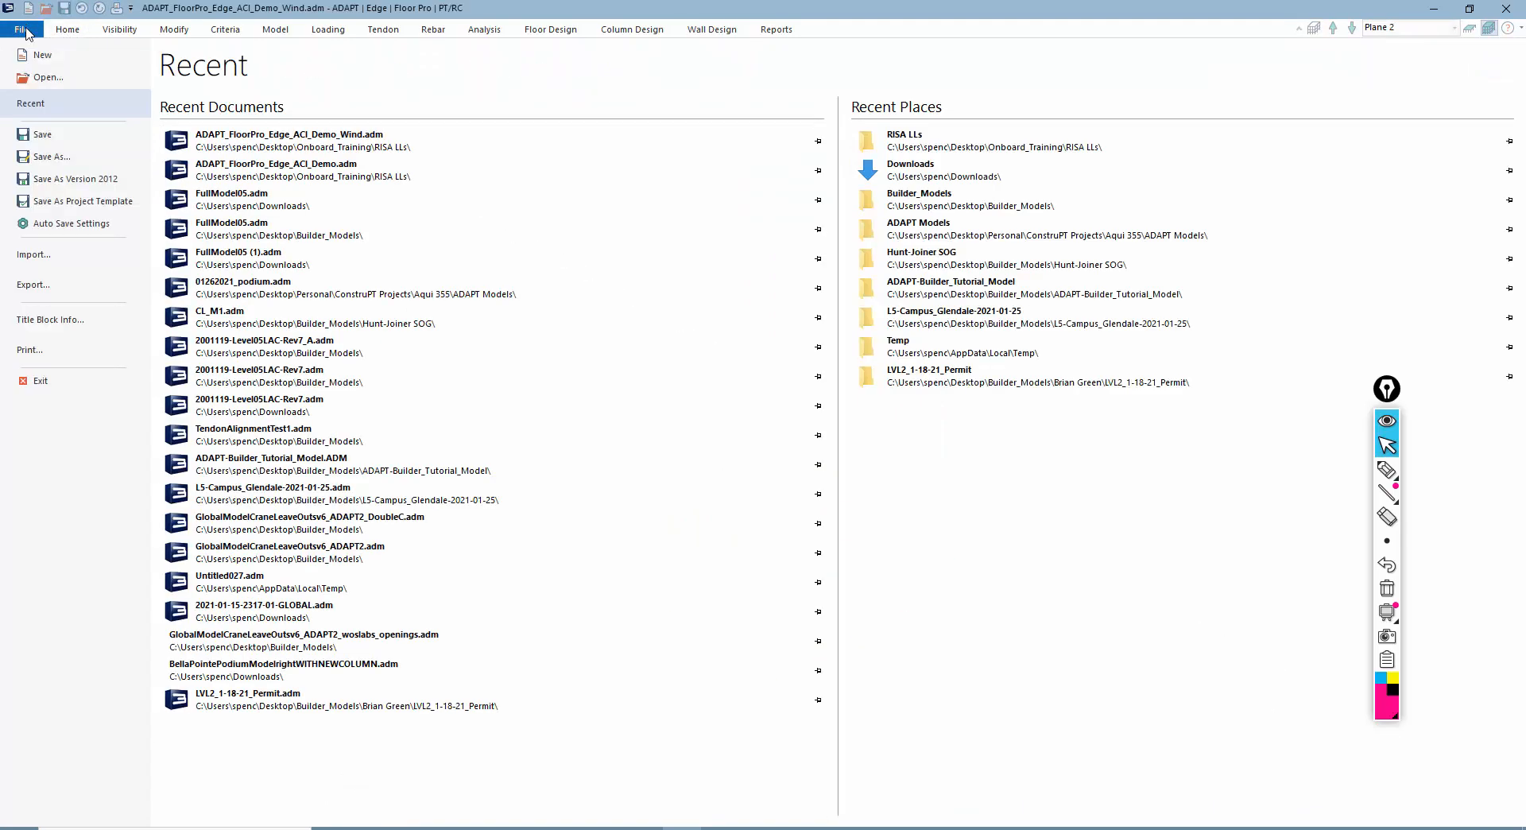
pyautogui.click(68, 202)
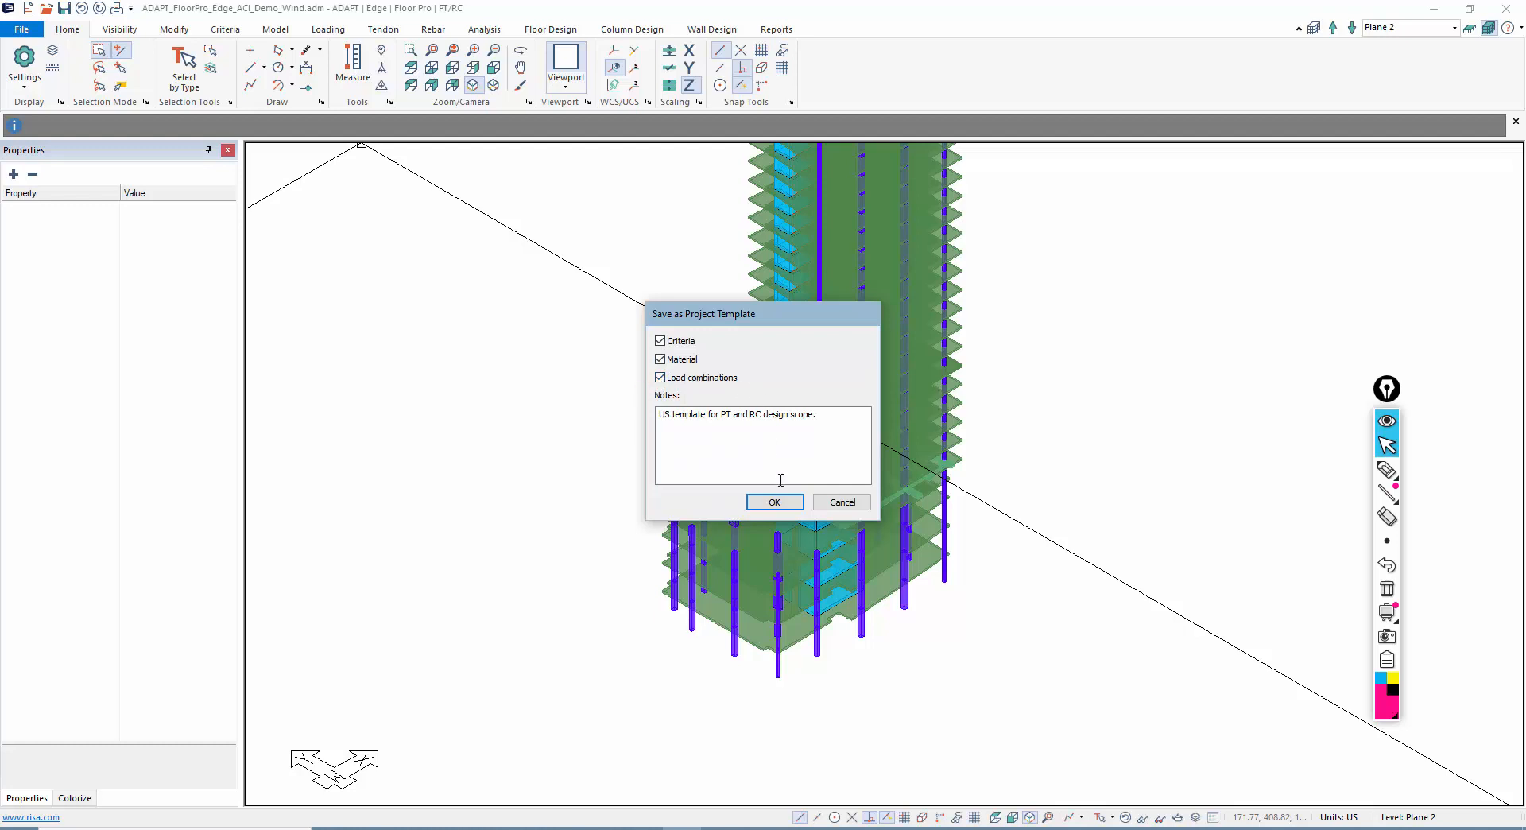
pyautogui.click(840, 503)
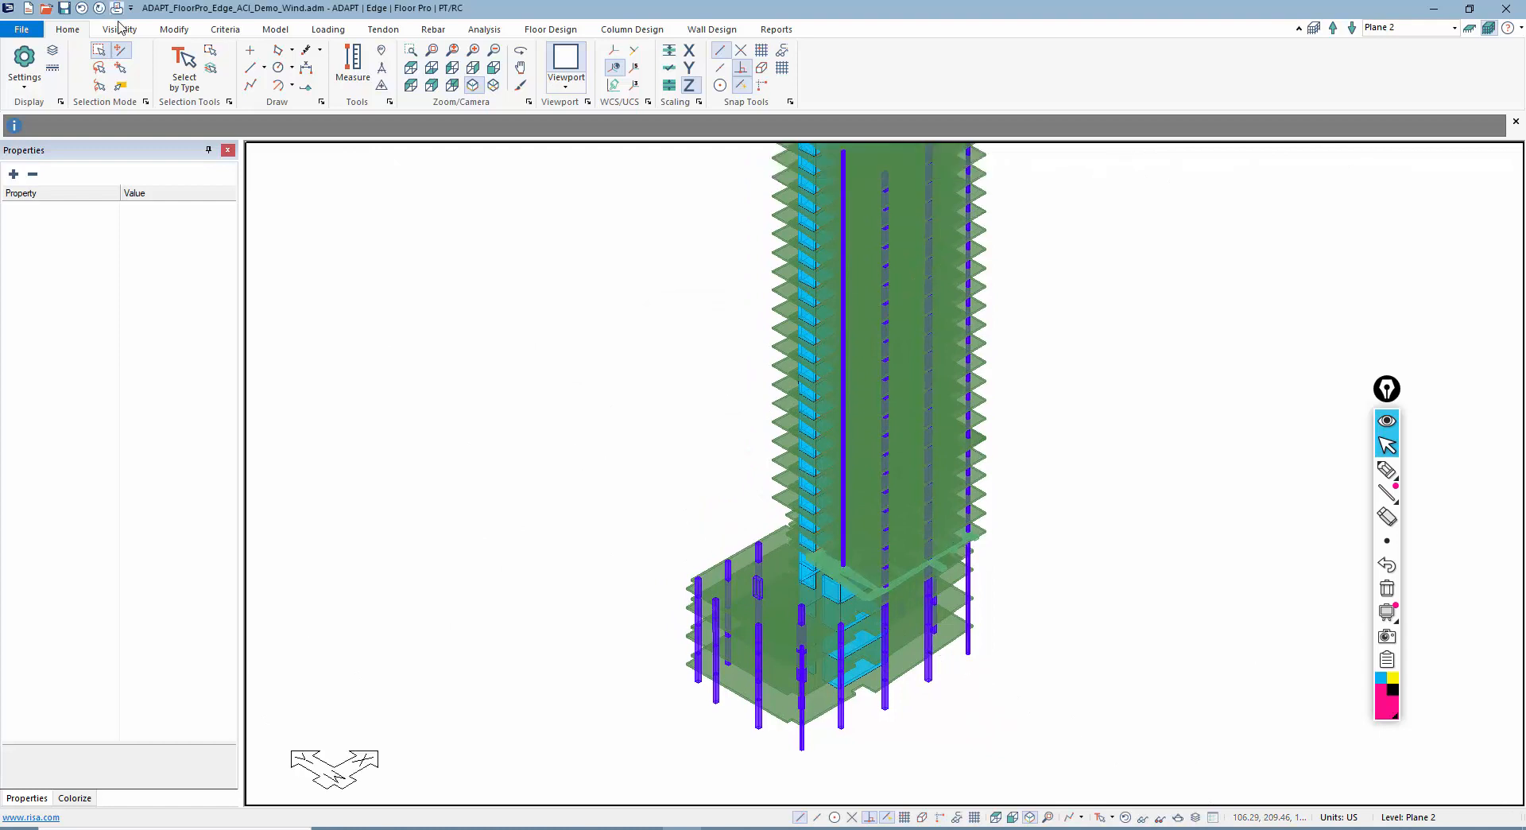
# - Reopen the load combinations in an enlarged window and limit the factor columns to the load cases
pyautogui.click(327, 29)
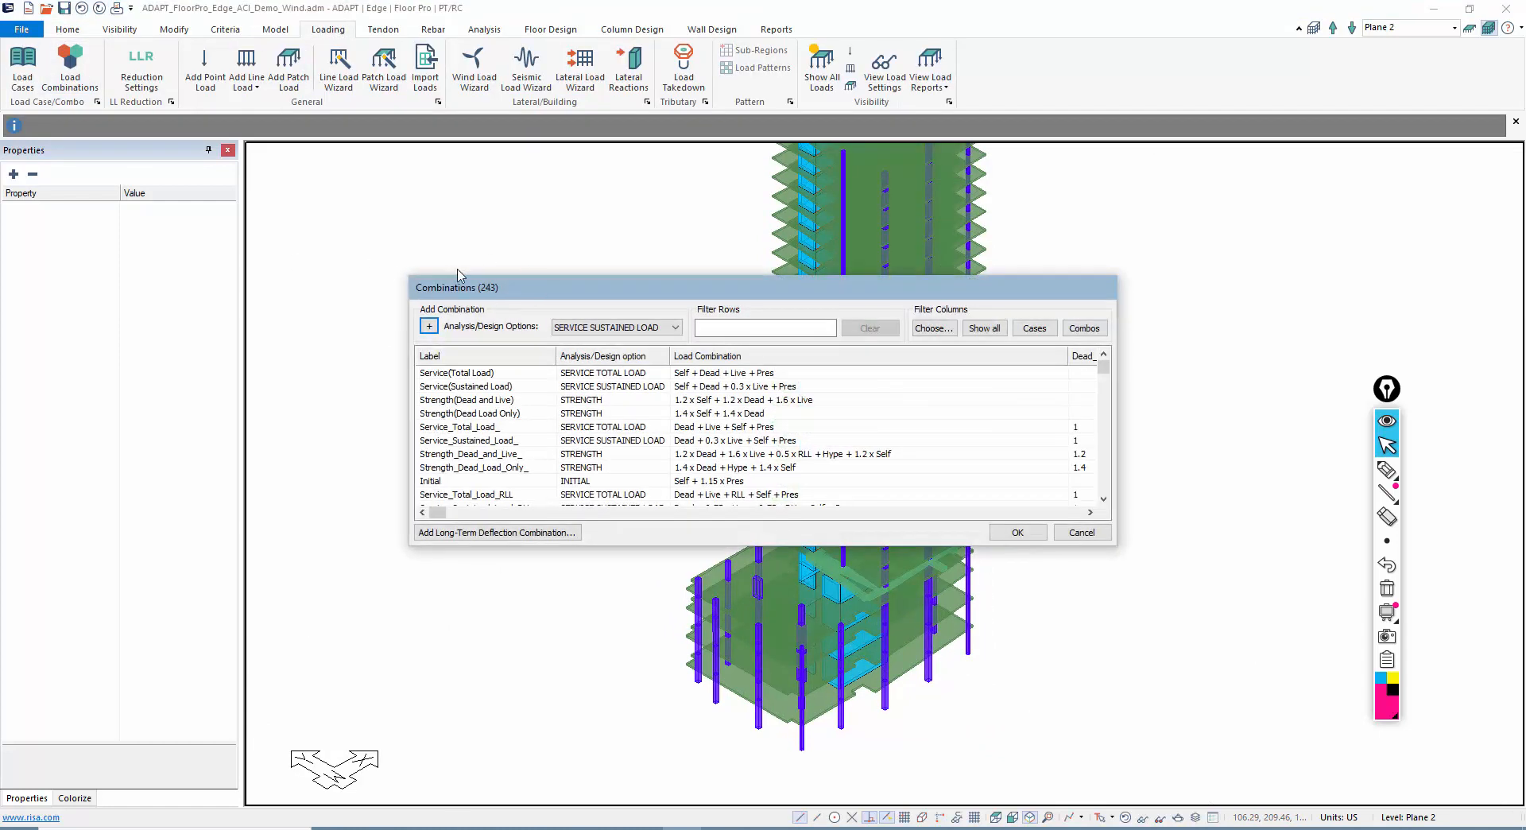
pyautogui.moveTo(717, 300); pyautogui.dragTo(600, 225)
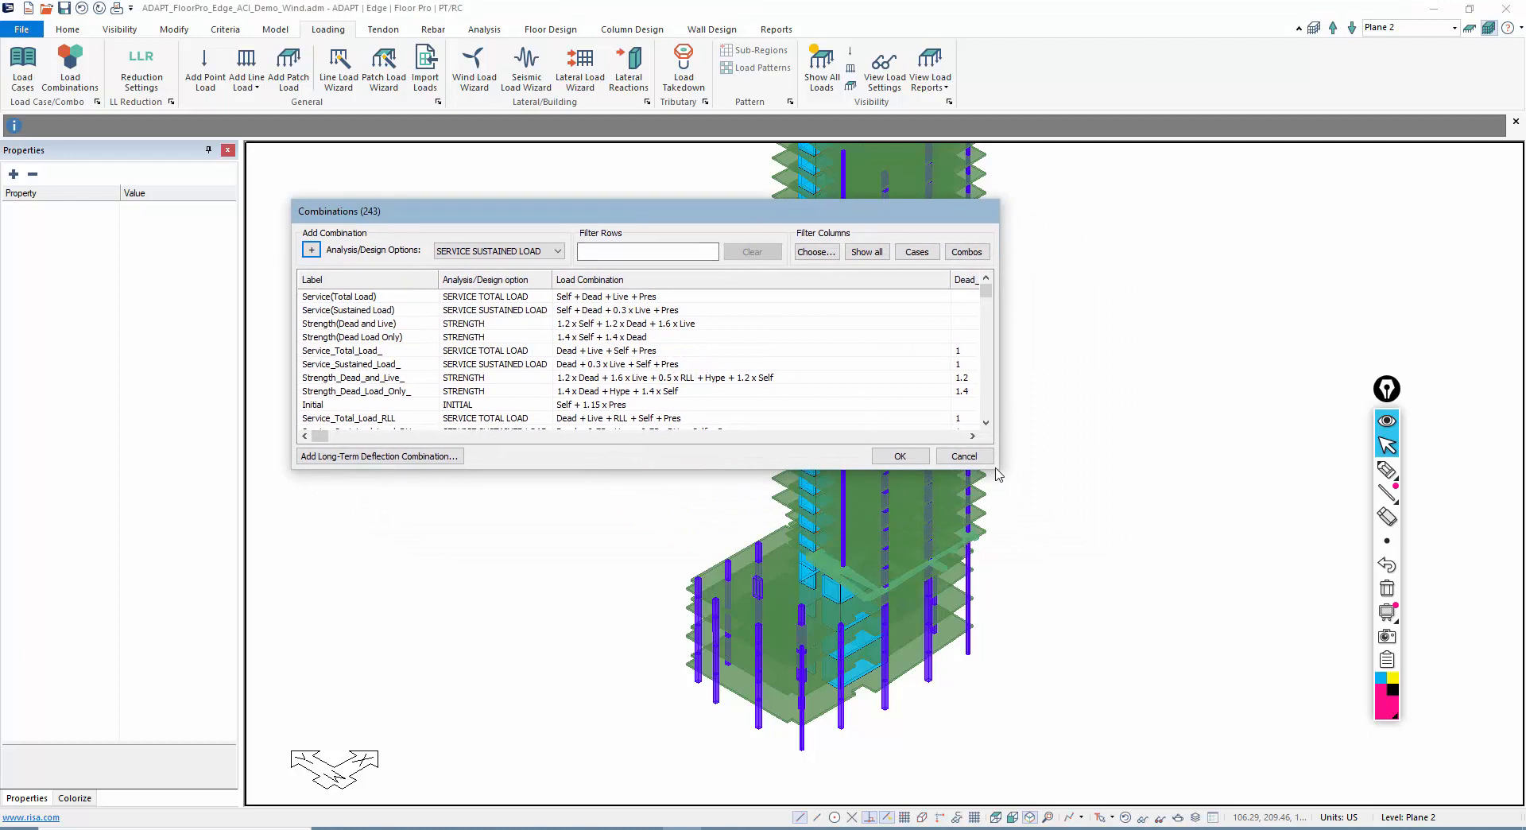
pyautogui.moveTo(998, 472); pyautogui.dragTo(1388, 803)
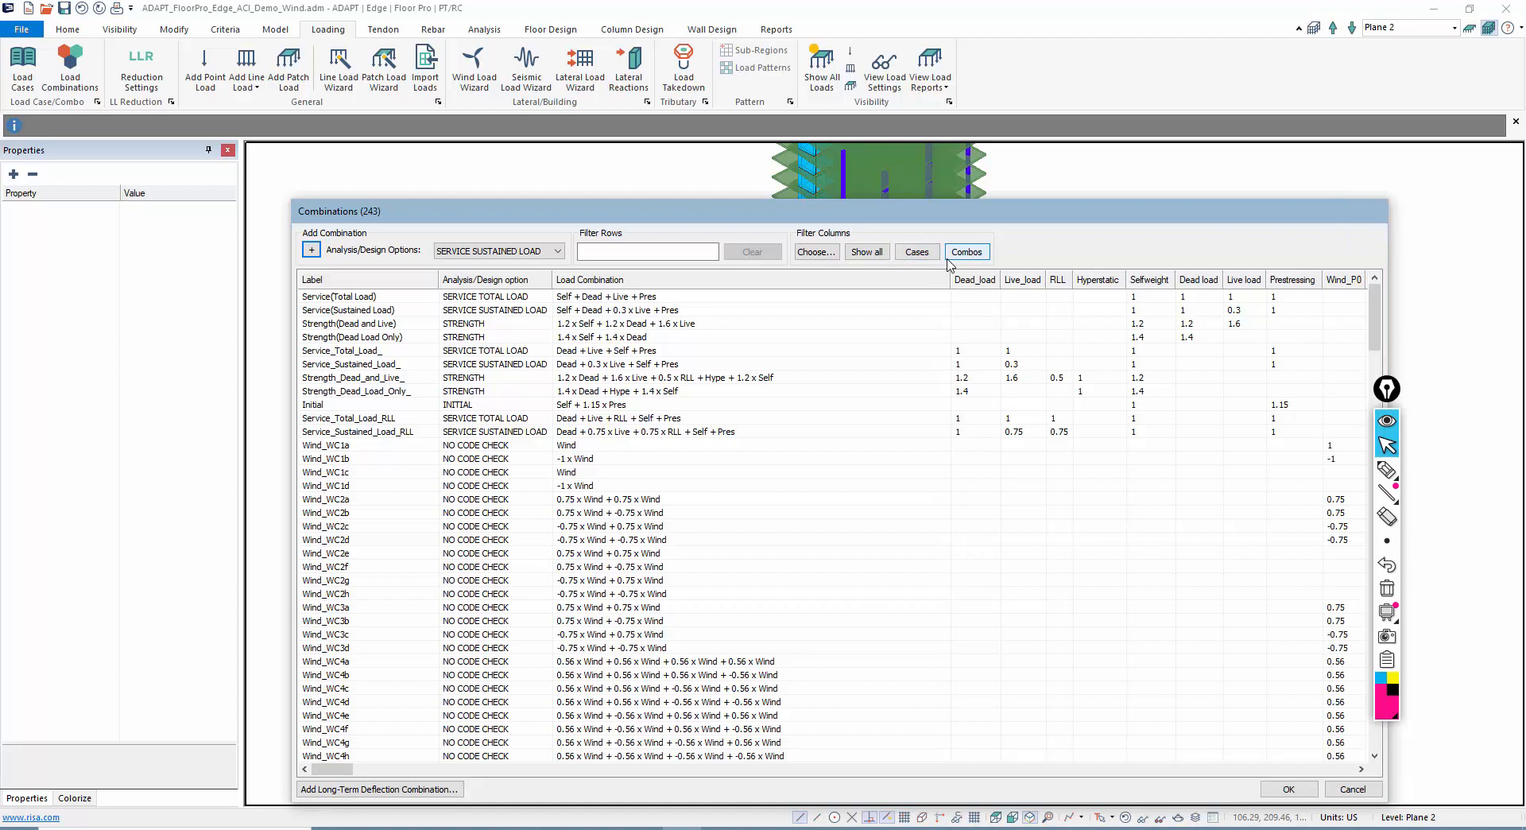
pyautogui.click(917, 252)
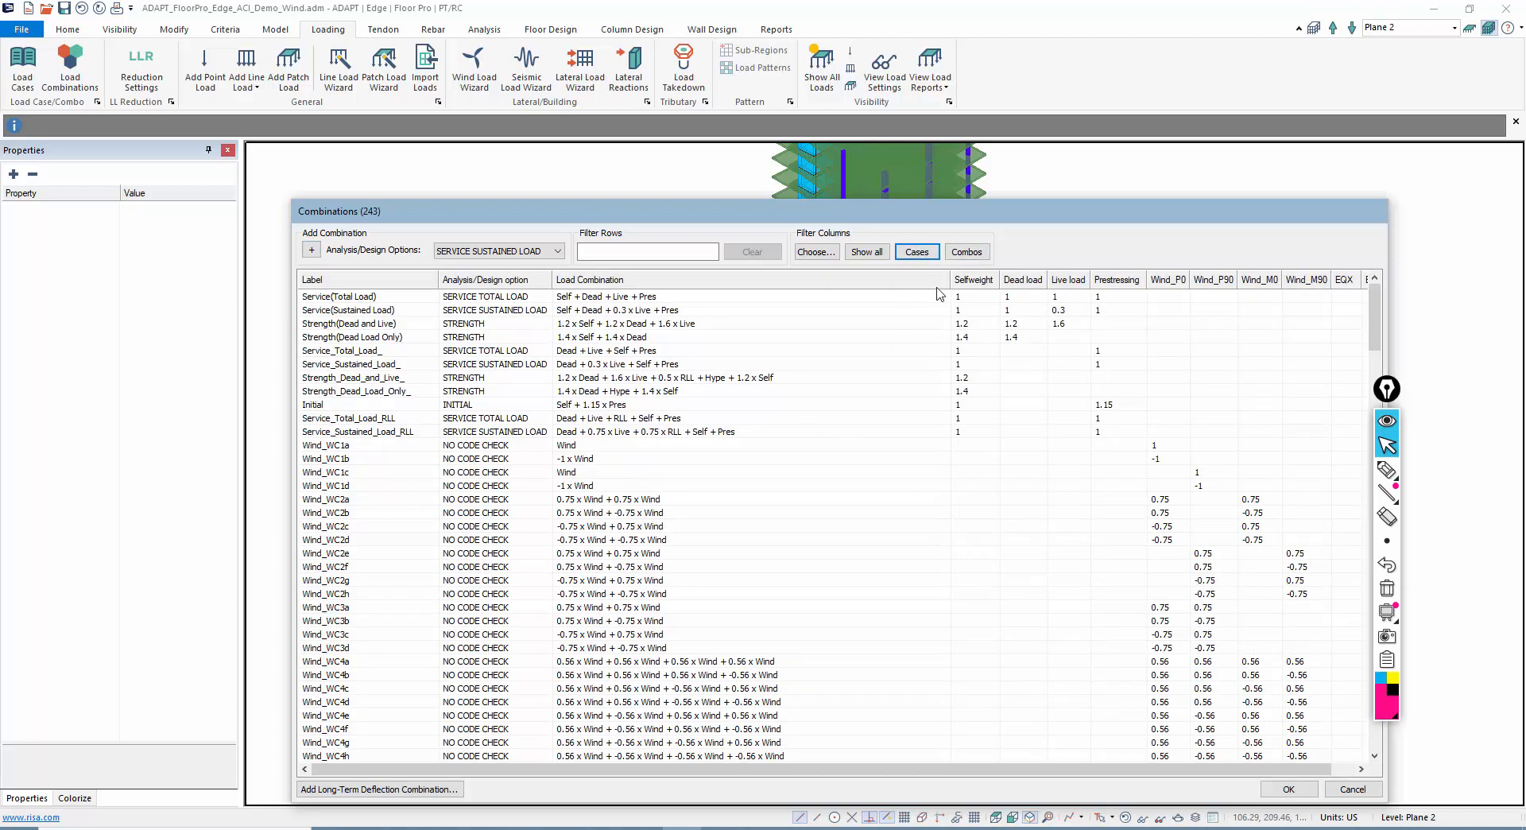
pyautogui.moveTo(856, 209); pyautogui.dragTo(674, 77)
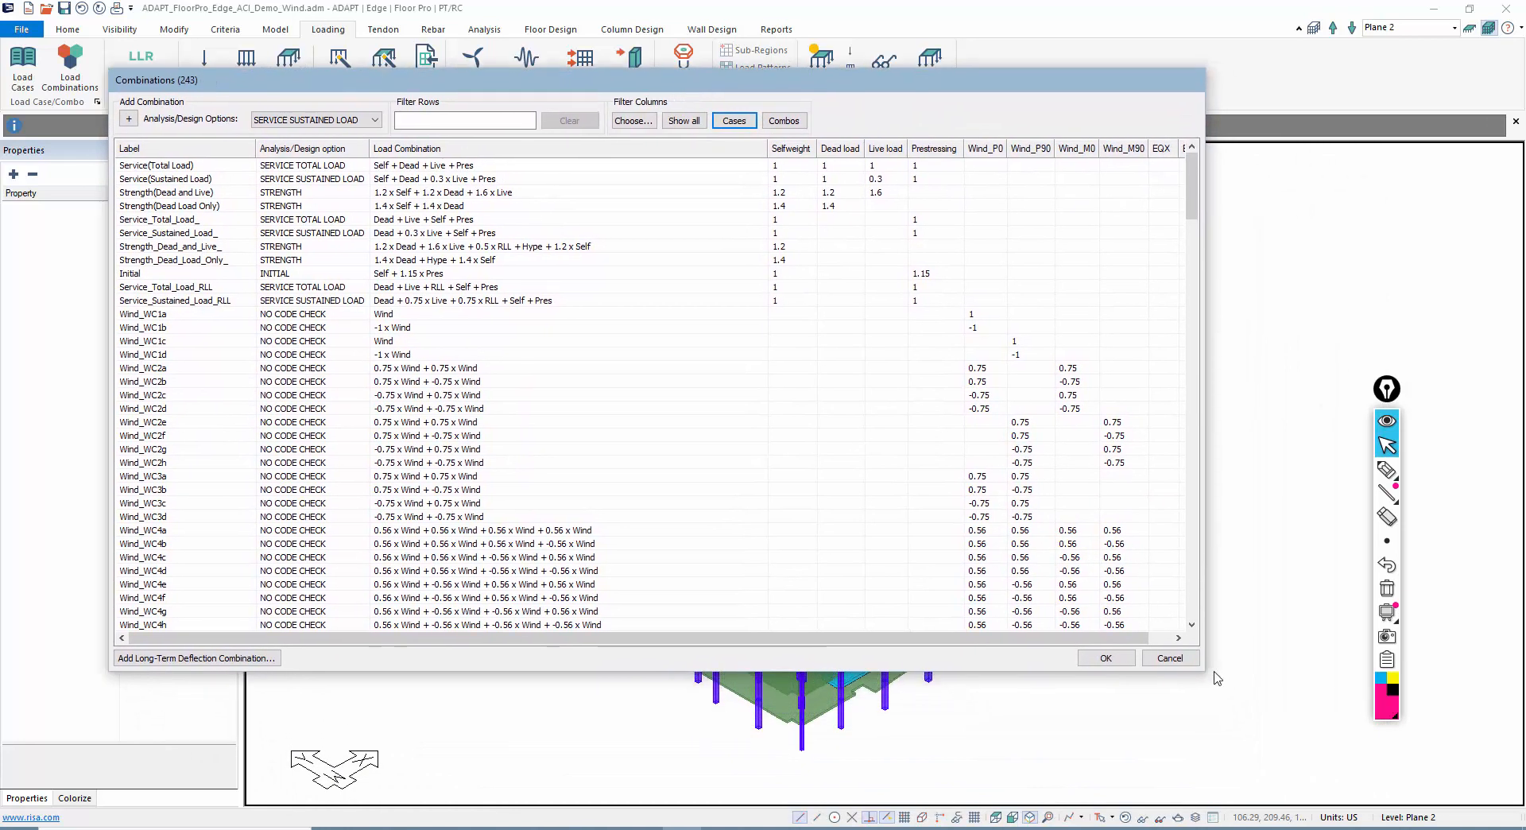
pyautogui.moveTo(1201, 671); pyautogui.dragTo(1419, 819)
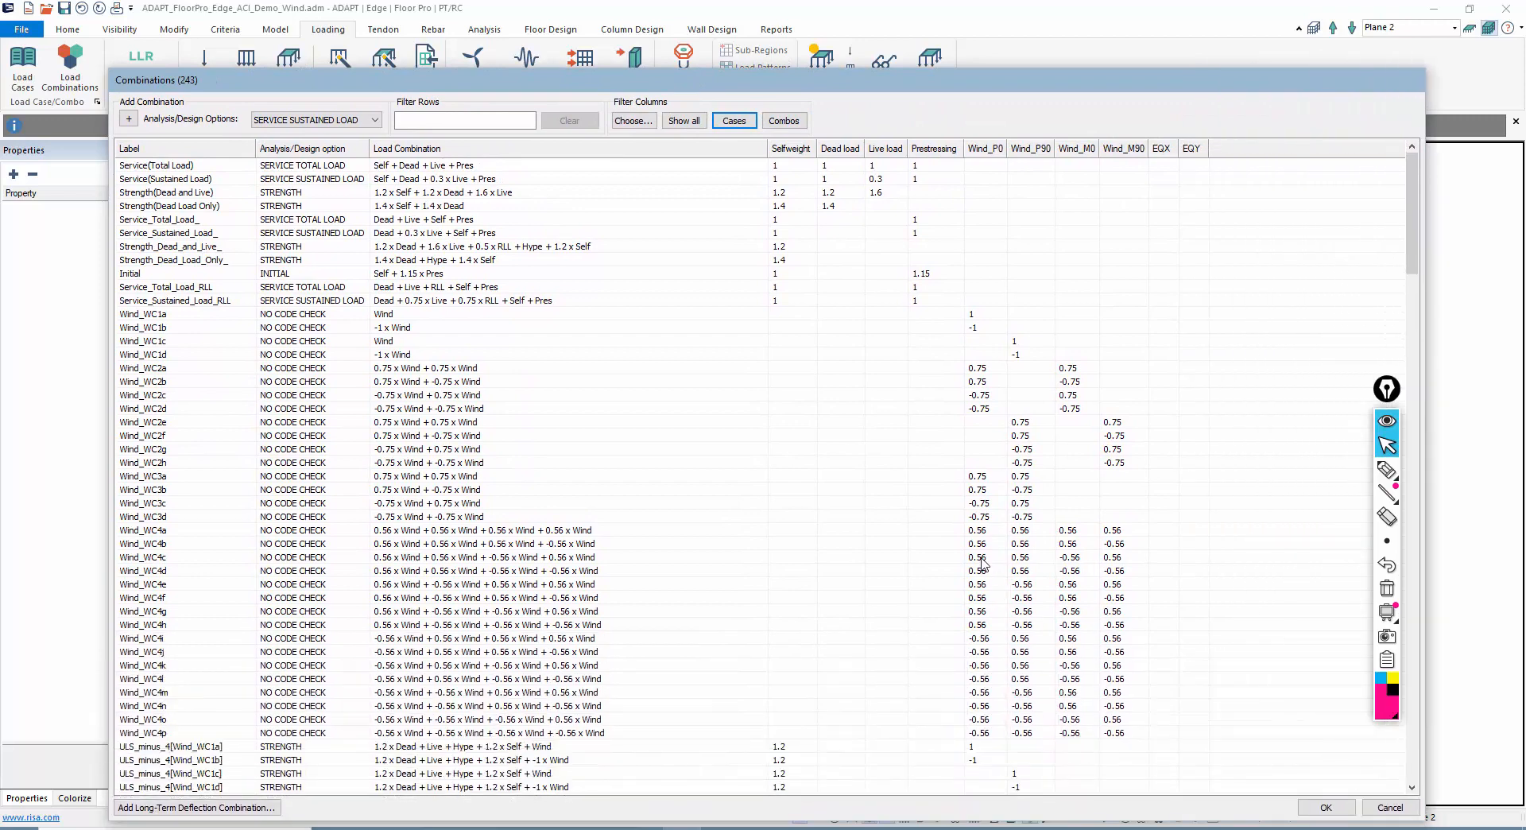
# - Look through the wind, ULS and seismic load combinations and return to the start of the list
pyautogui.scroll(-7, 920, 506)
pyautogui.scroll(-9, 920, 505)
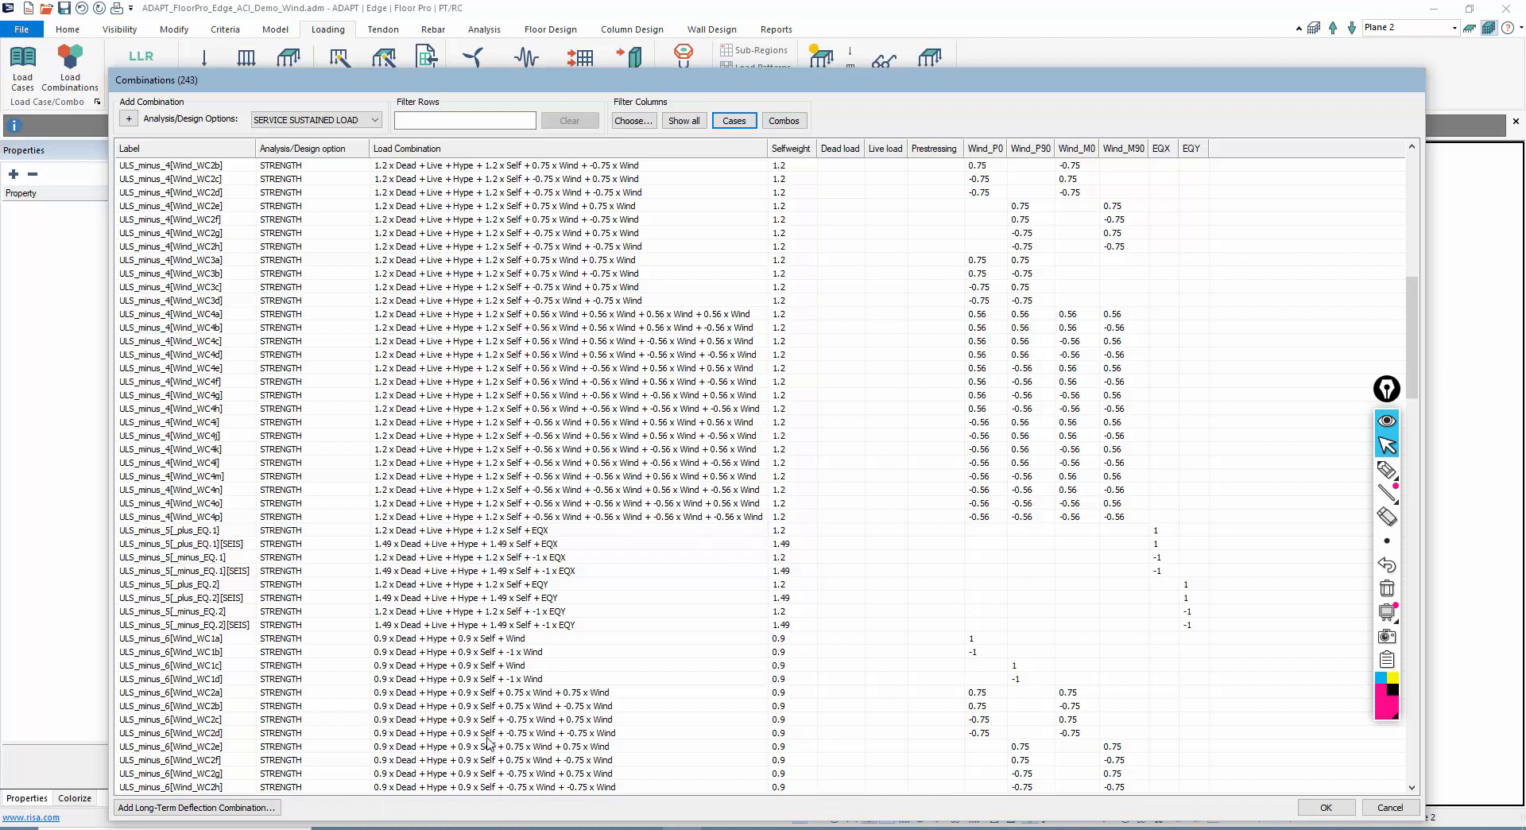
pyautogui.scroll(2, 858, 545)
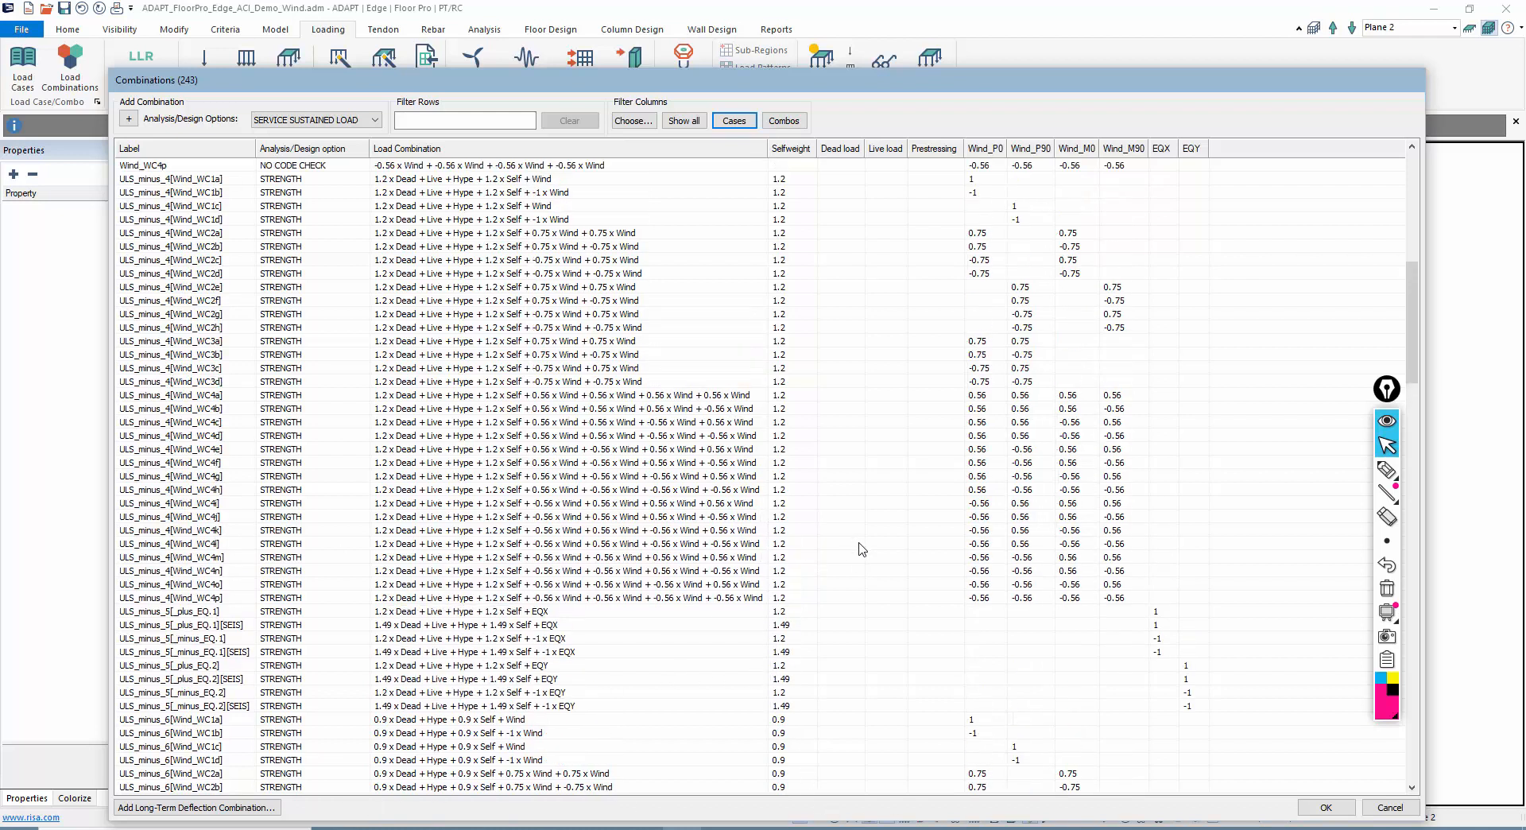
pyautogui.scroll(14, 863, 550)
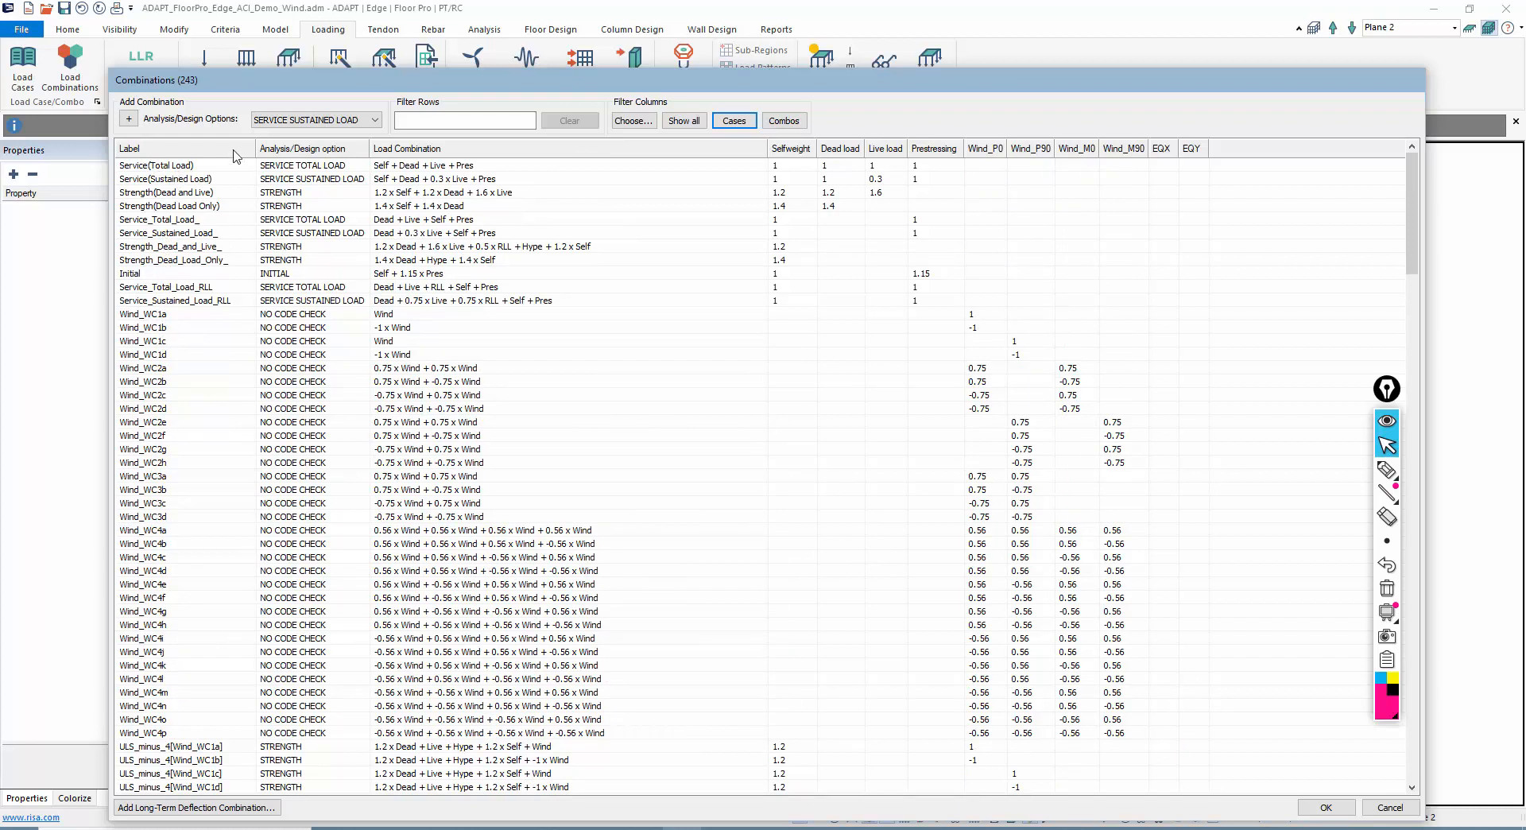
# - Examine the Wind_P0, Wind_P90 and Wind_M0 factors of the Wind_WC1 and Wind_WC2 combinations
pyautogui.scroll(-1, 221, 262)
pyautogui.scroll(-1, 222, 263)
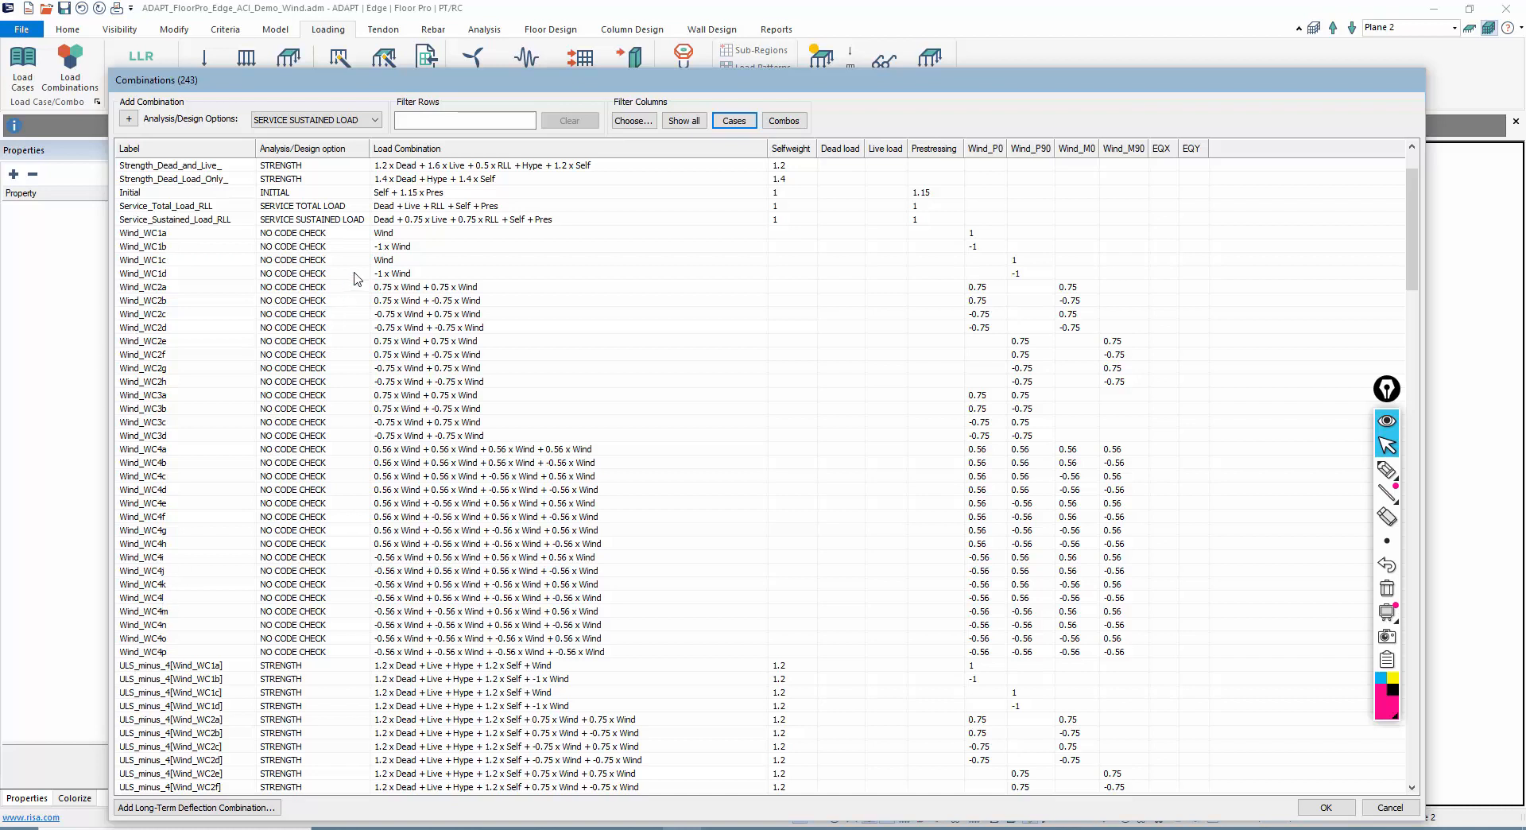
pyautogui.doubleClick(985, 246)
pyautogui.doubleClick(1021, 261)
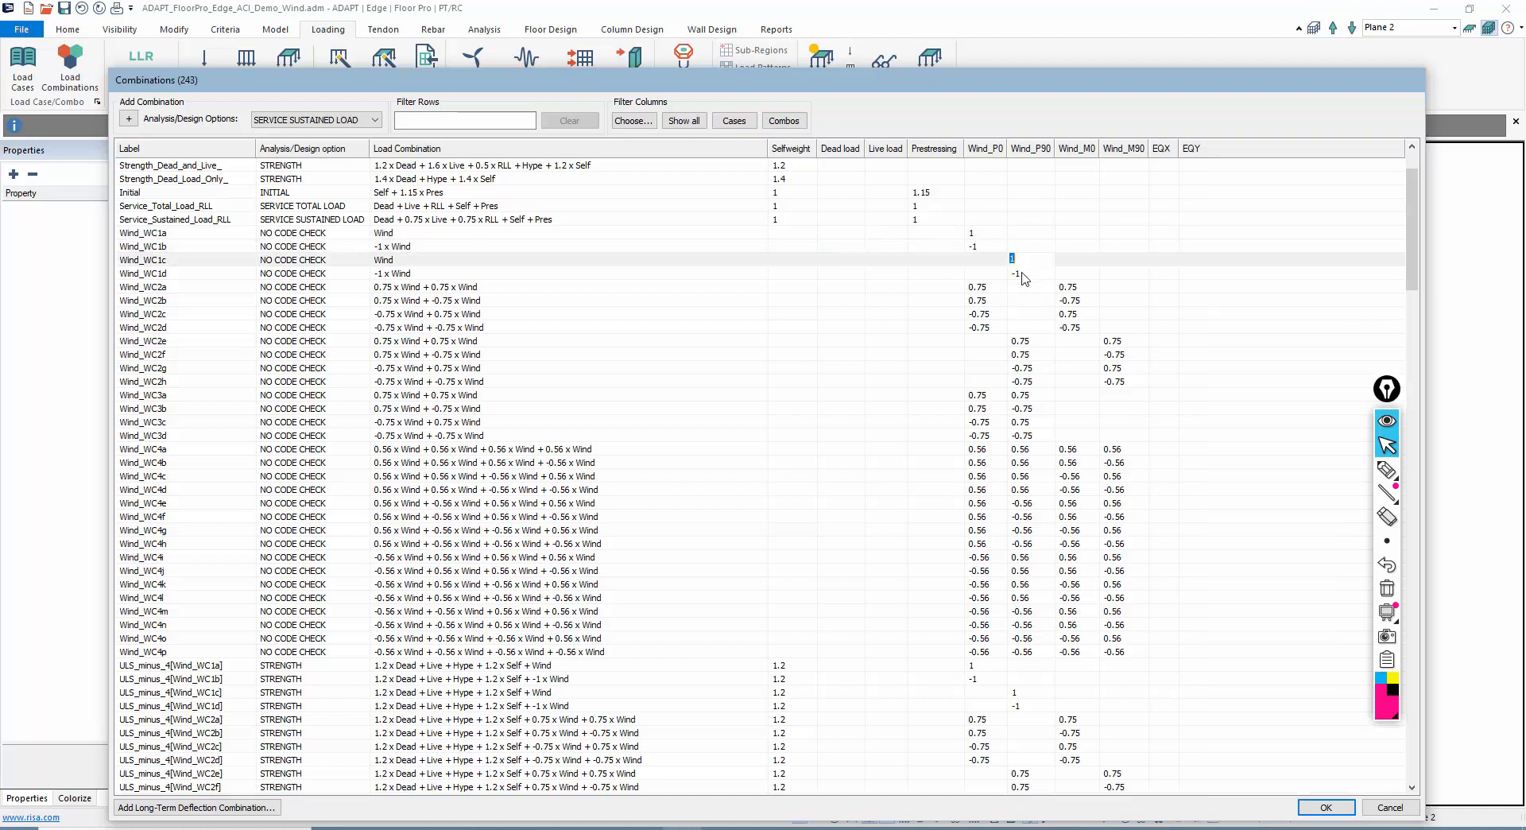
pyautogui.doubleClick(1021, 274)
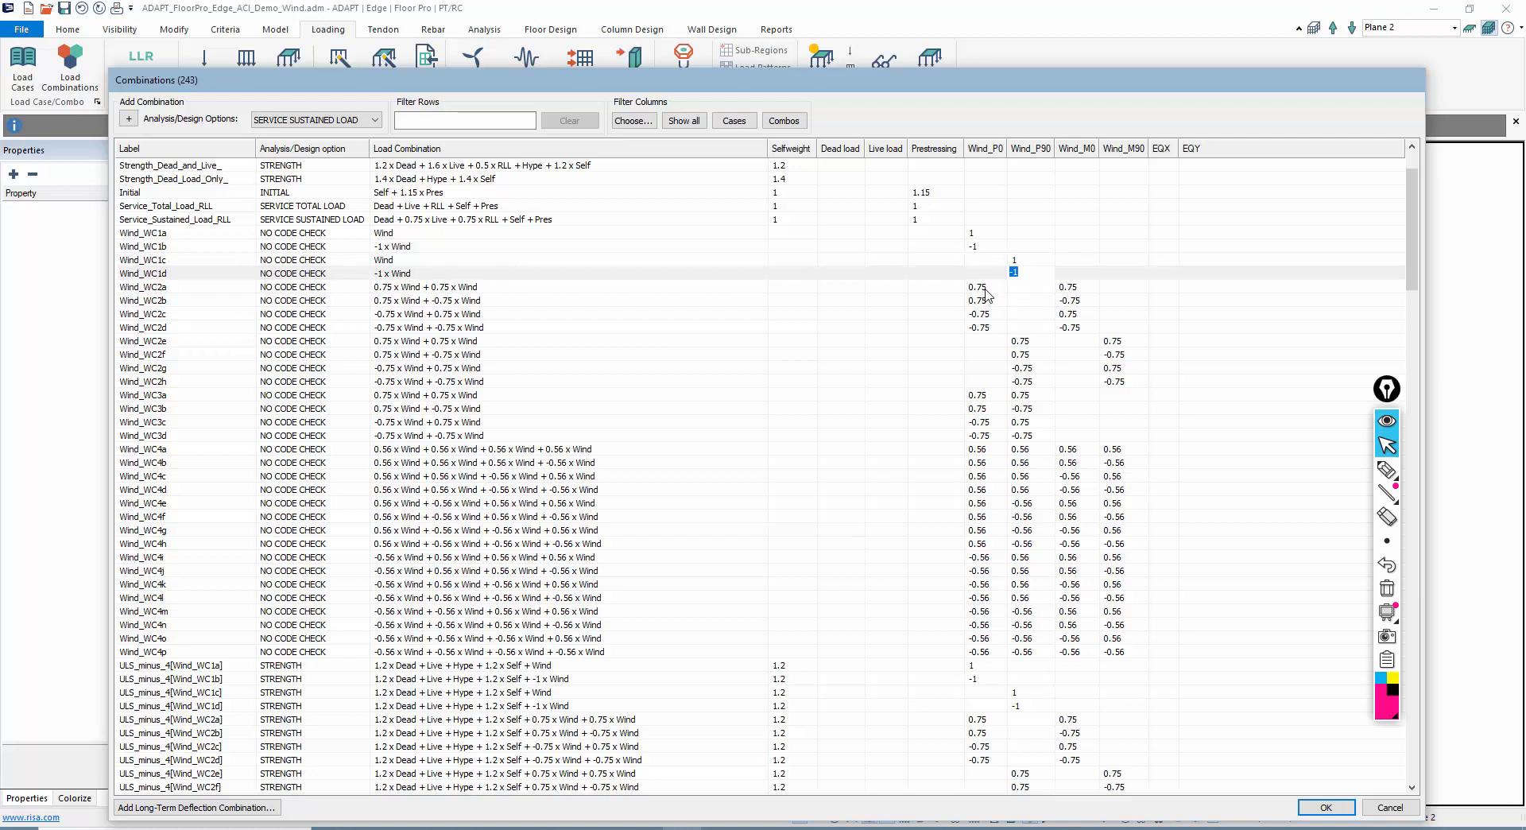
pyautogui.doubleClick(1078, 300)
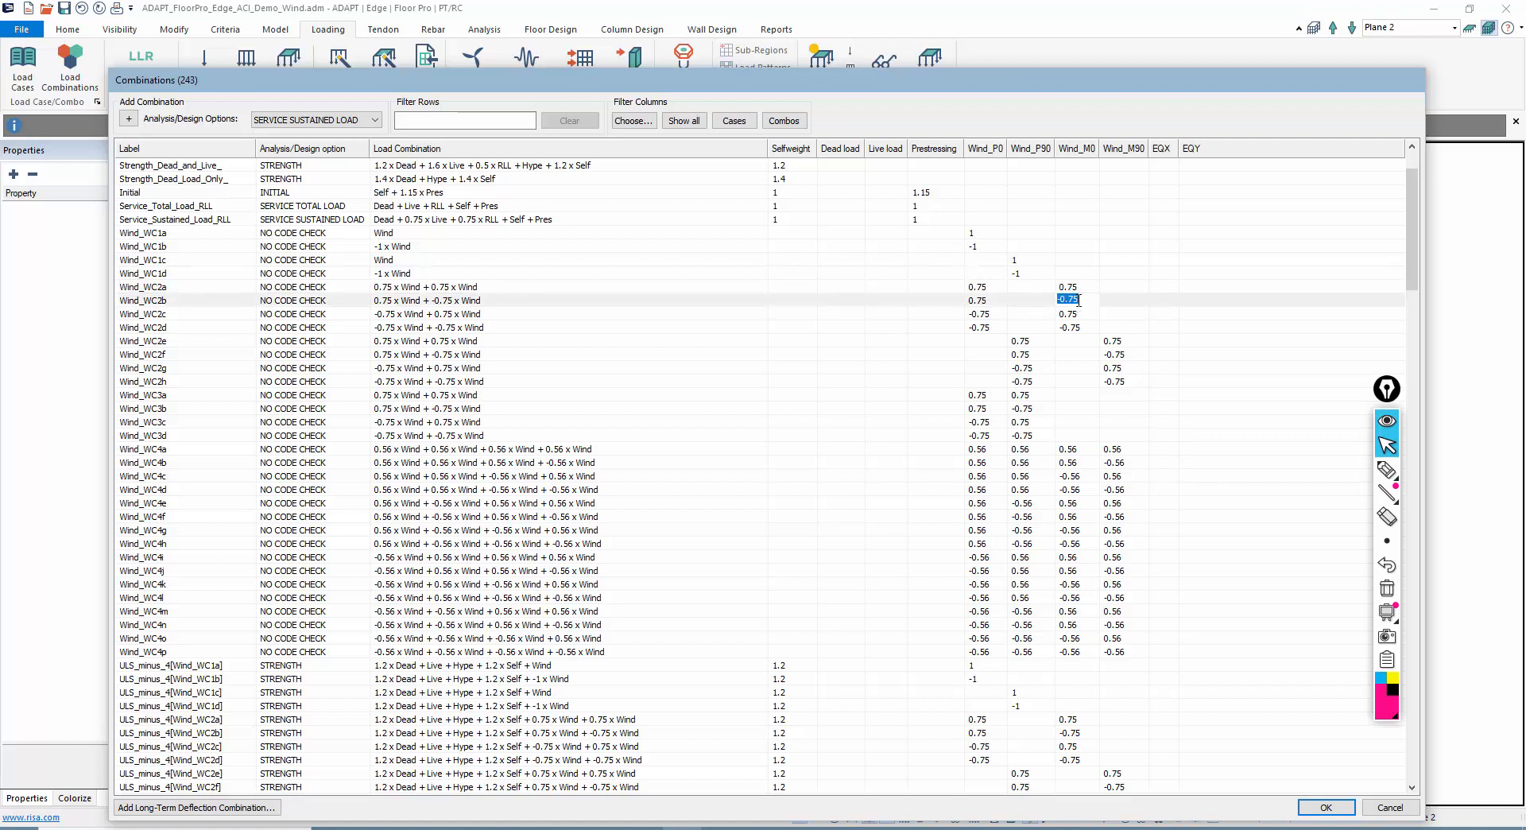
pyautogui.click(987, 316)
pyautogui.click(1033, 327)
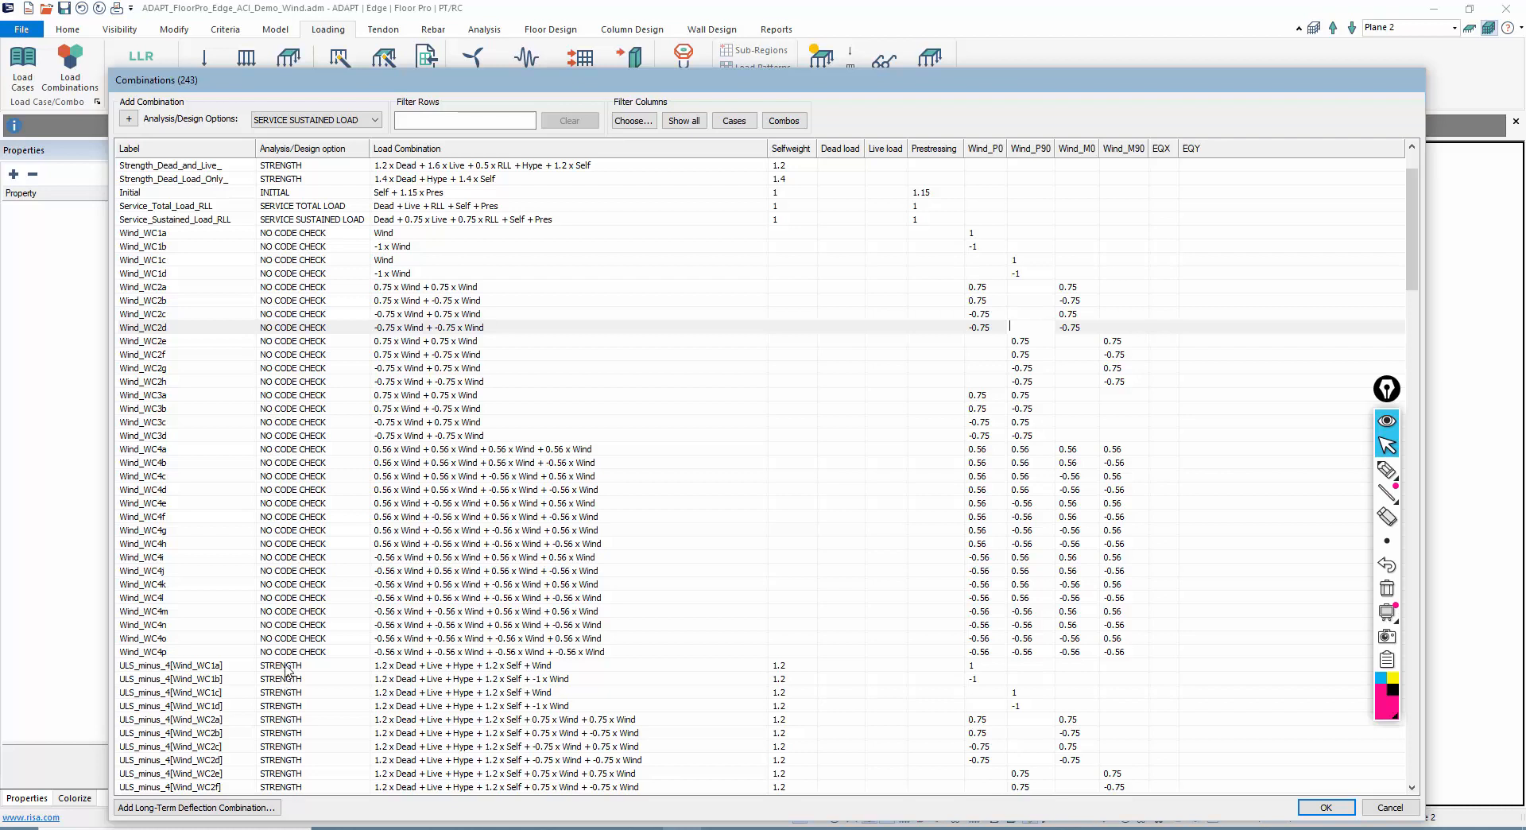
# - Review the ULS strength combinations that combine gravity loads with the wind cases and with EQX and EQY
pyautogui.scroll(-8, 292, 602)
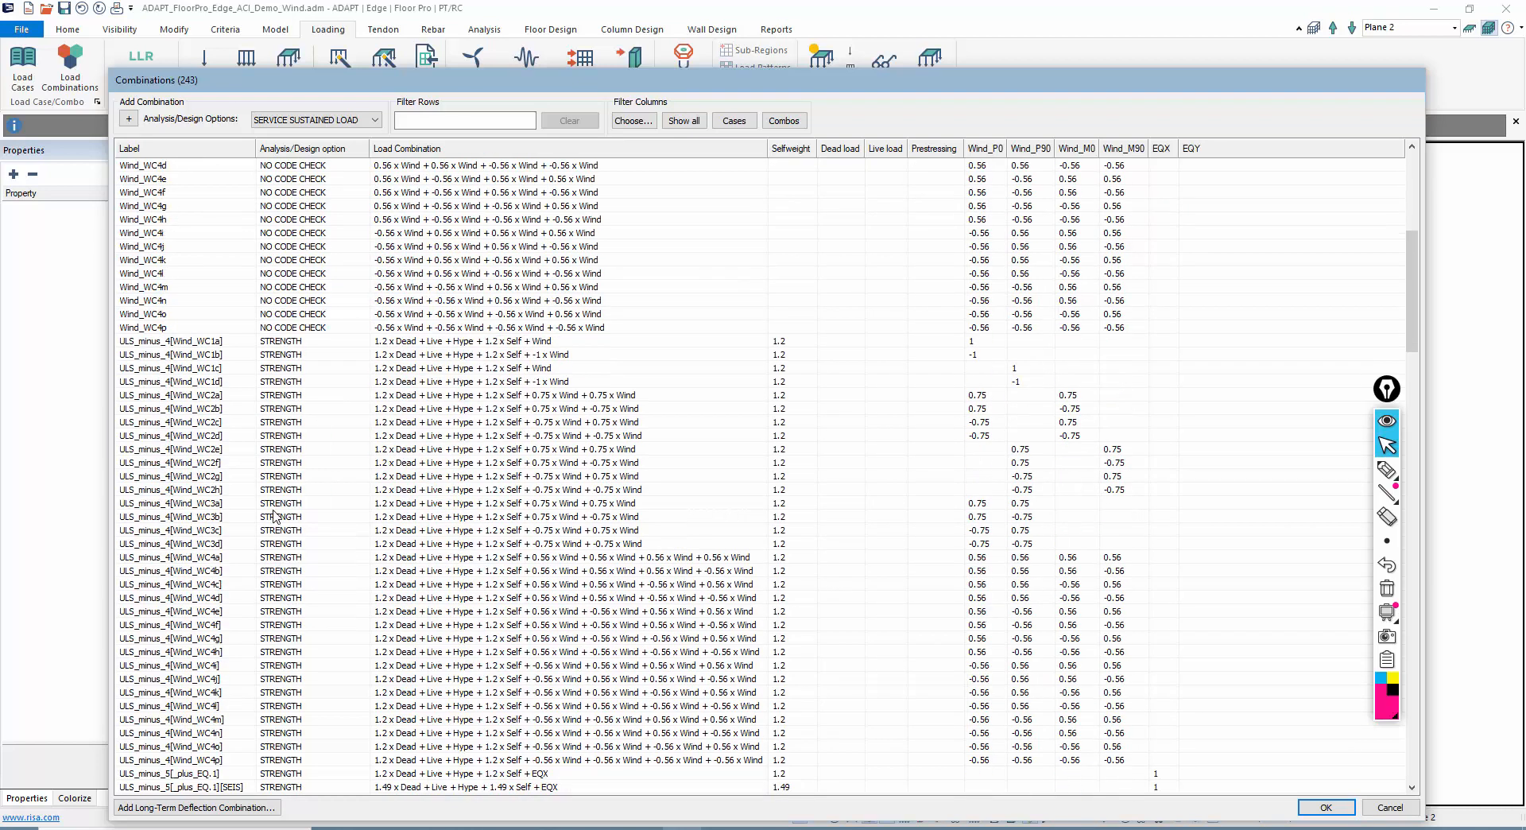
pyautogui.scroll(-3, 260, 553)
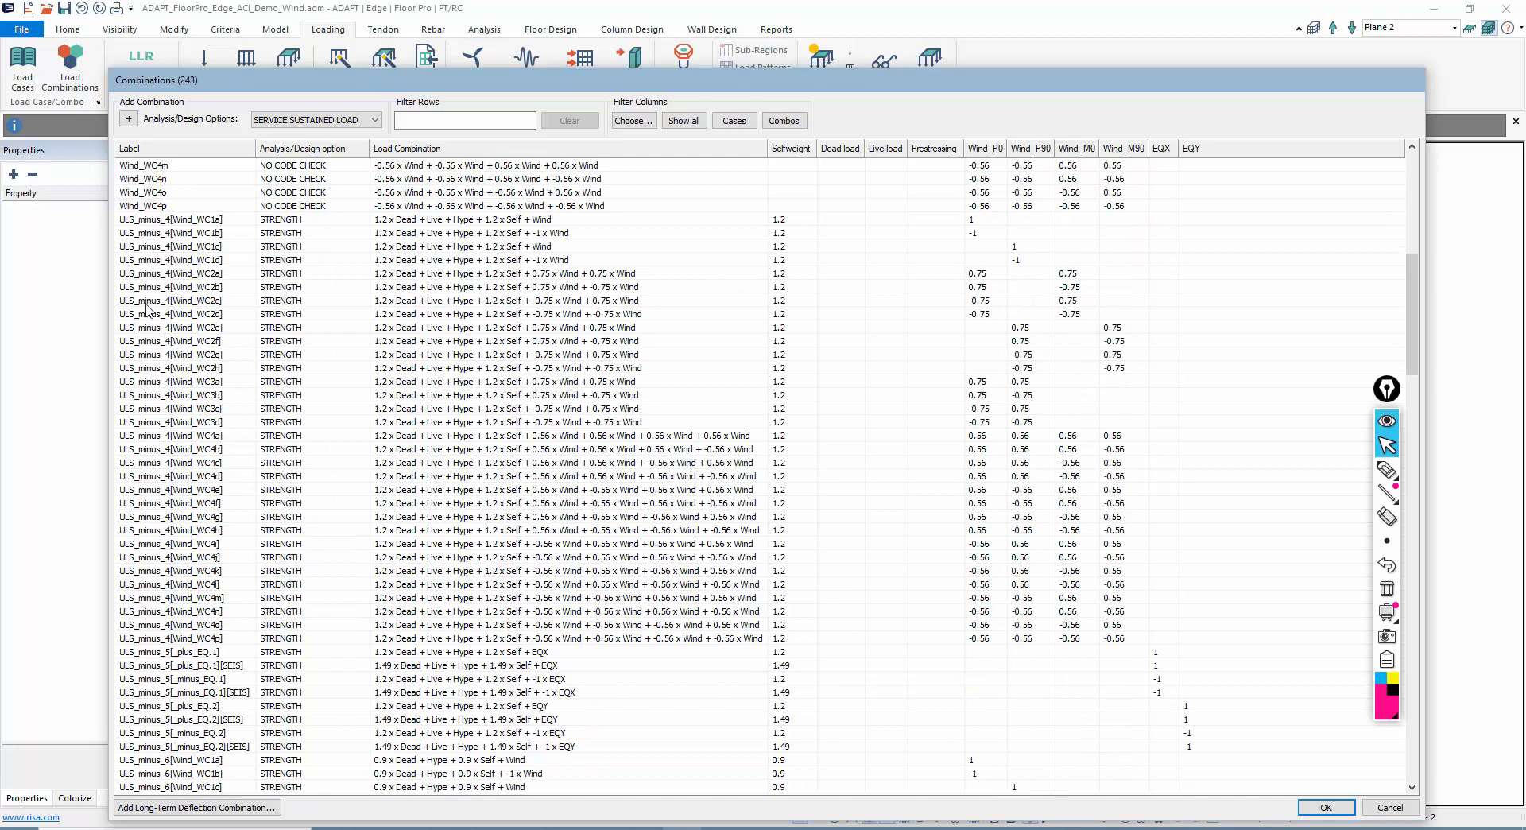
pyautogui.scroll(-3, 151, 688)
pyautogui.scroll(-9, 153, 685)
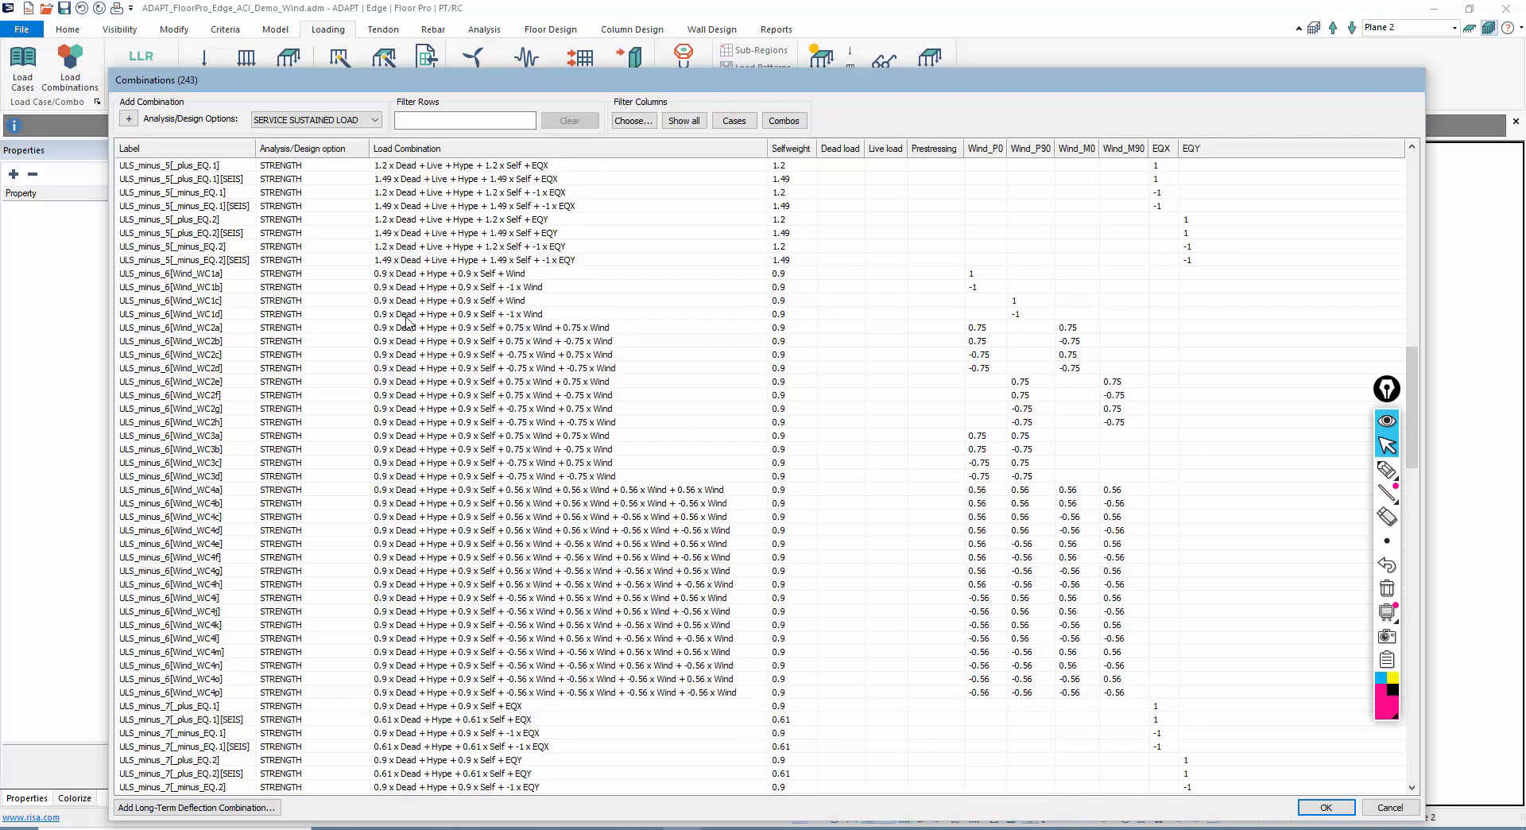
# - Review the SLS service combinations with wind and seismic cases through the end of the list, and close it without changes
pyautogui.scroll(-9, 126, 691)
pyautogui.scroll(-1, 137, 664)
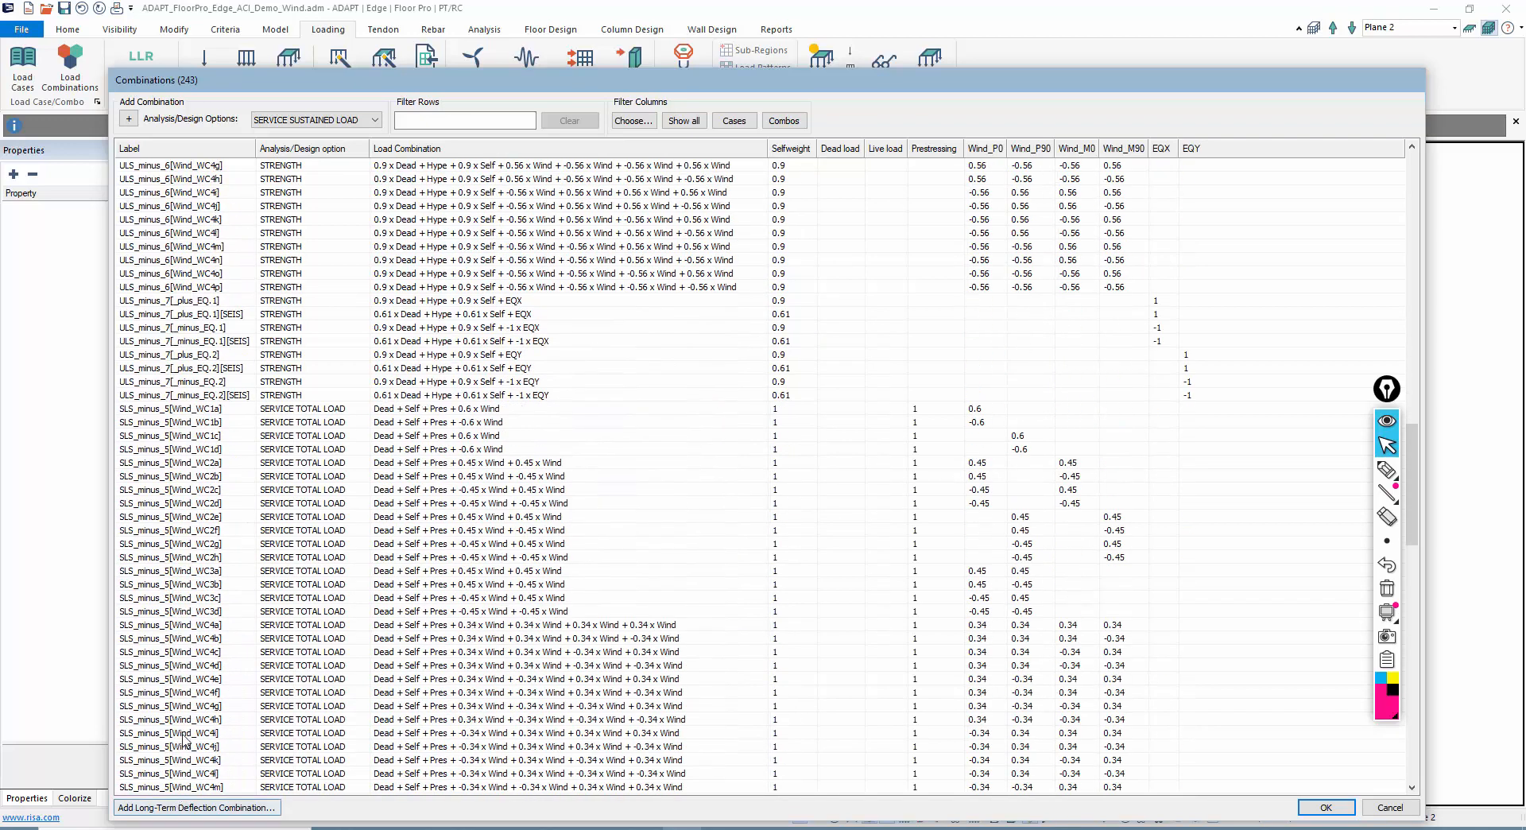
pyautogui.scroll(-6, 182, 729)
pyautogui.scroll(5, 224, 604)
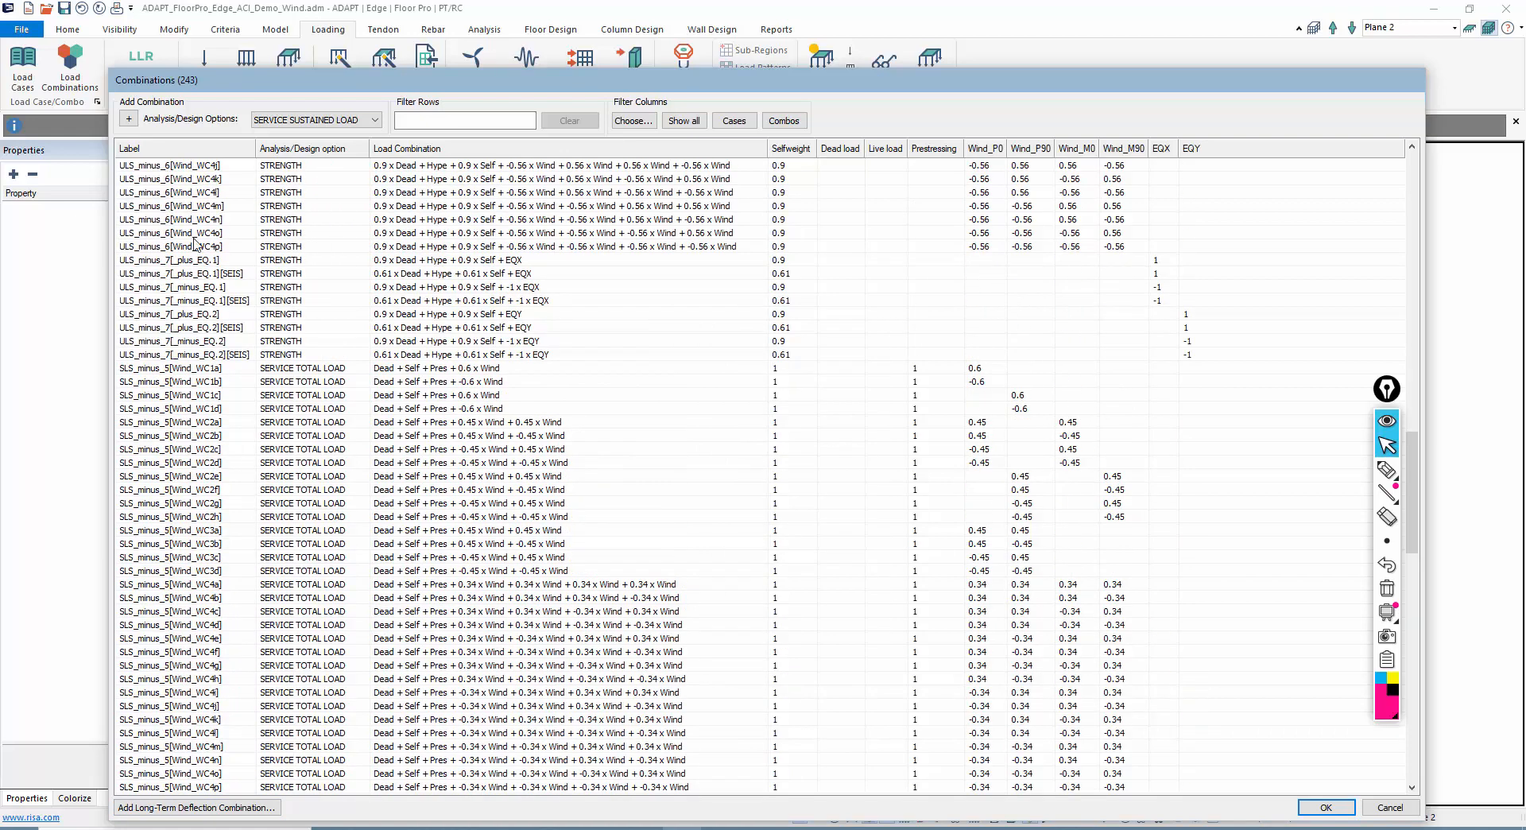
pyautogui.scroll(-6, 200, 387)
pyautogui.scroll(-6, 200, 387)
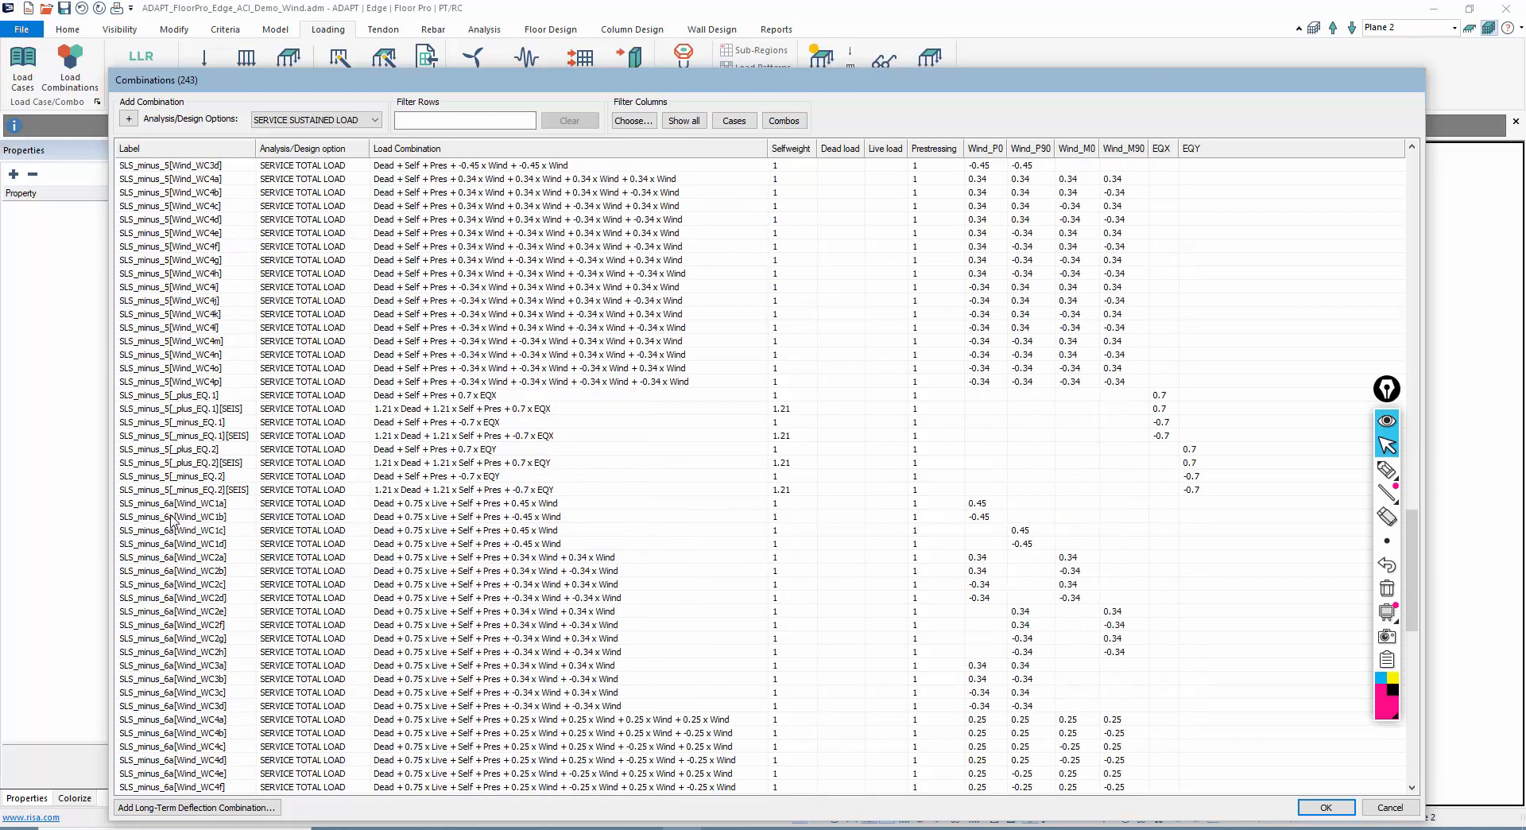
pyautogui.scroll(-5, 262, 522)
pyautogui.scroll(-12, 262, 522)
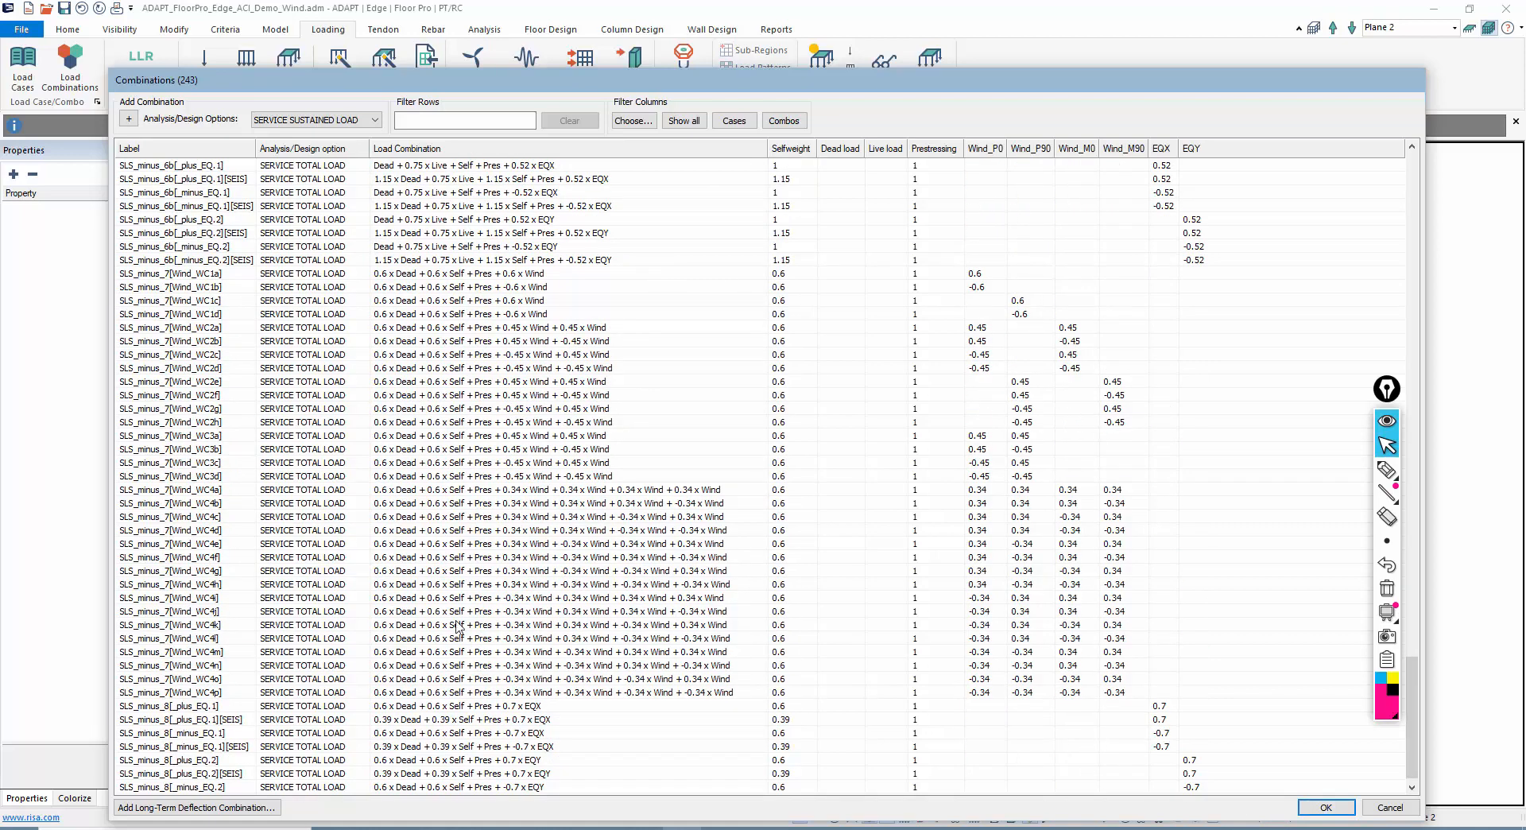
pyautogui.click(1389, 807)
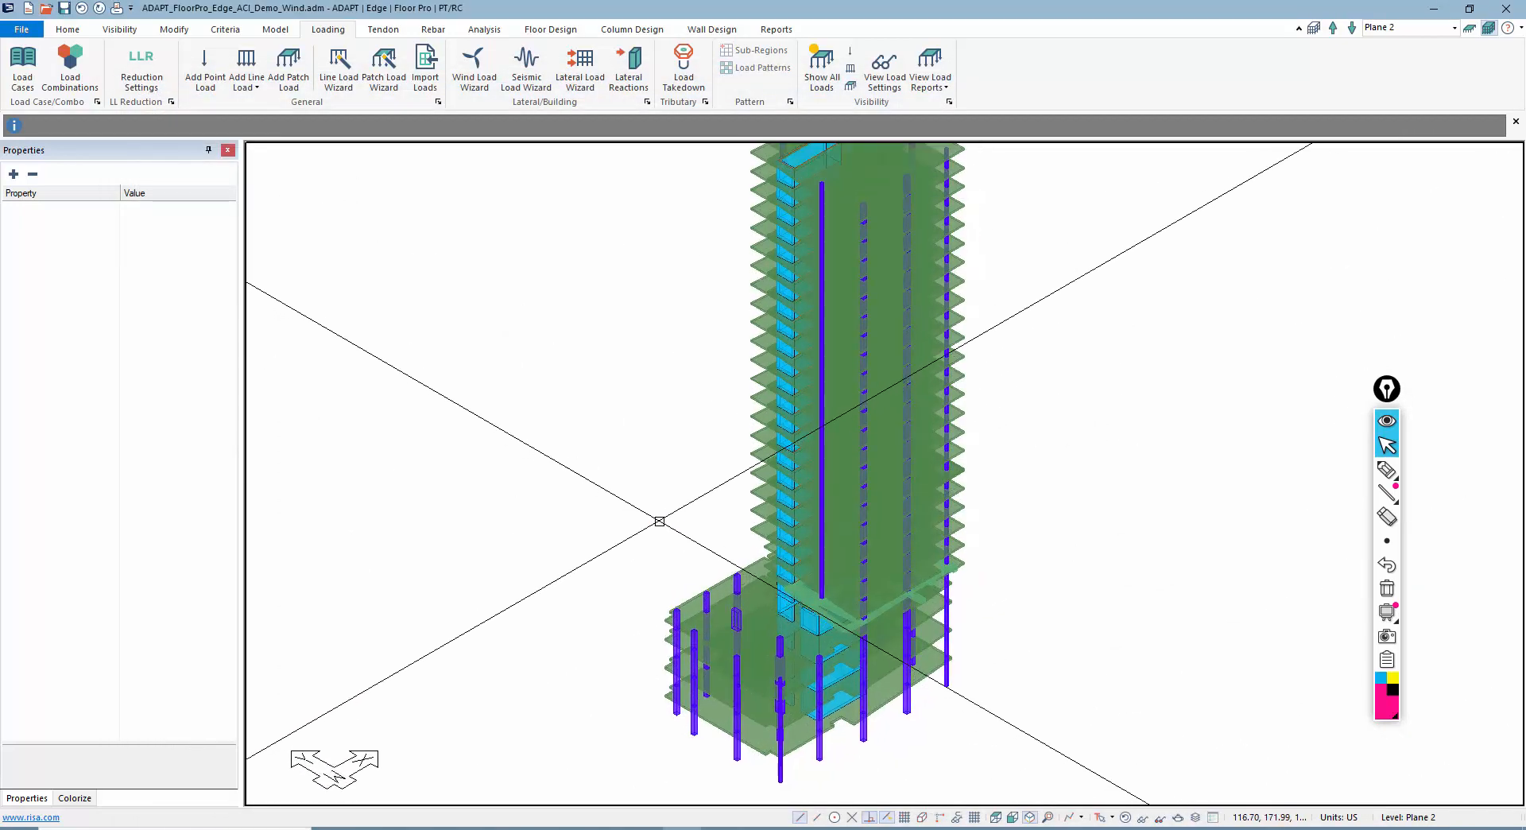
# - Bring up the analysis tools for generating the mesh of the whole building
pyautogui.scroll(-2, 660, 520)
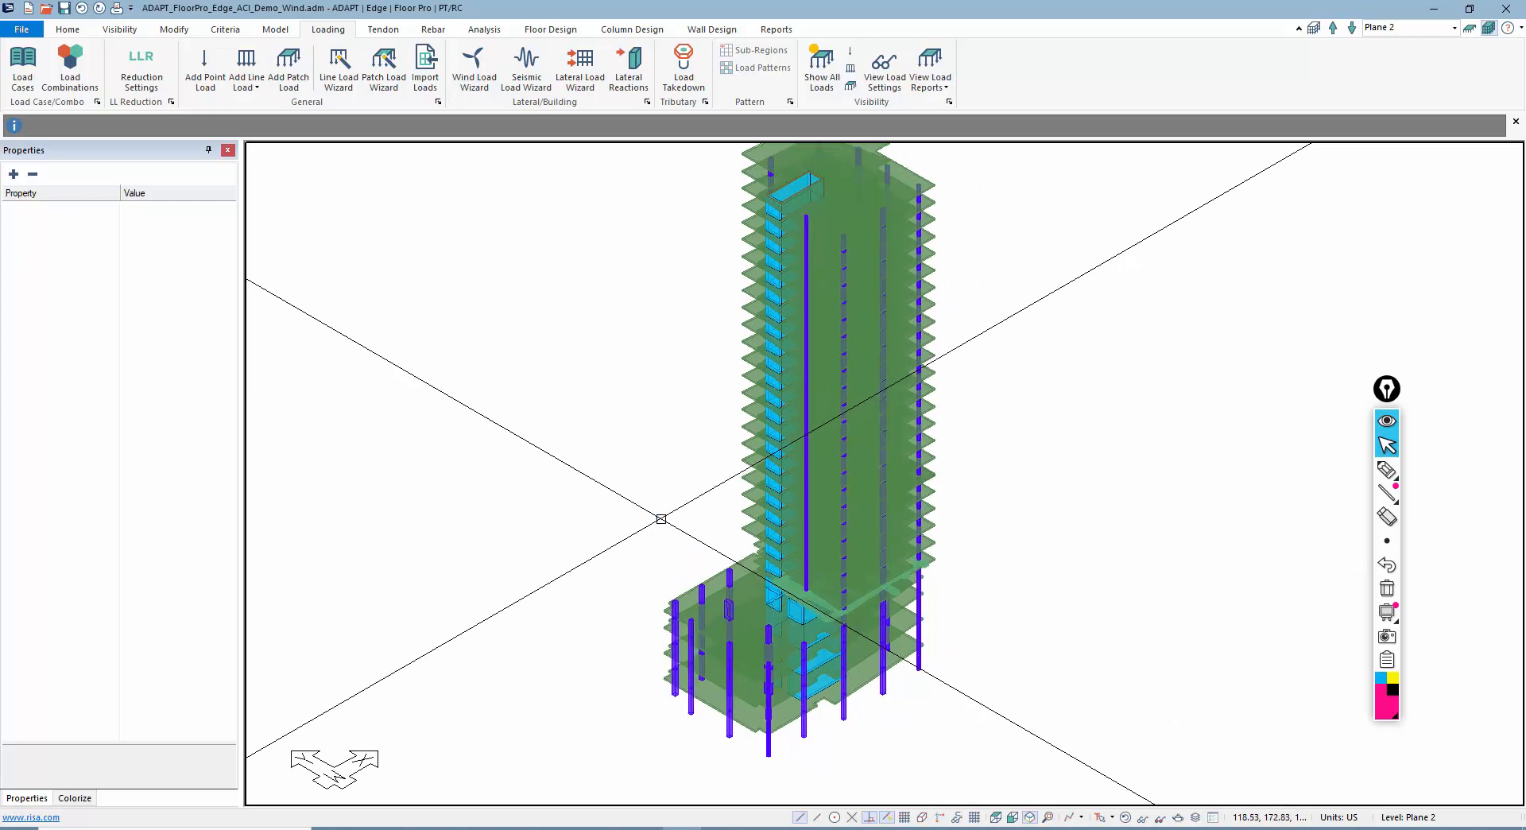
pyautogui.scroll(2, 663, 518)
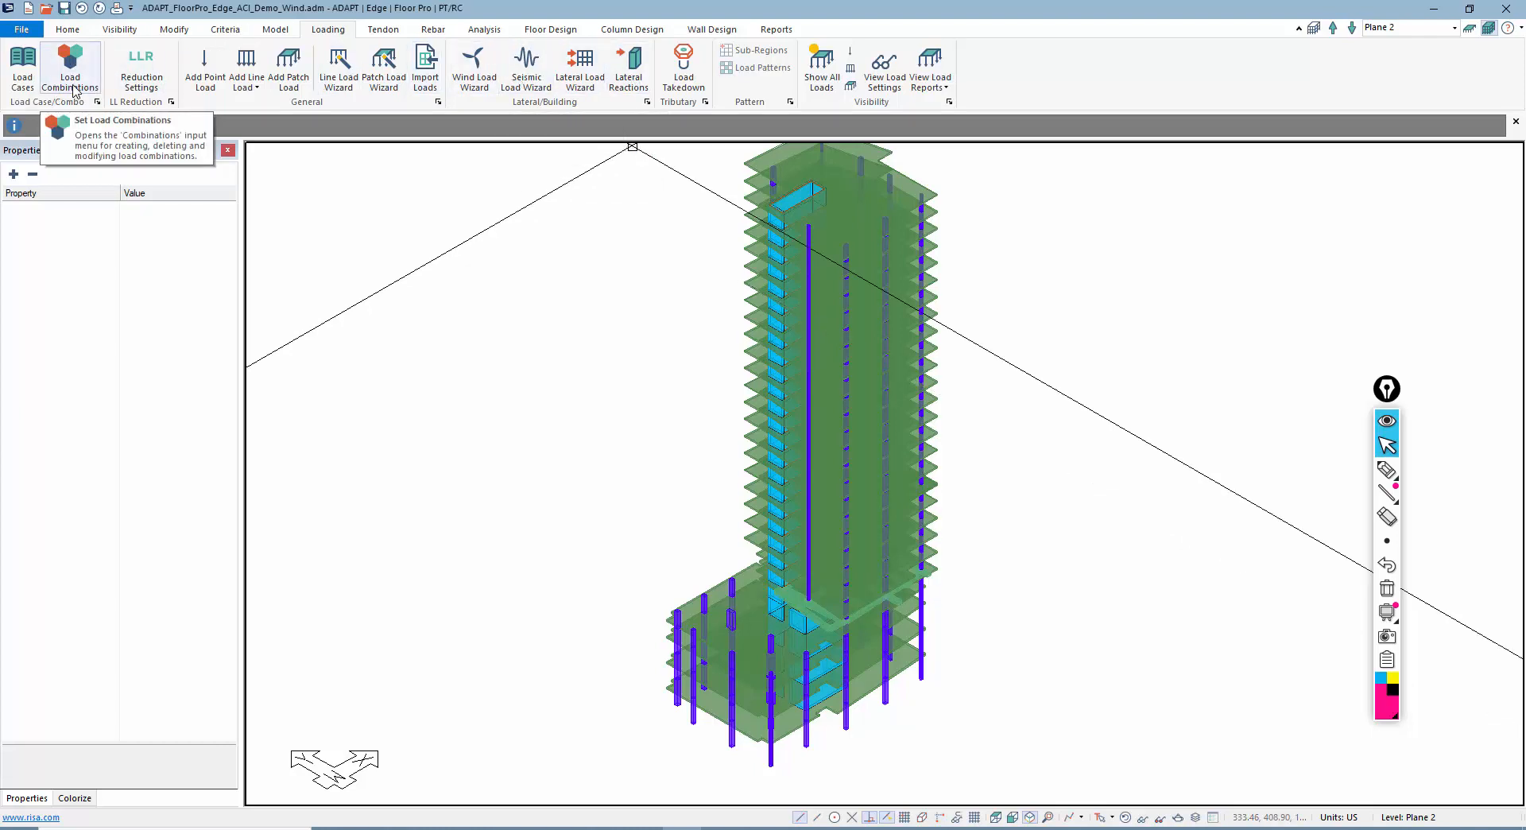
pyautogui.click(484, 29)
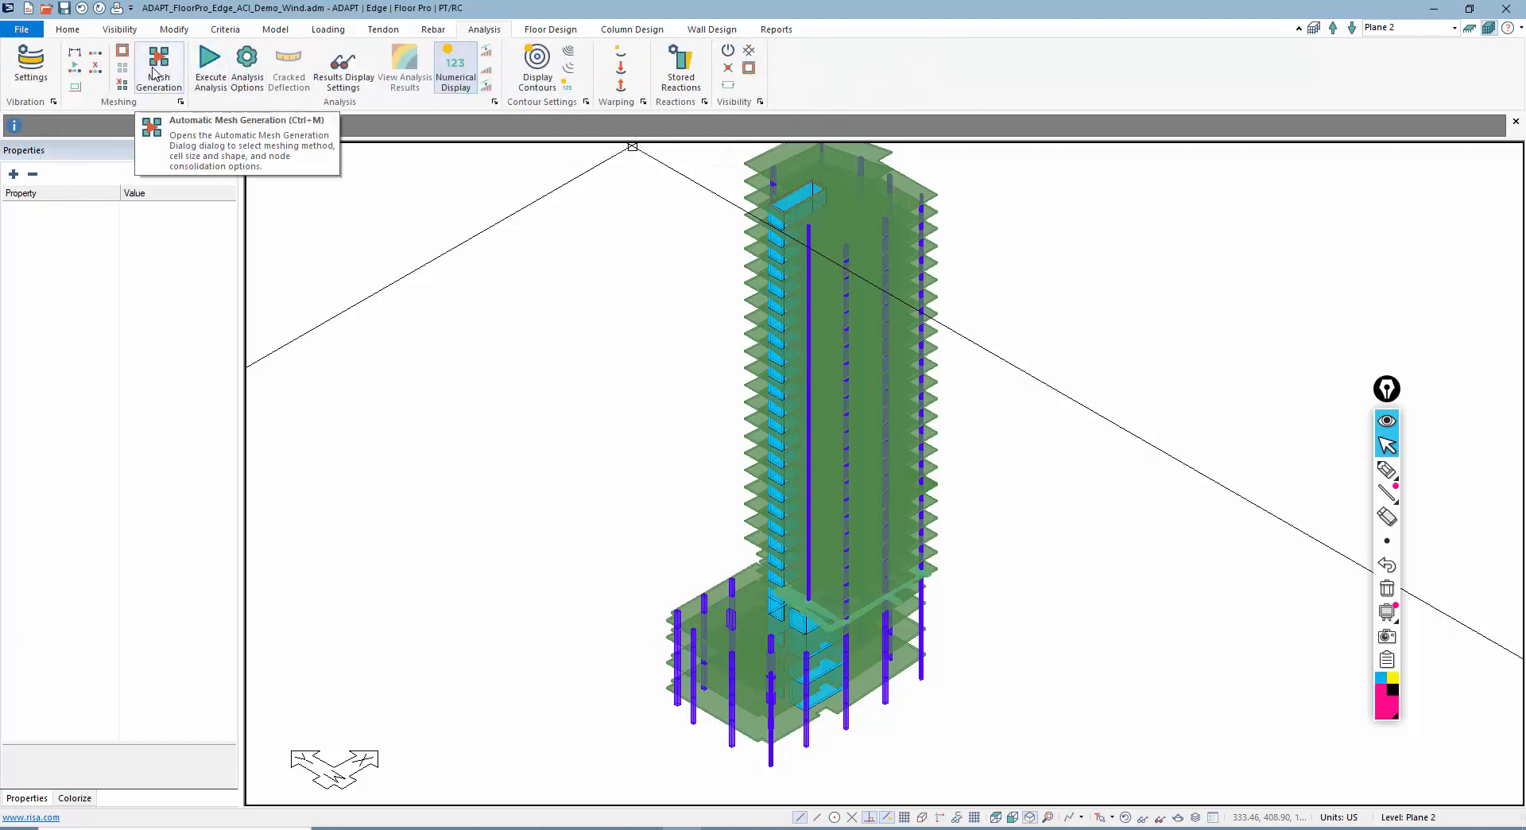